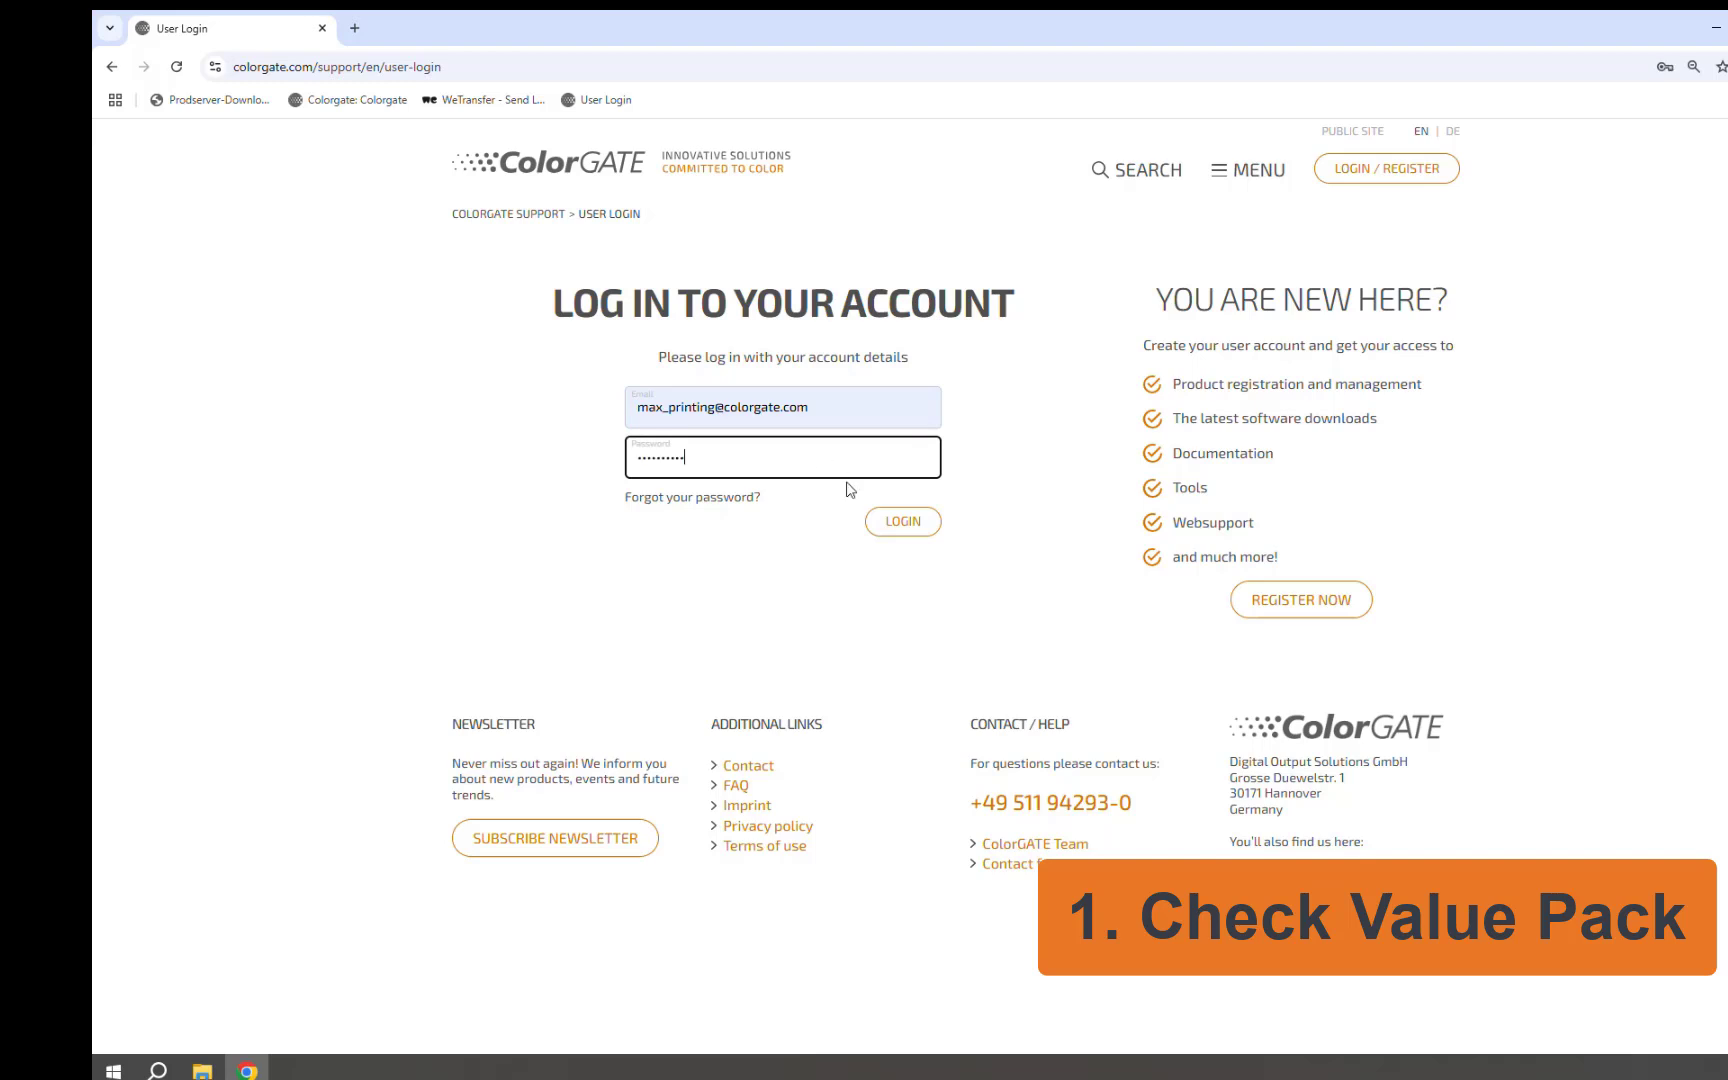
Log in and open the first license under Account & Licenses, showing its Value Pack Subscription expiring 25.4.2026
{"action": "left_click", "coordinate": [899, 519]}
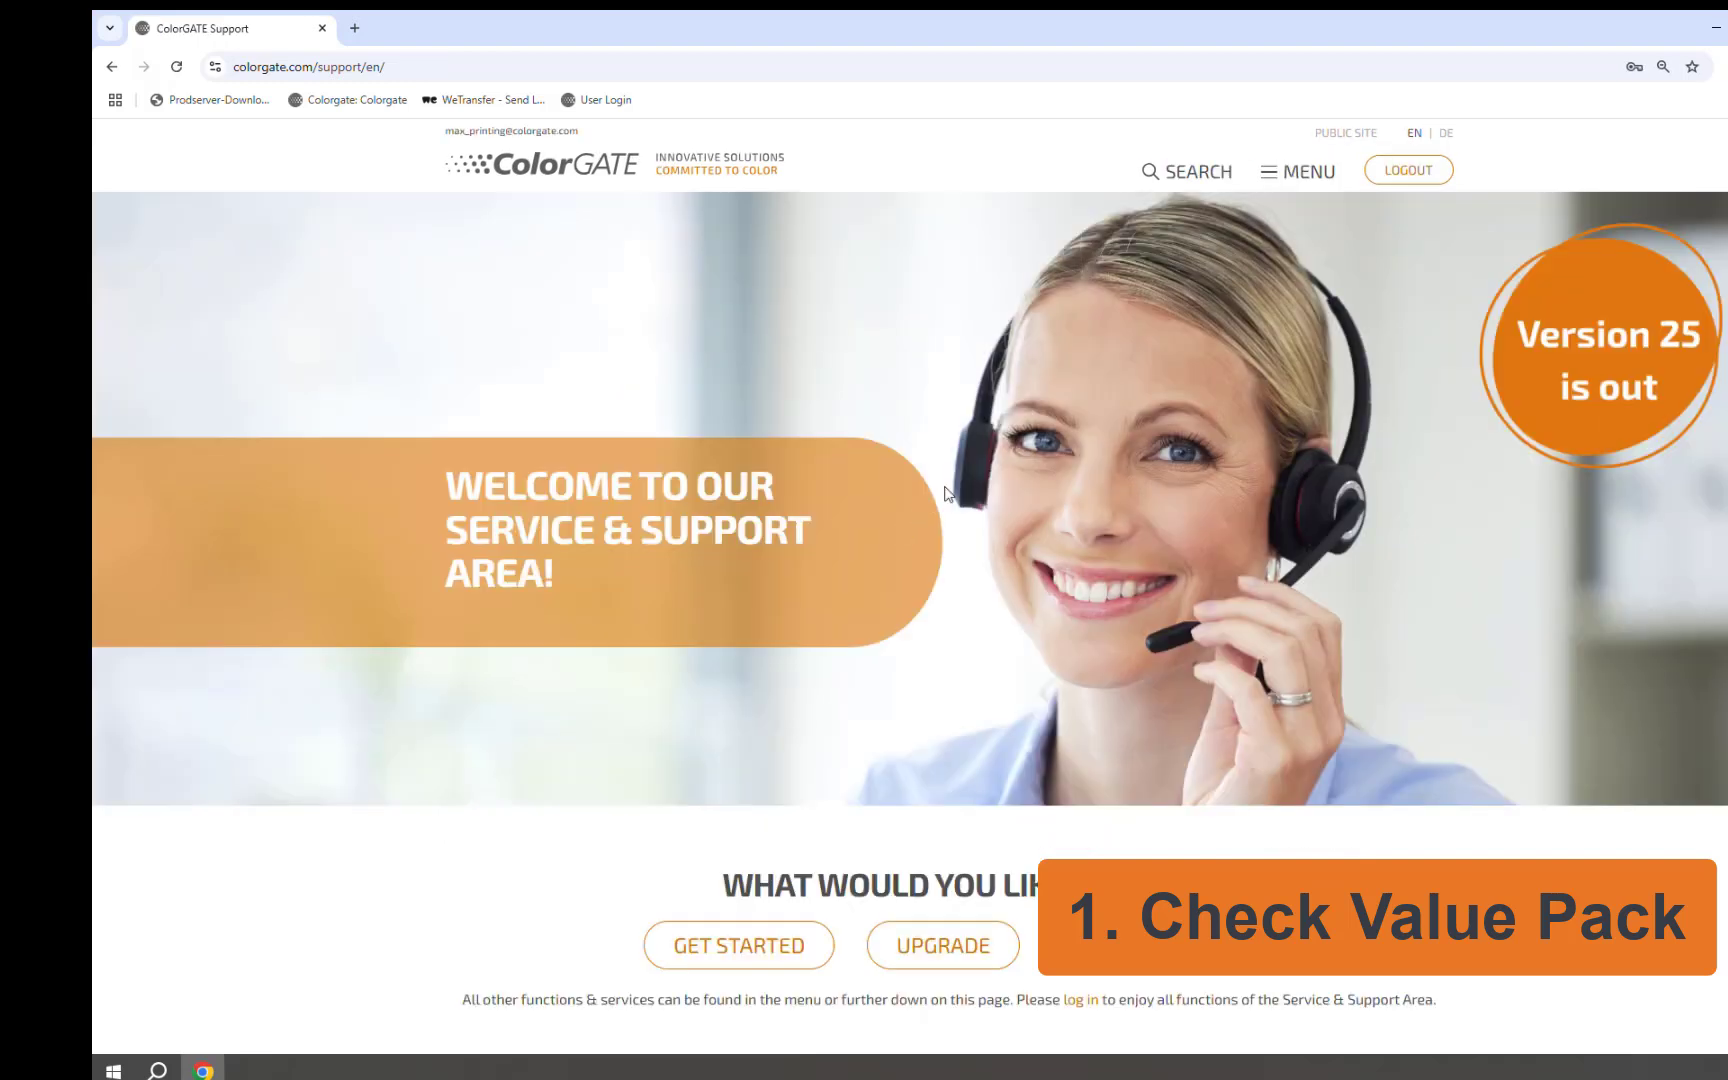
{"action": "left_click", "coordinate": [1318, 172]}
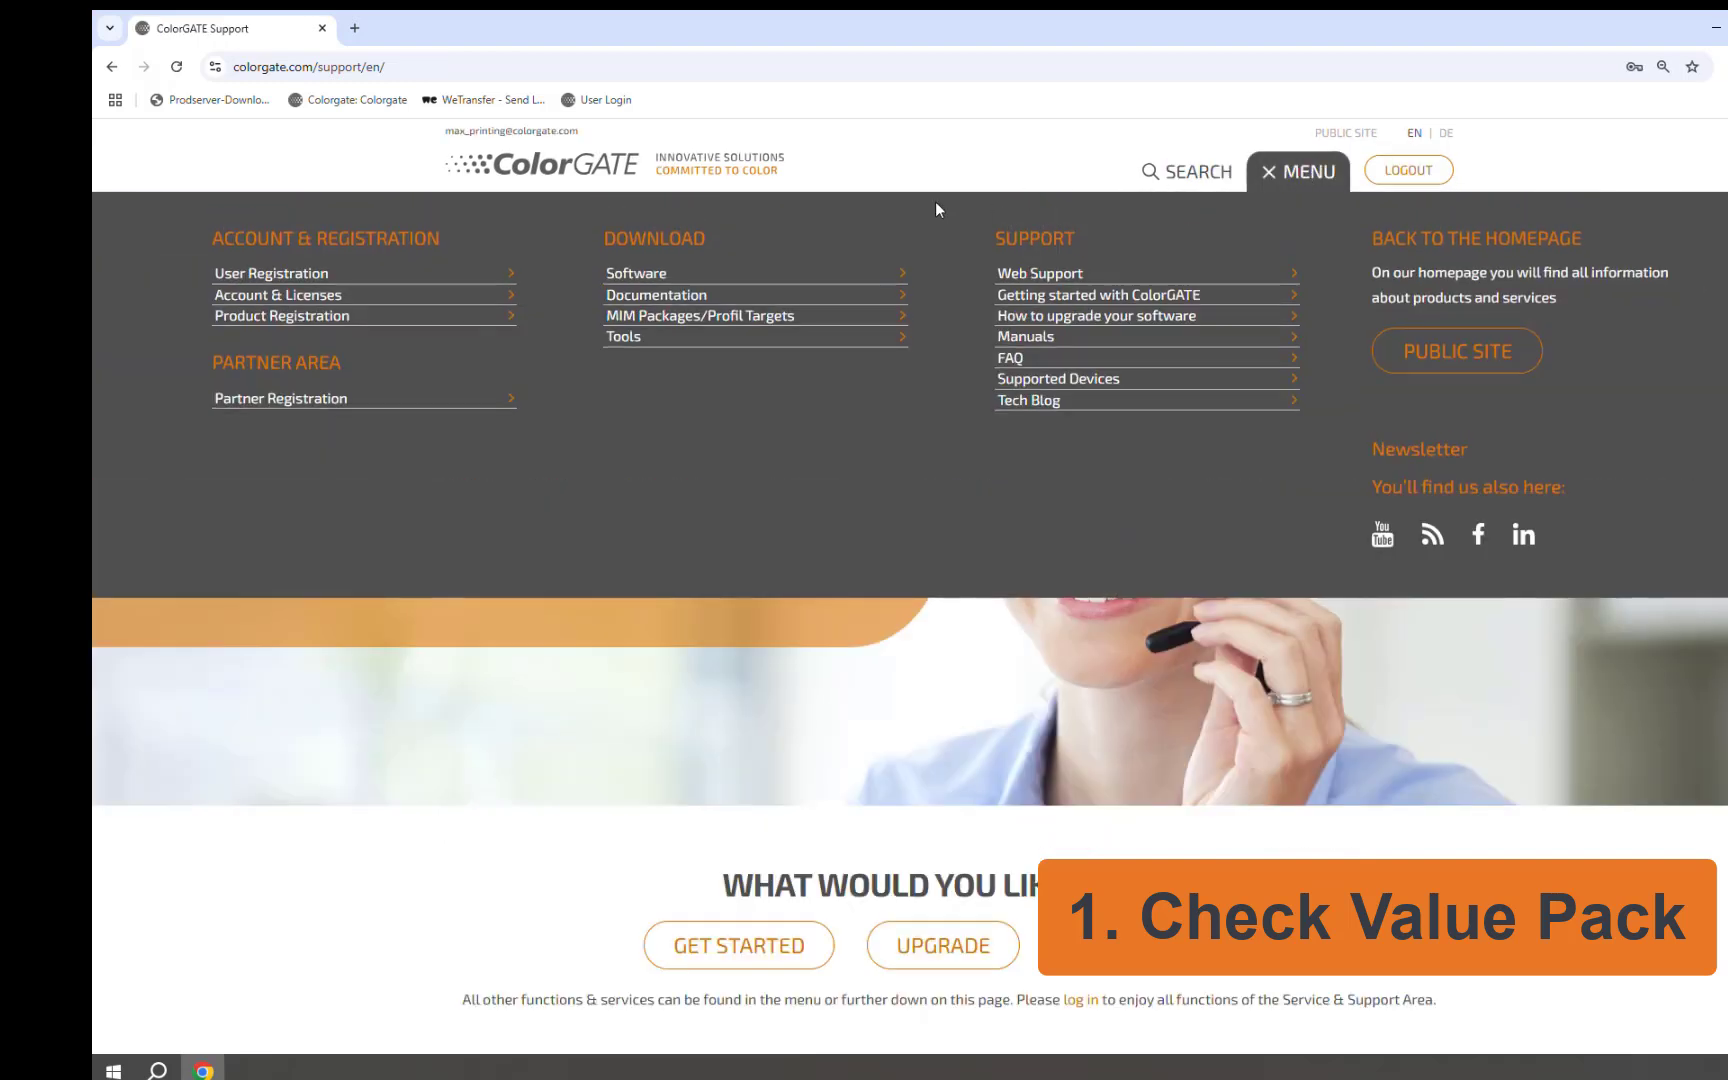
{"action": "left_click", "coordinate": [331, 295]}
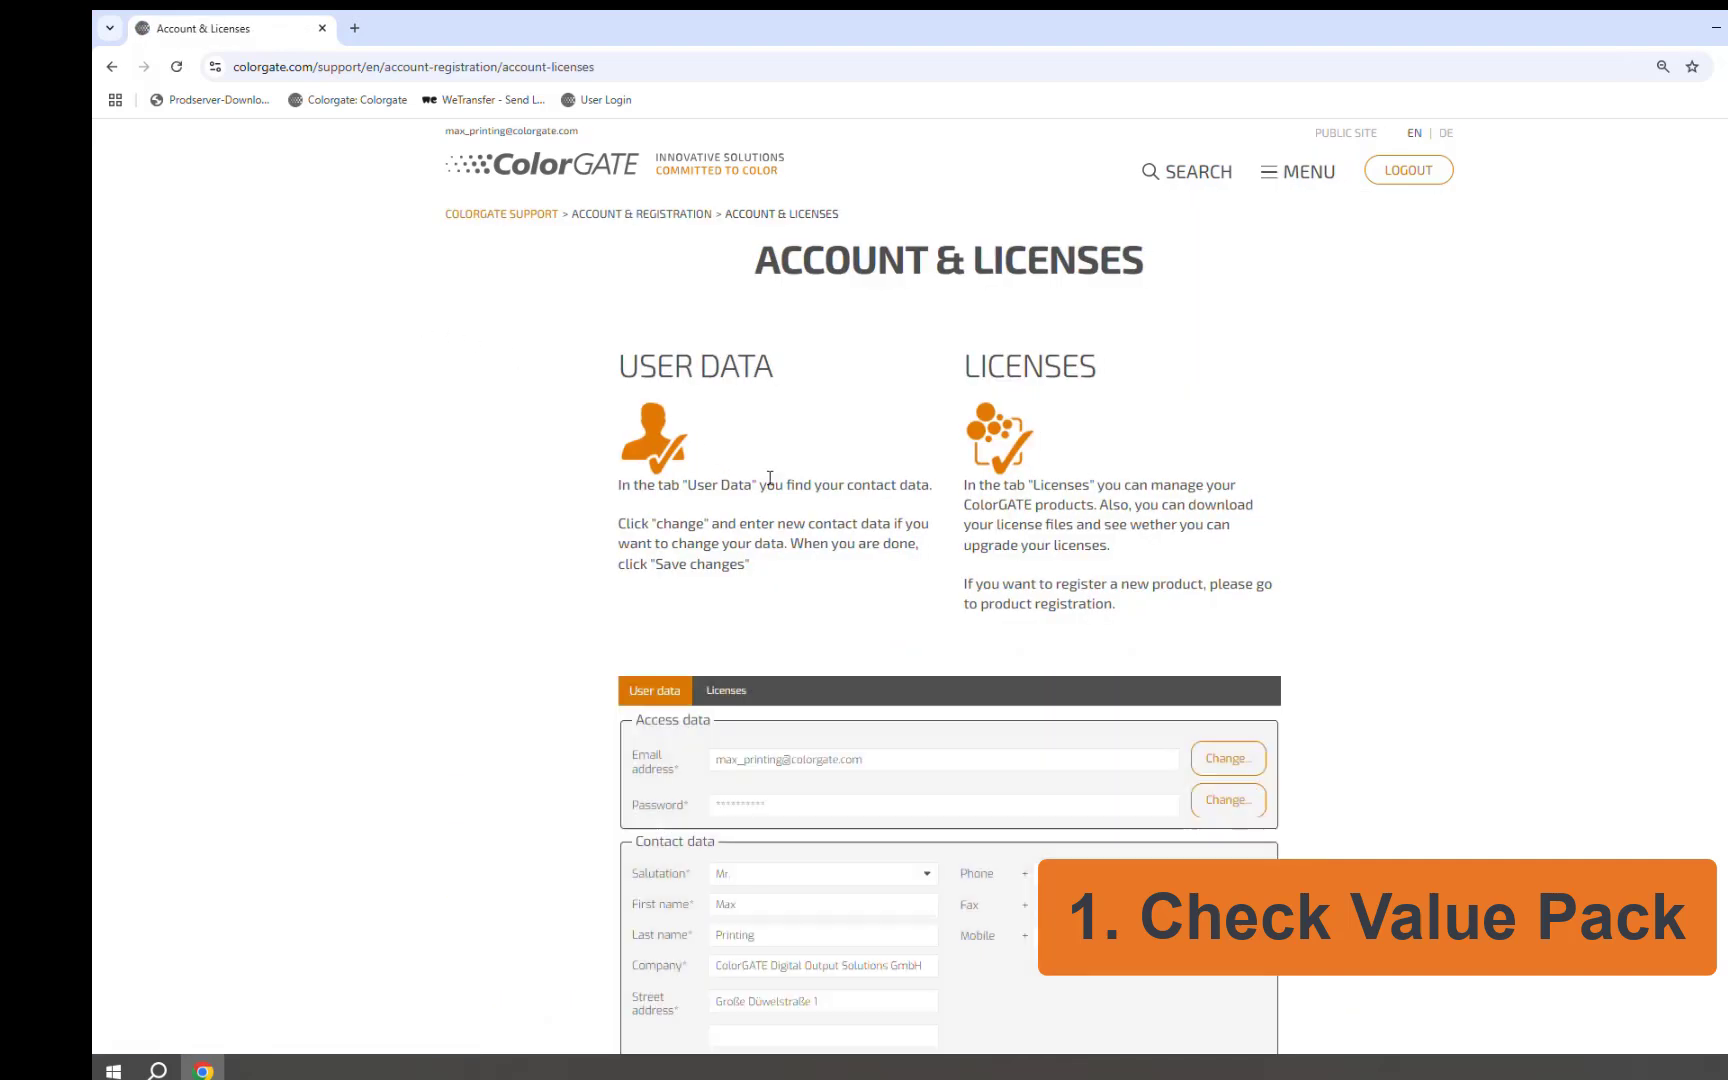
{"action": "scroll", "coordinate": [771, 480], "scroll_direction": "down", "scroll_amount": 3}
{"action": "scroll", "coordinate": [771, 486], "scroll_direction": "down", "scroll_amount": 2}
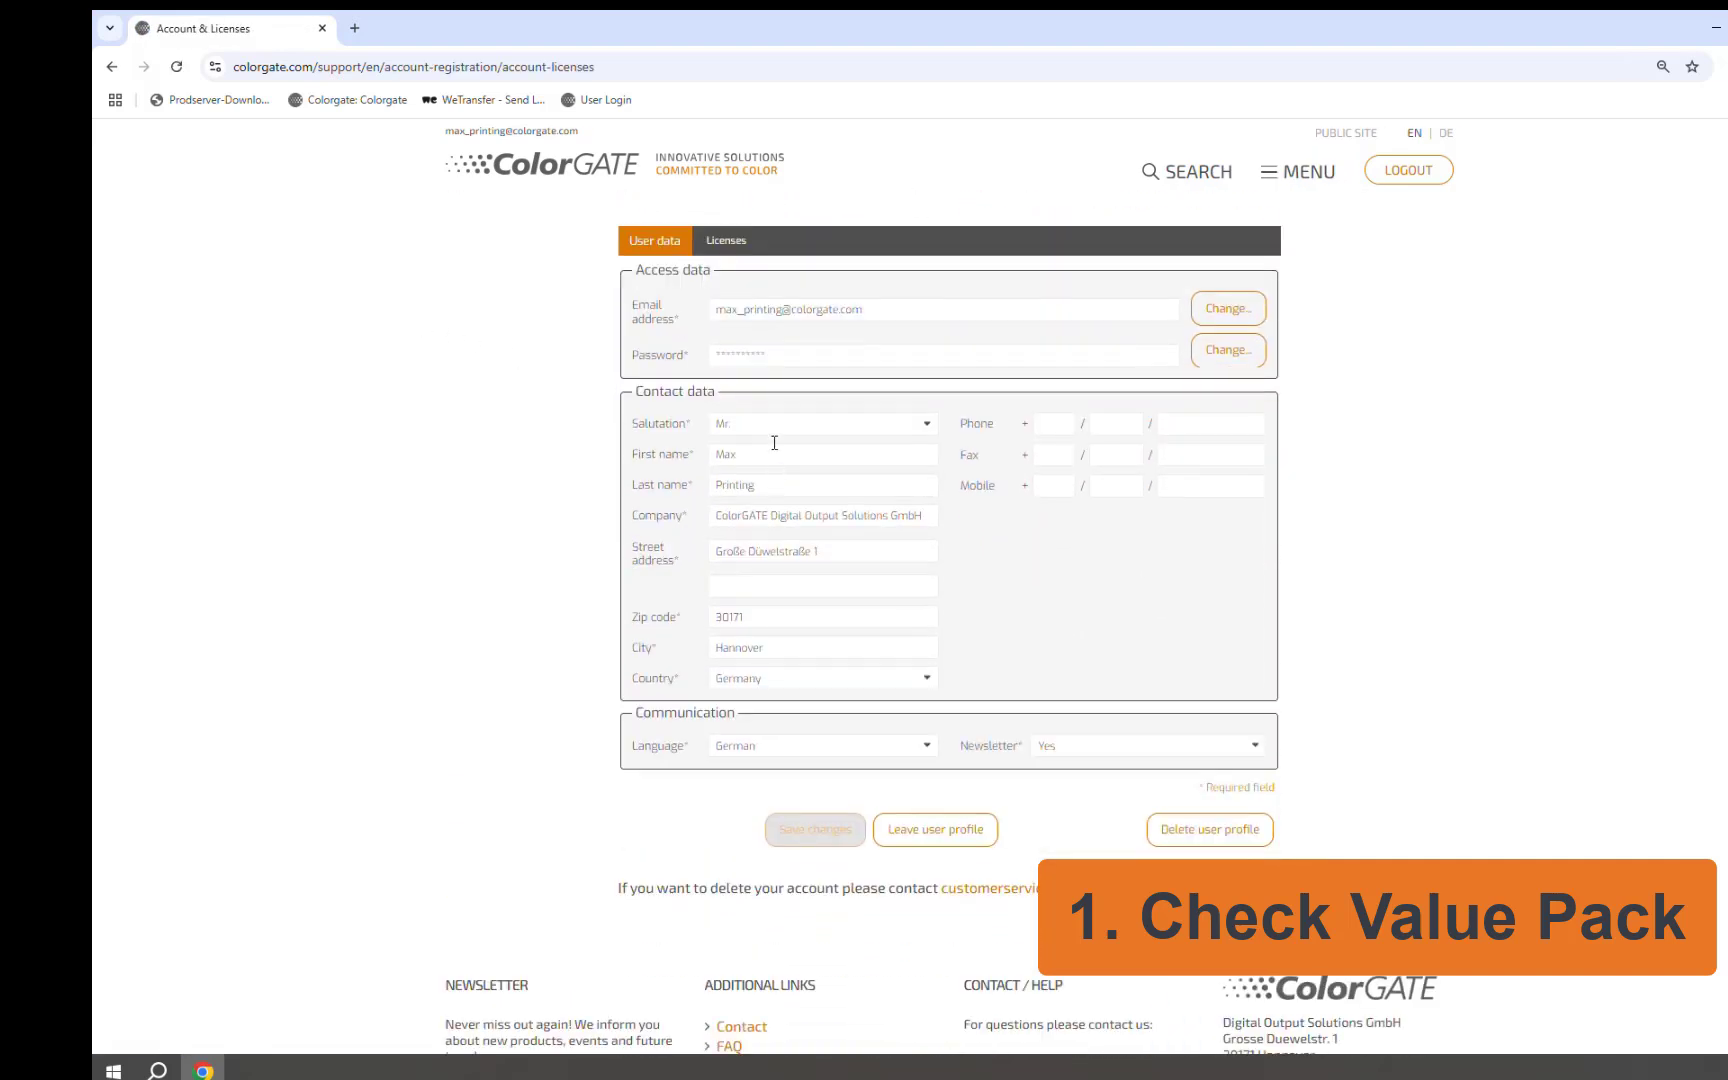
{"action": "left_click", "coordinate": [726, 243]}
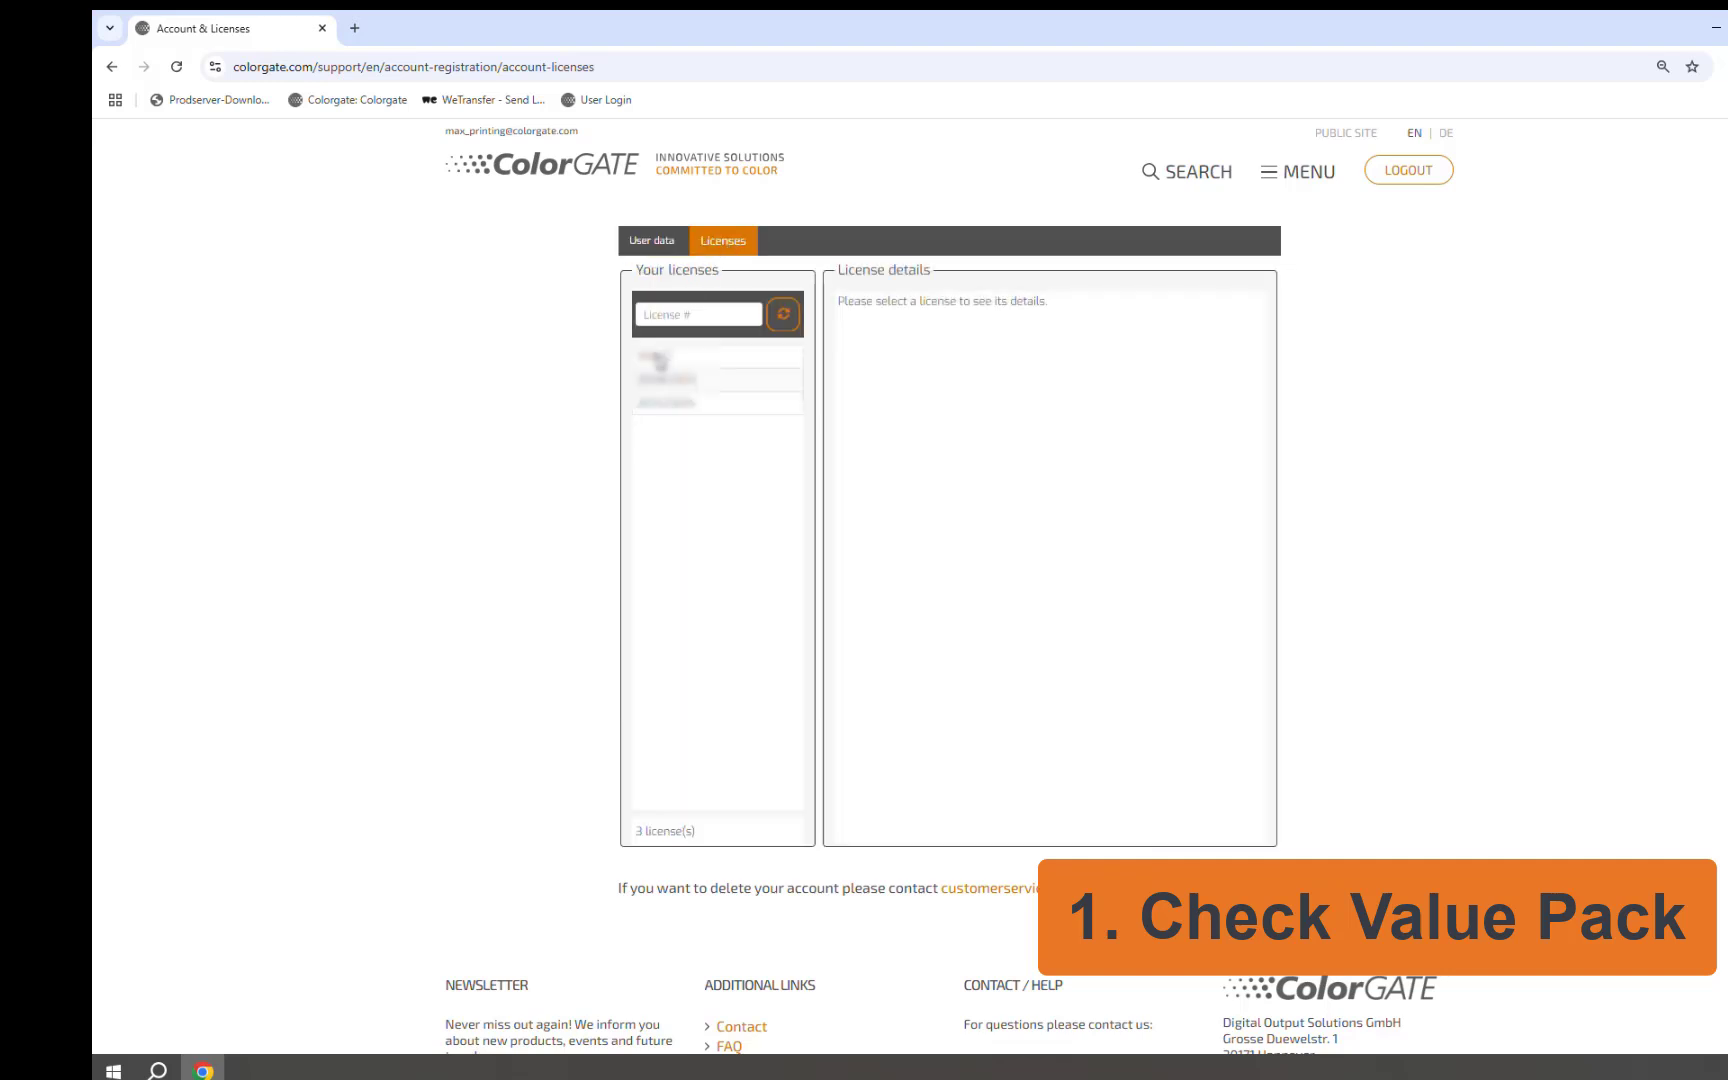
{"action": "left_click", "coordinate": [659, 358]}
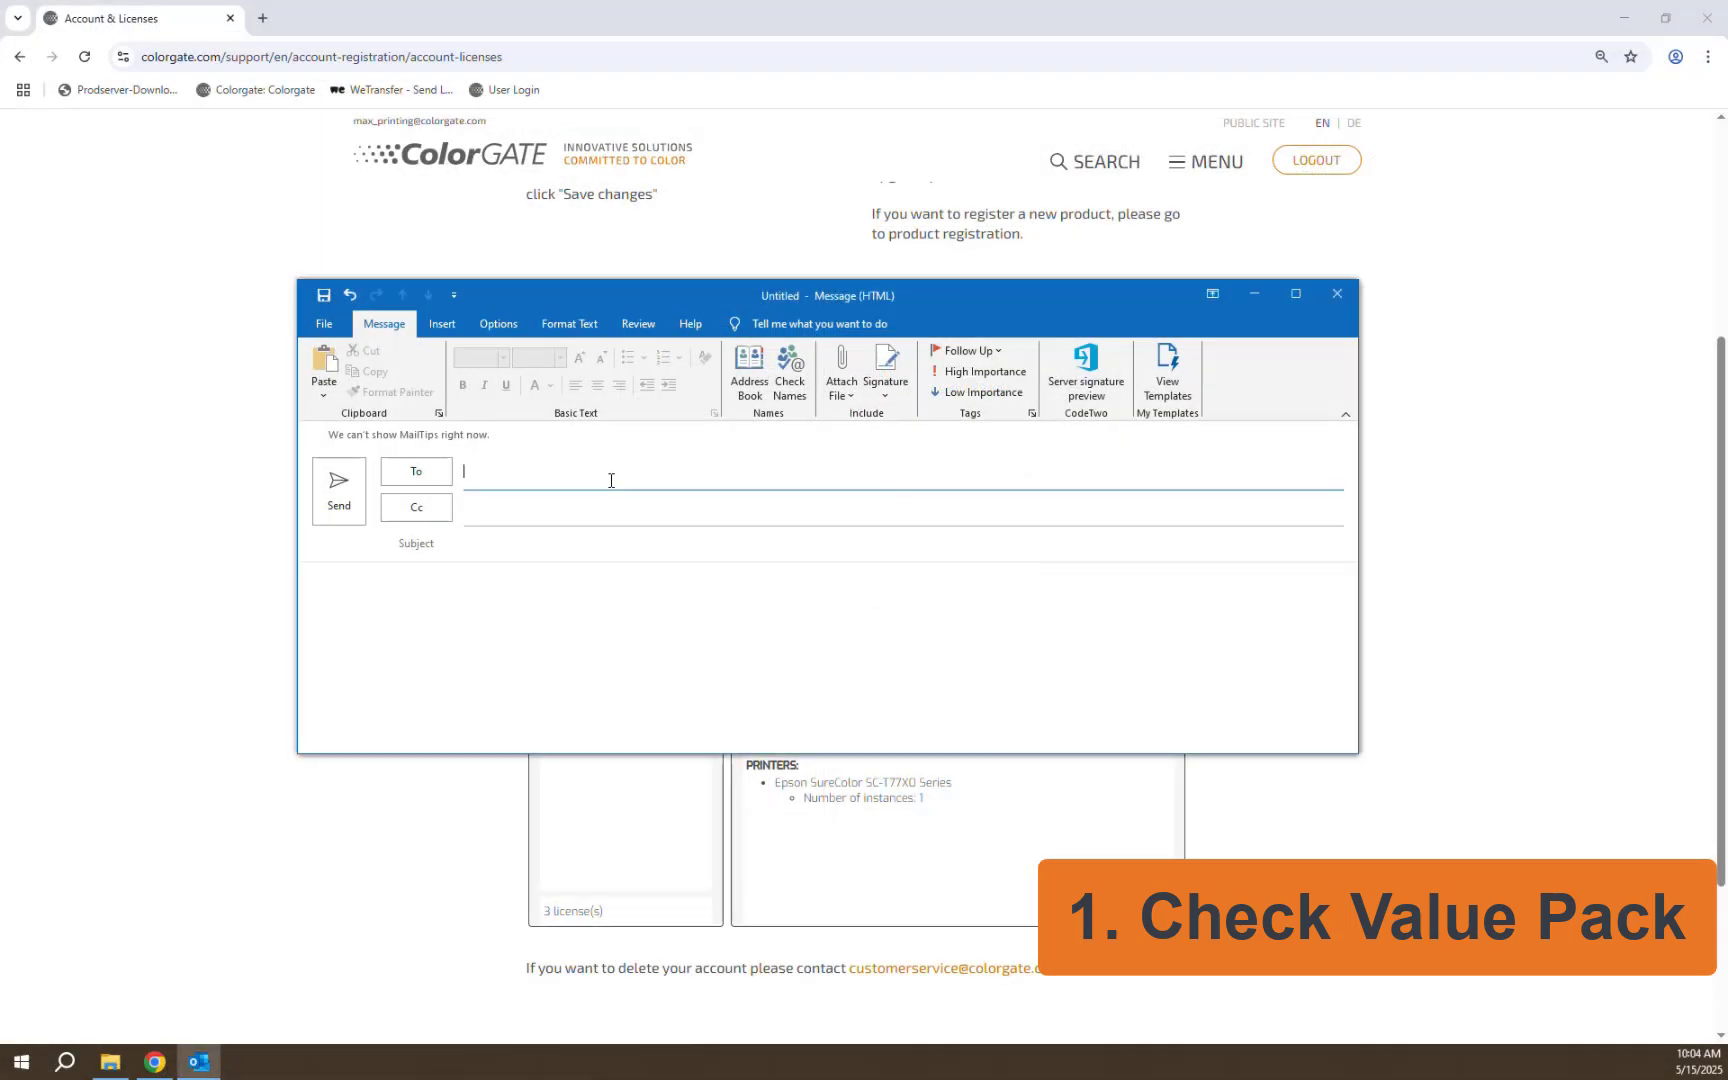
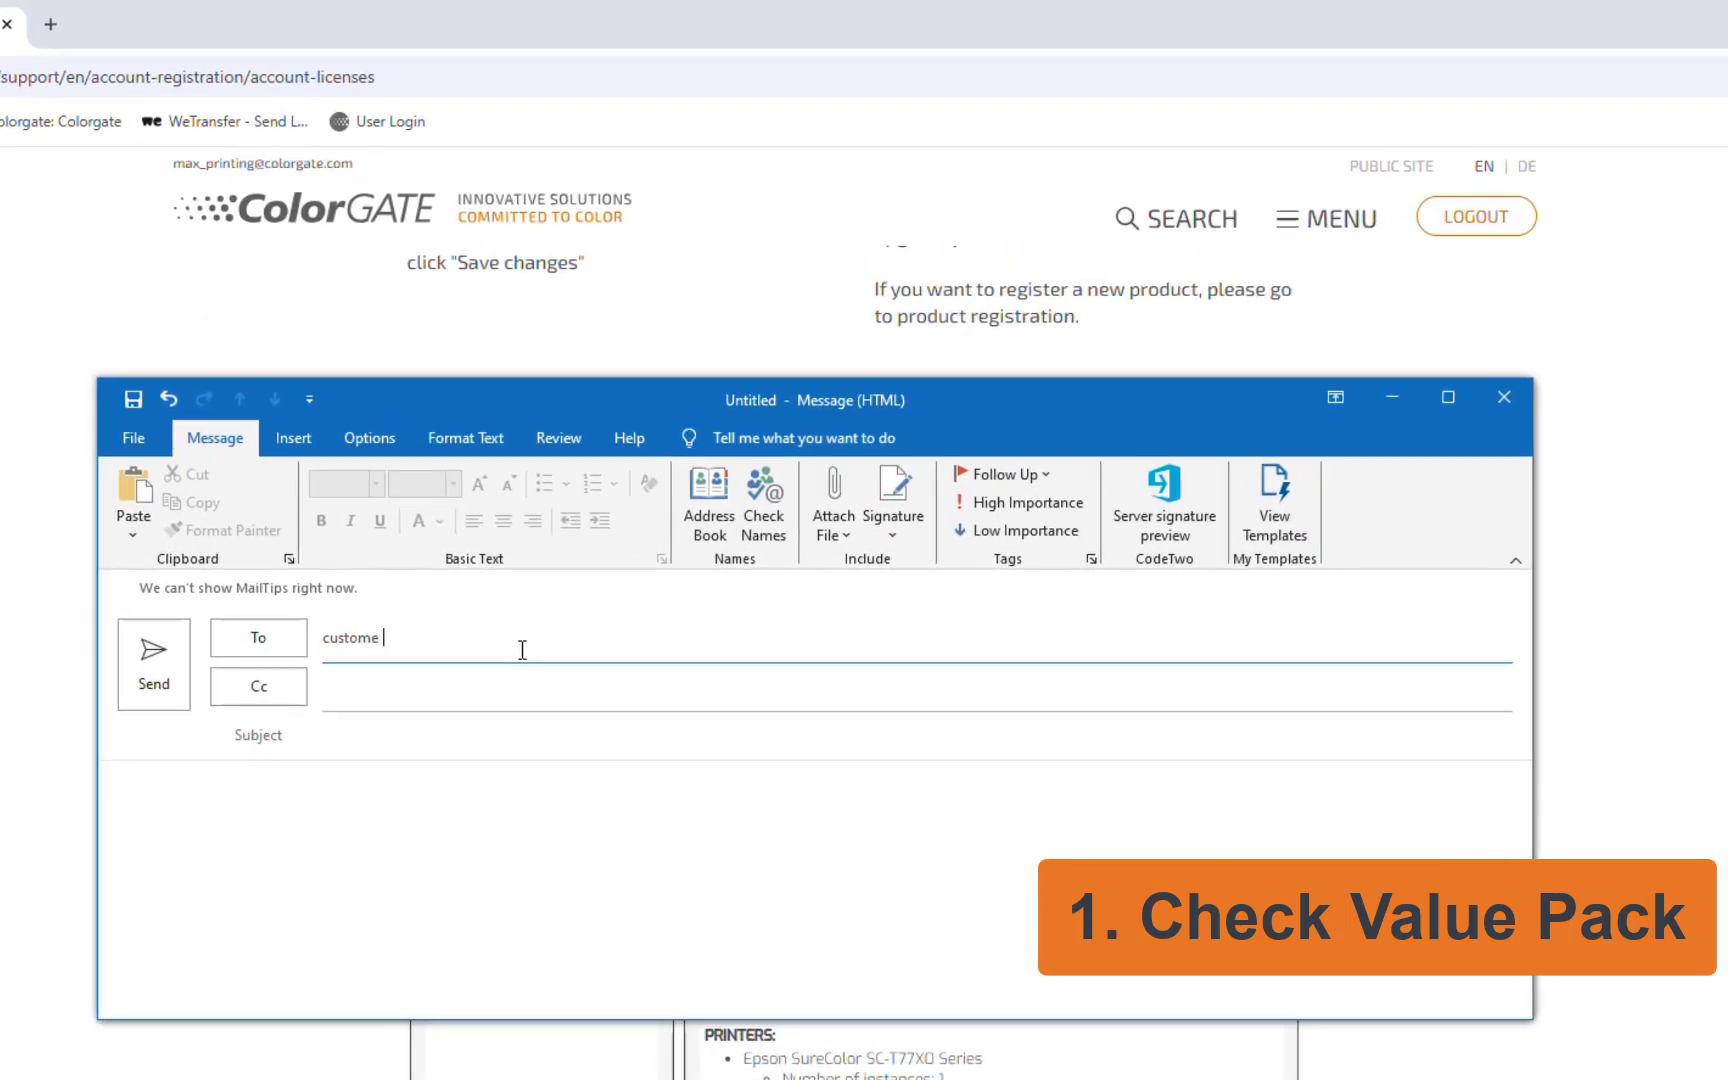
Address the mail to ColorGATE customer service, with subject 'Licens' plus the pasted license number
{"action": "left_click", "coordinate": [471, 740]}
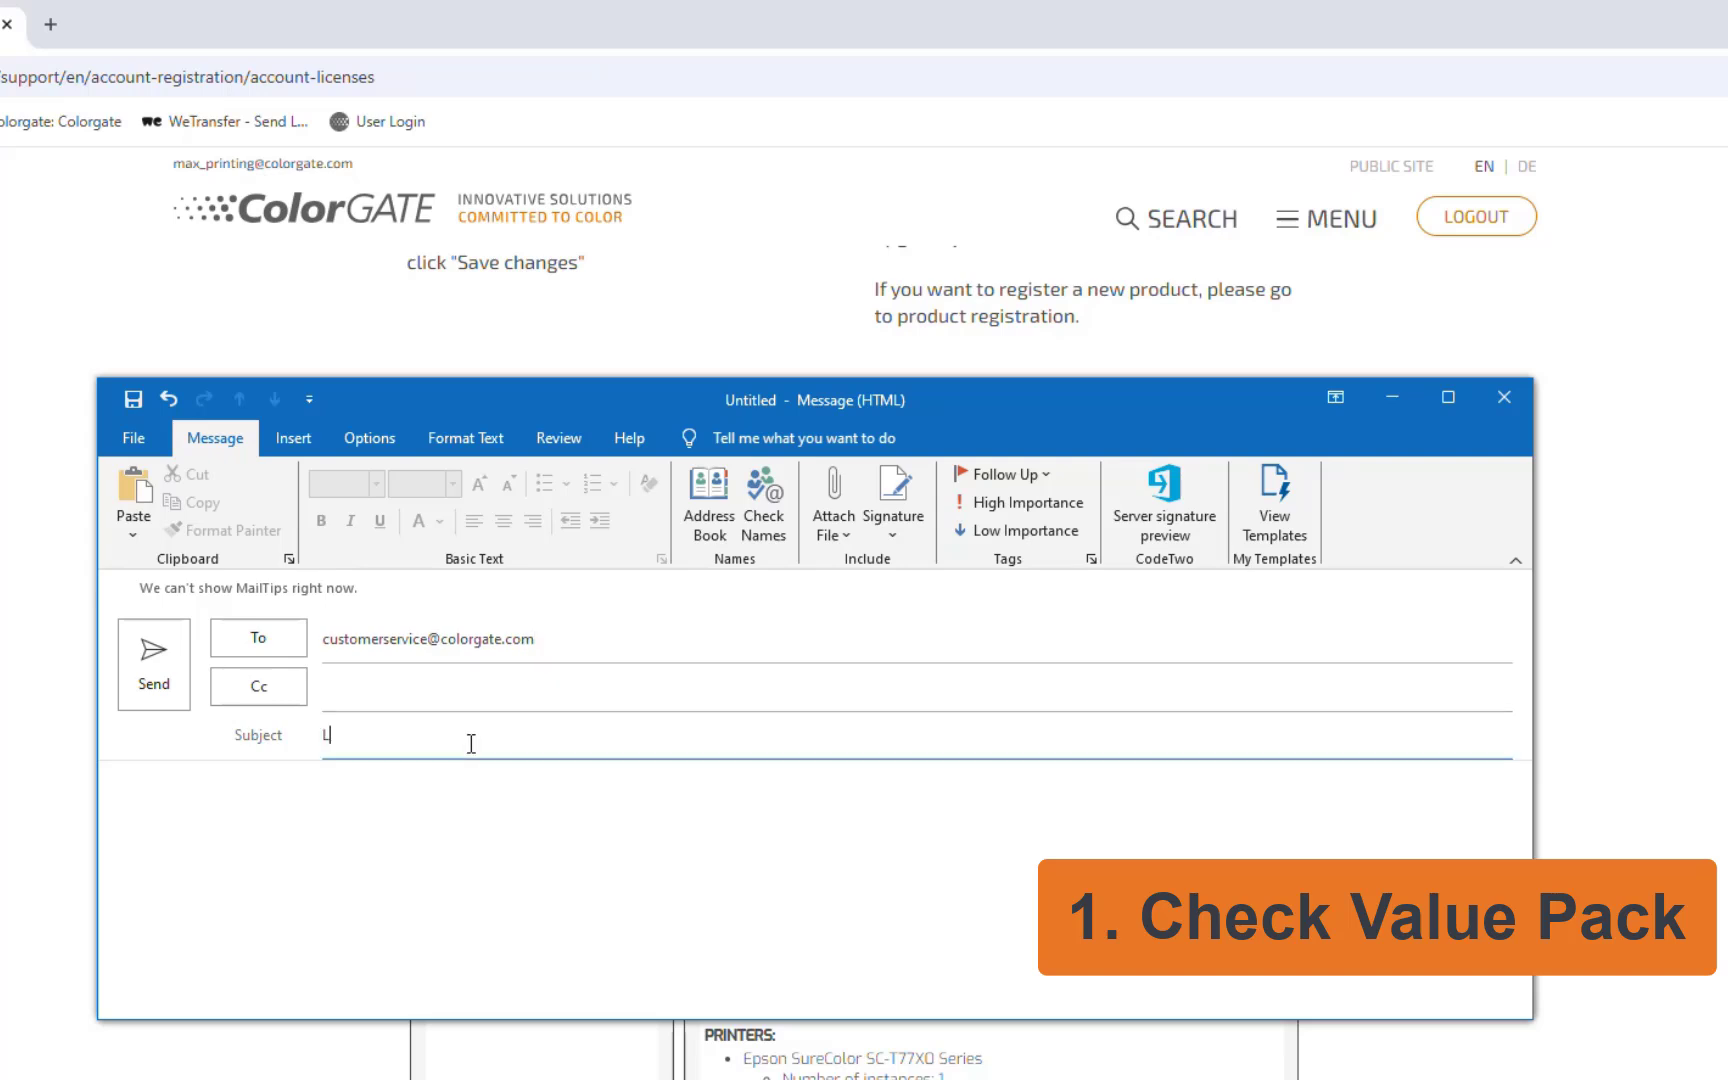
{"action": "type", "text": "License #"}
{"action": "key", "text": "ctrl+v"}
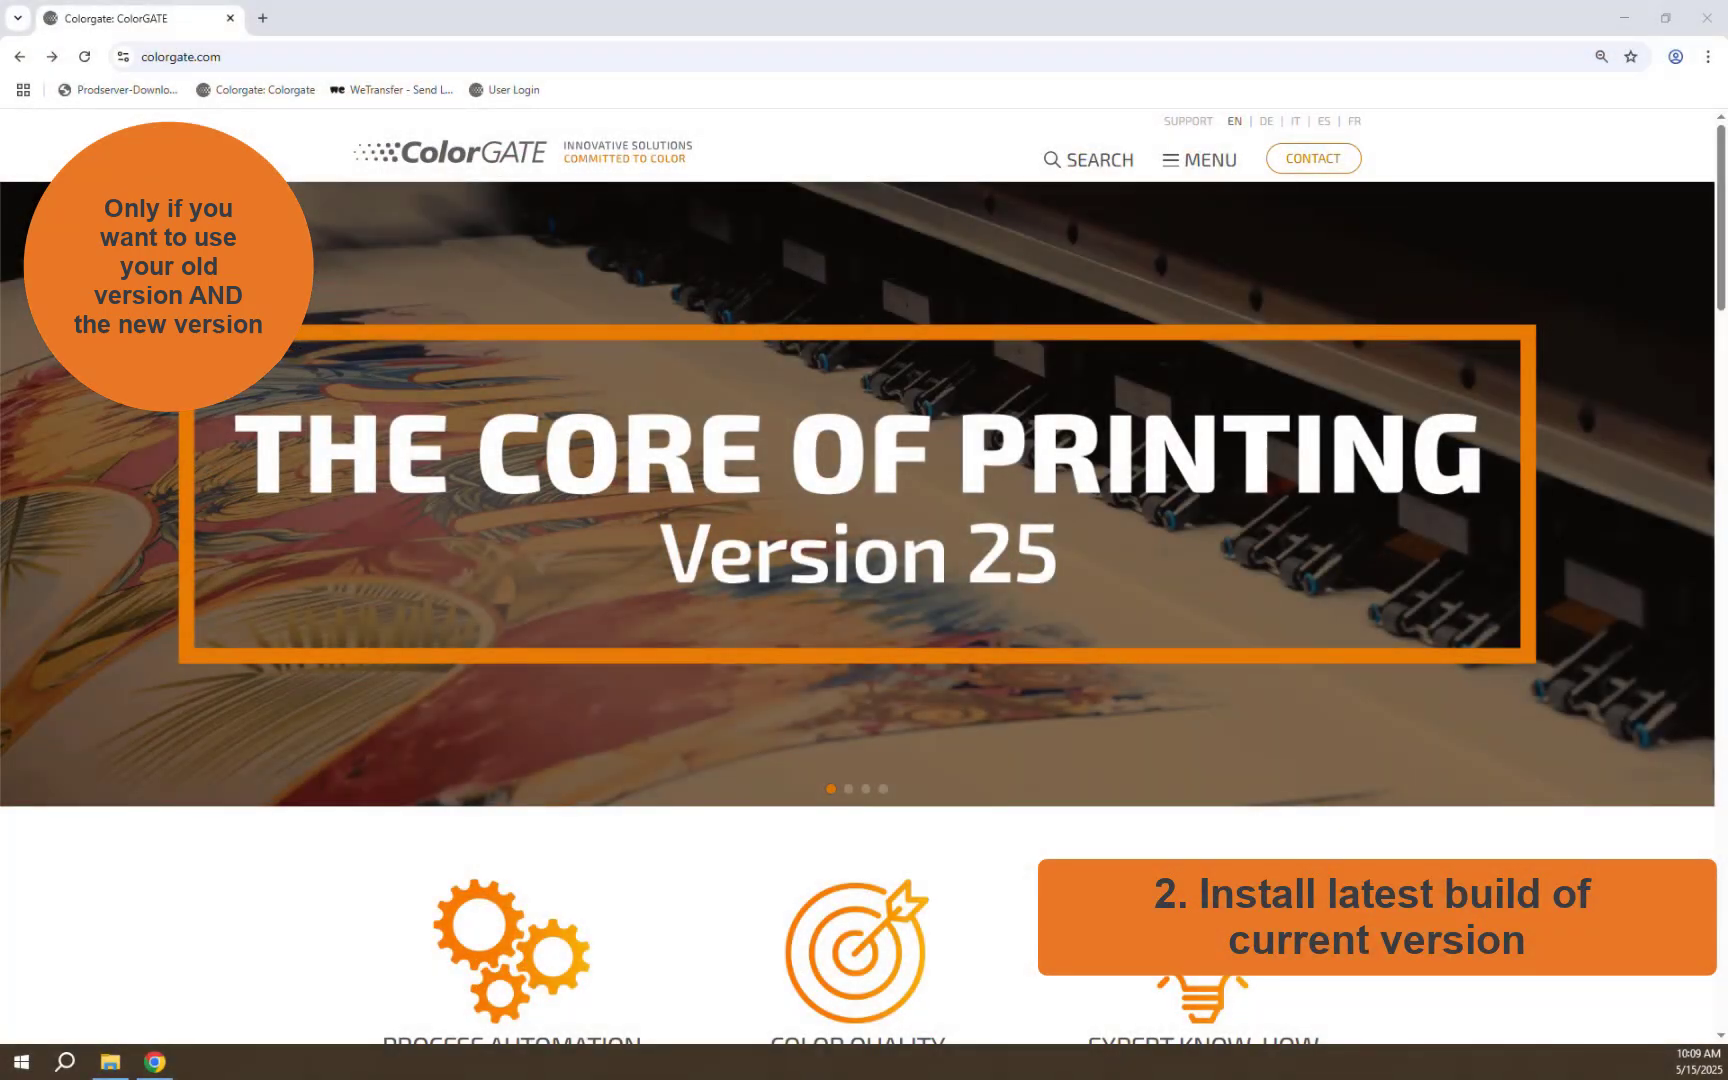
Sign in to the support area with the saved account e-mail and password
{"action": "left_click", "coordinate": [1190, 122]}
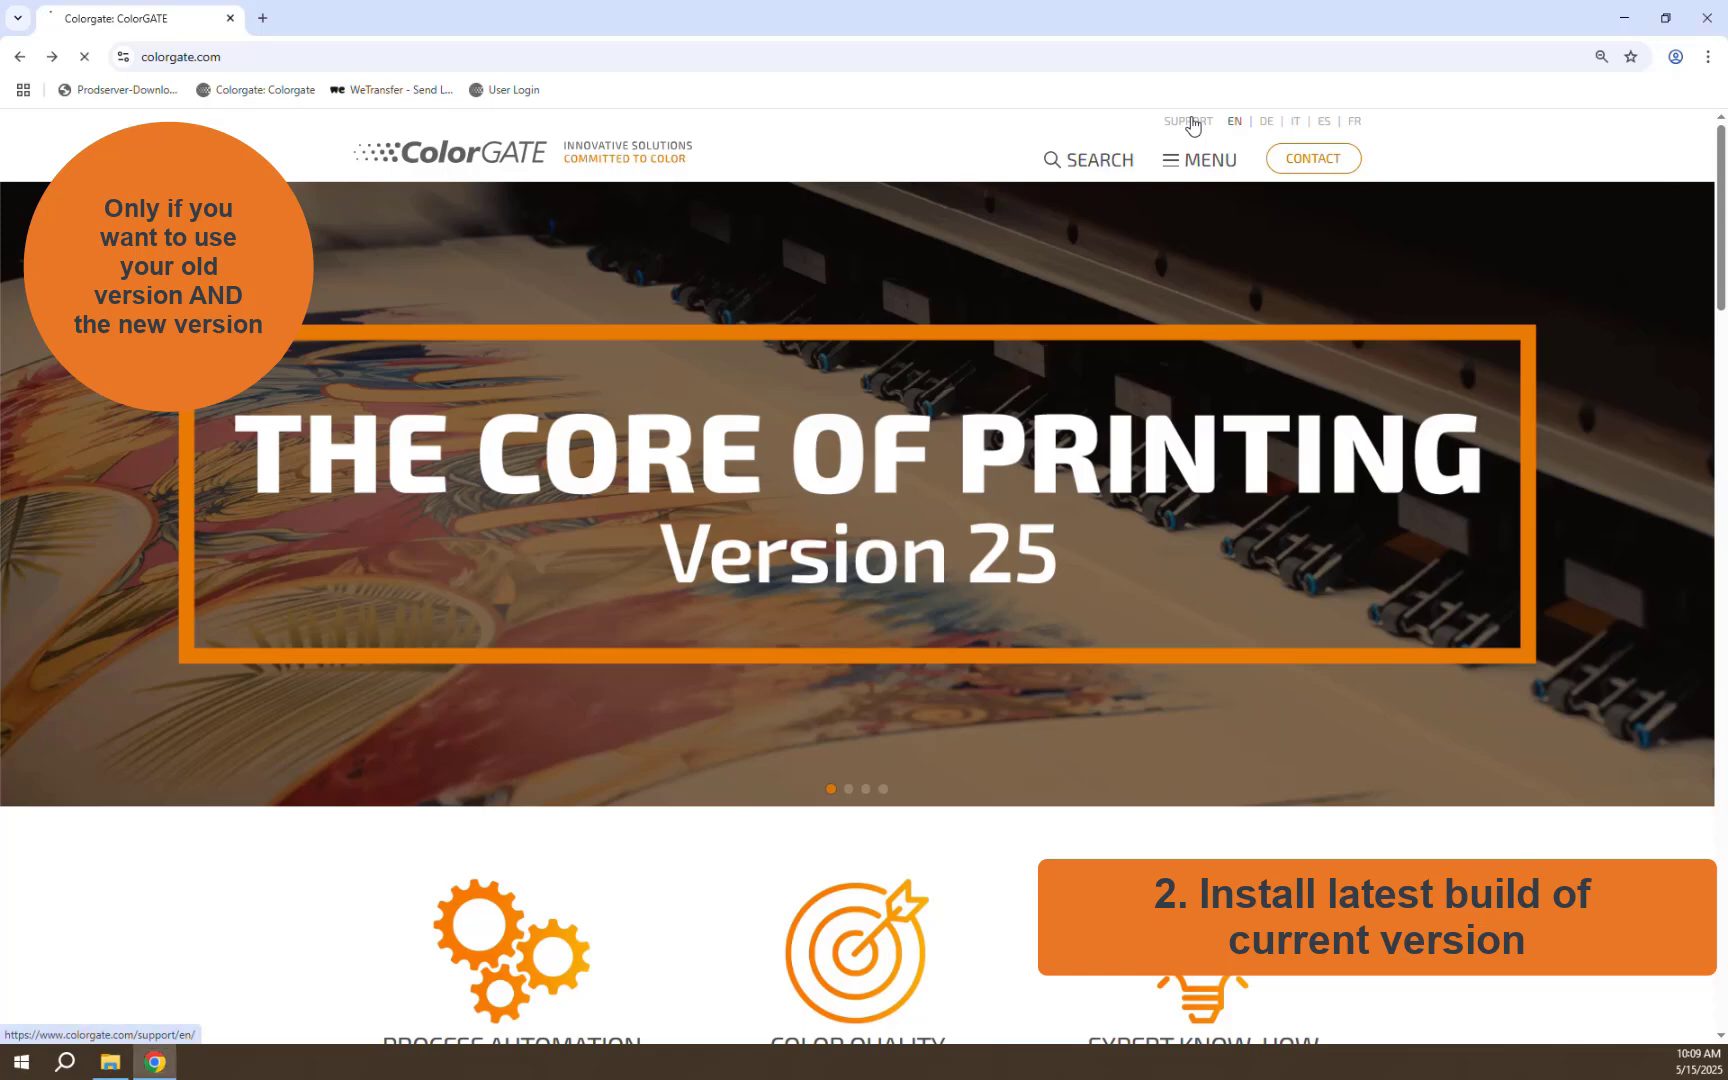
{"action": "left_click", "coordinate": [1255, 162]}
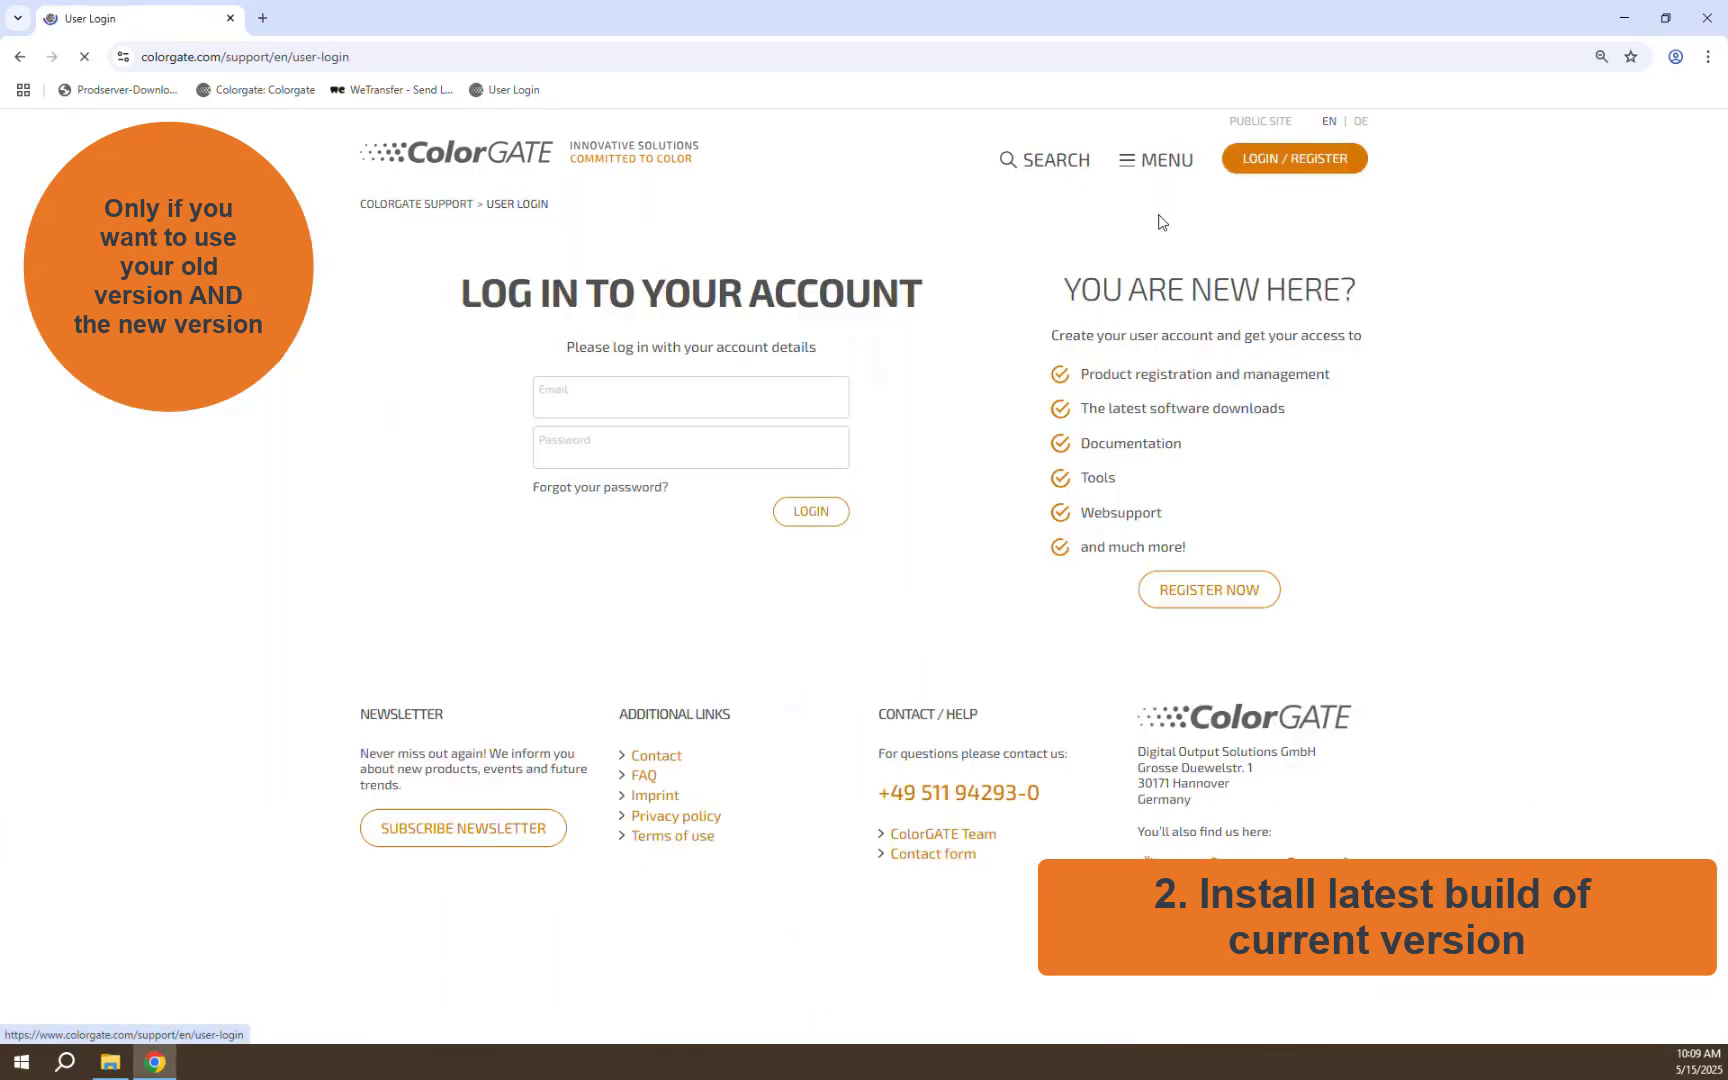
{"action": "left_click", "coordinate": [749, 391]}
{"action": "left_click", "coordinate": [733, 447]}
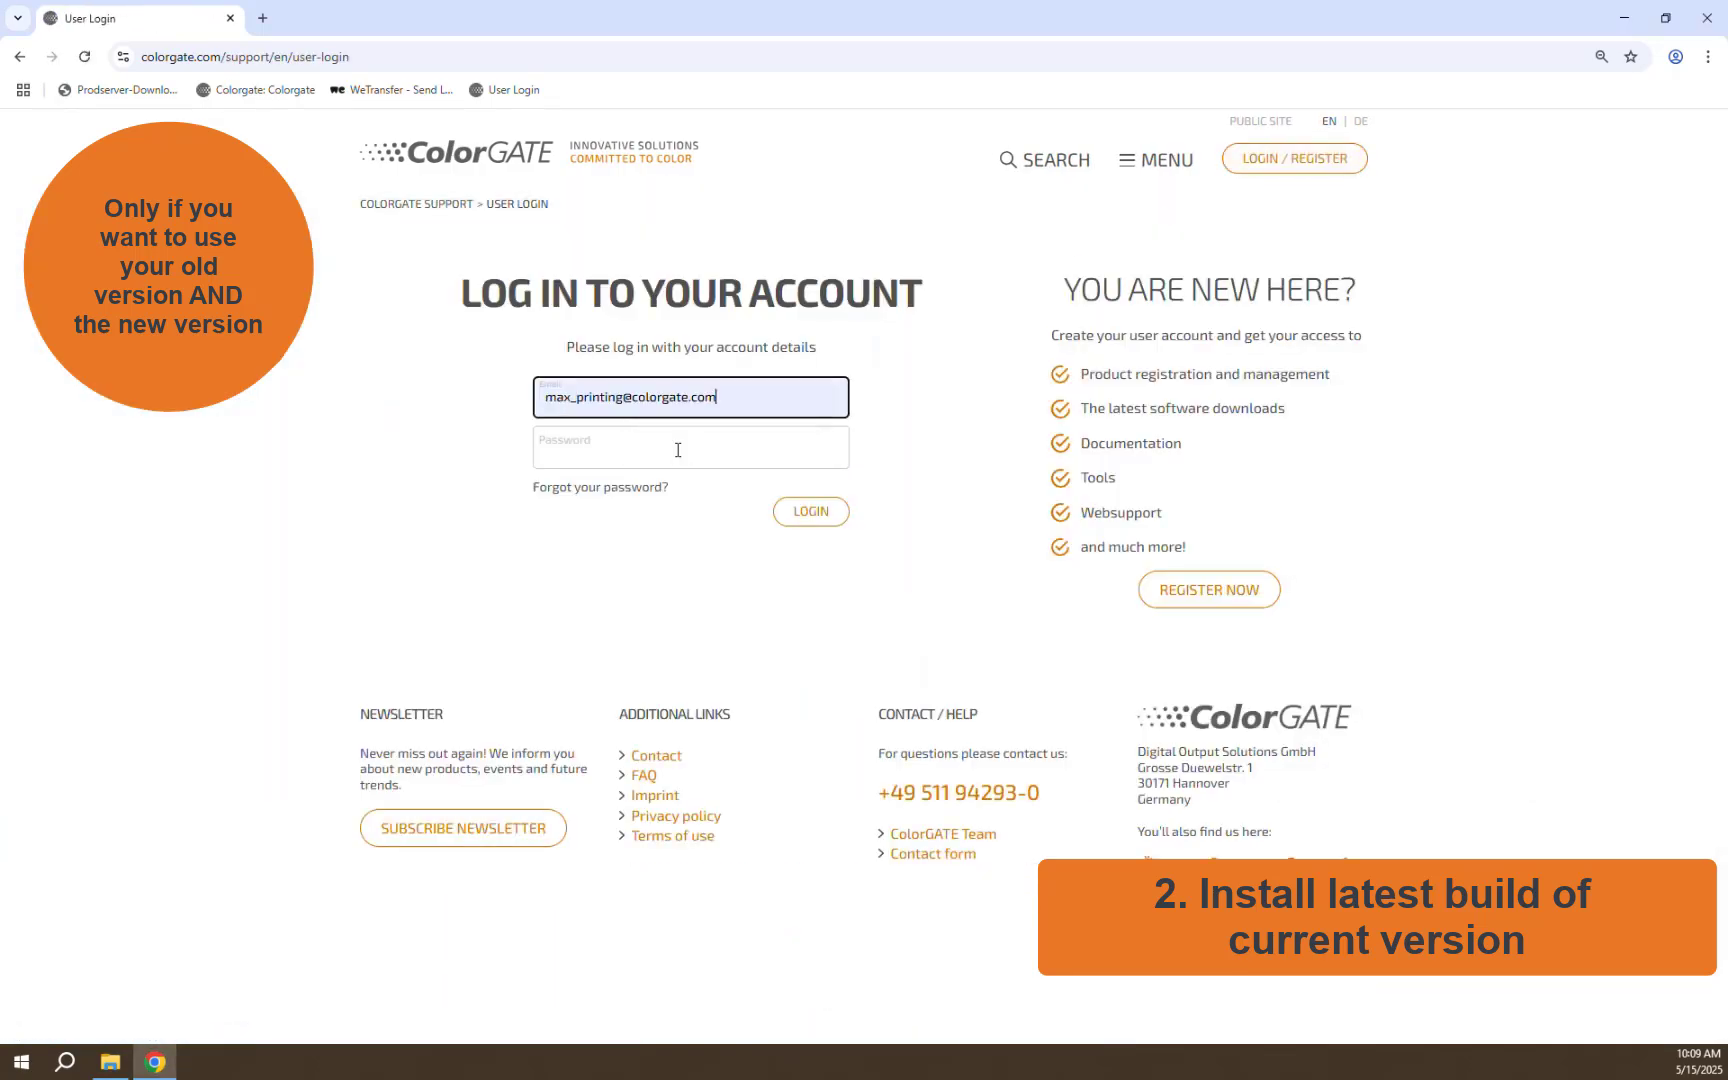
{"action": "left_click", "coordinate": [677, 450]}
{"action": "key", "text": "ctrl+v"}
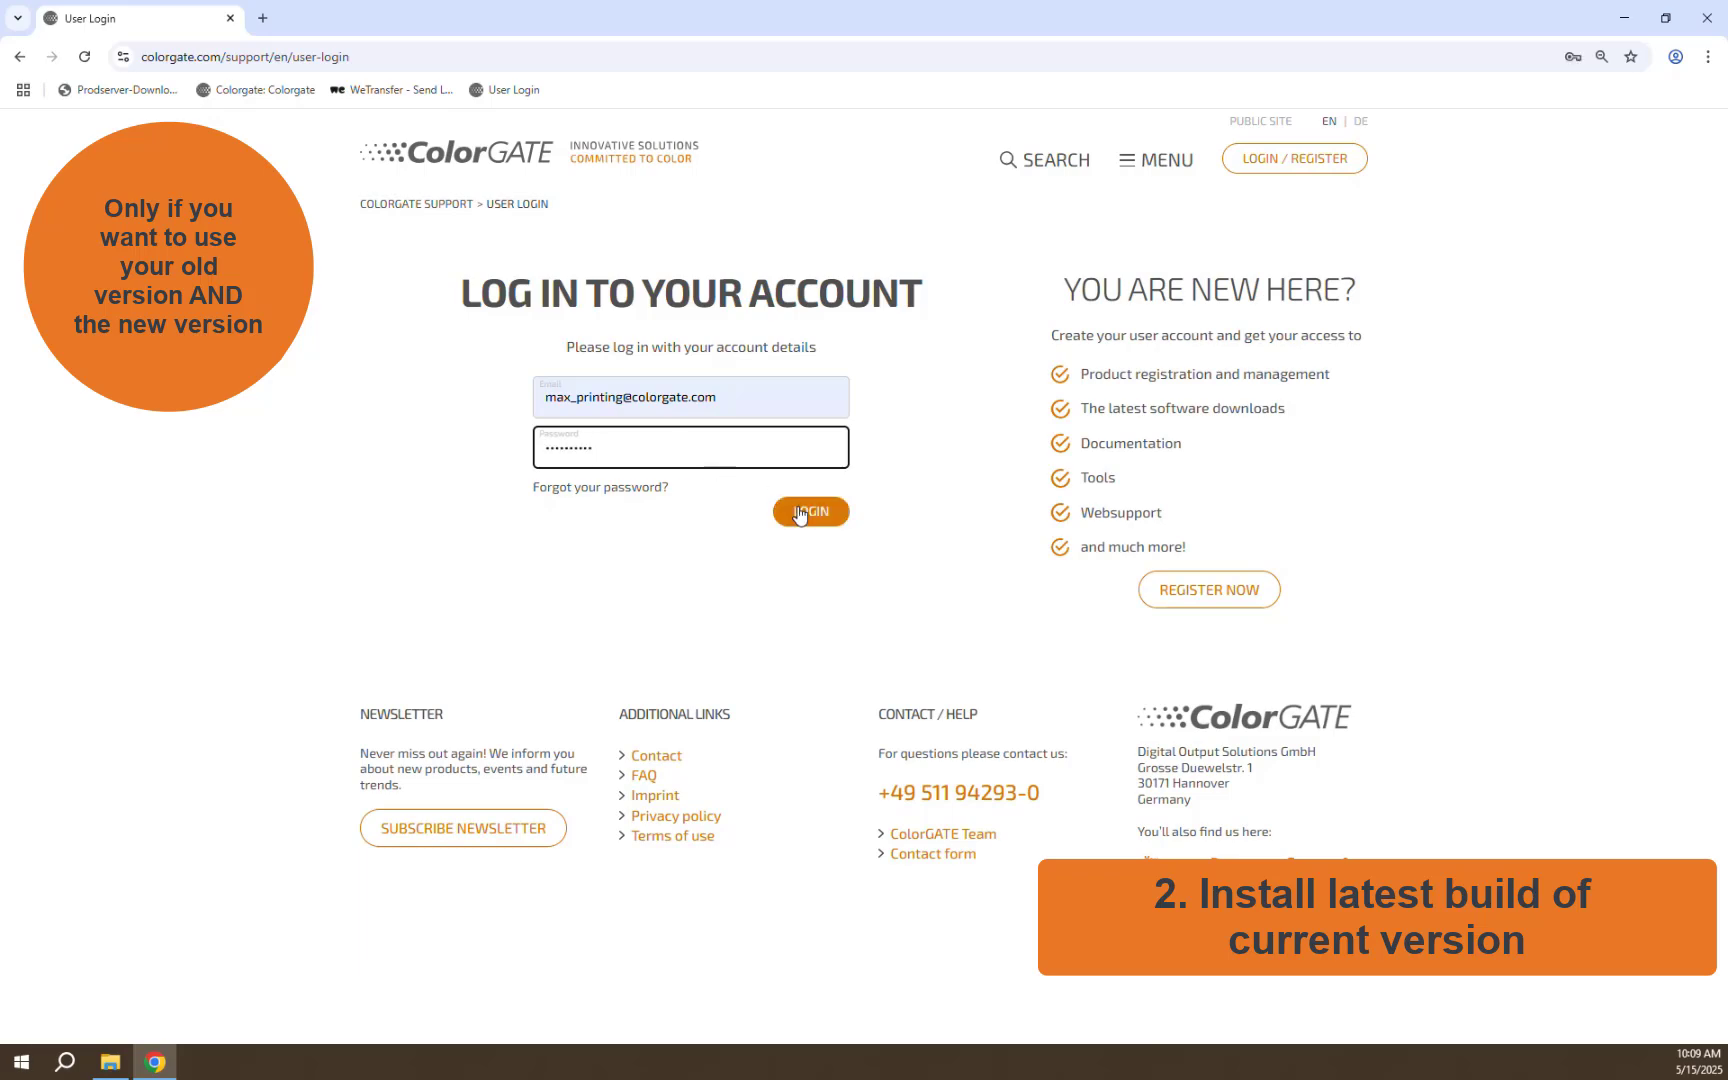
{"action": "left_click", "coordinate": [799, 513]}
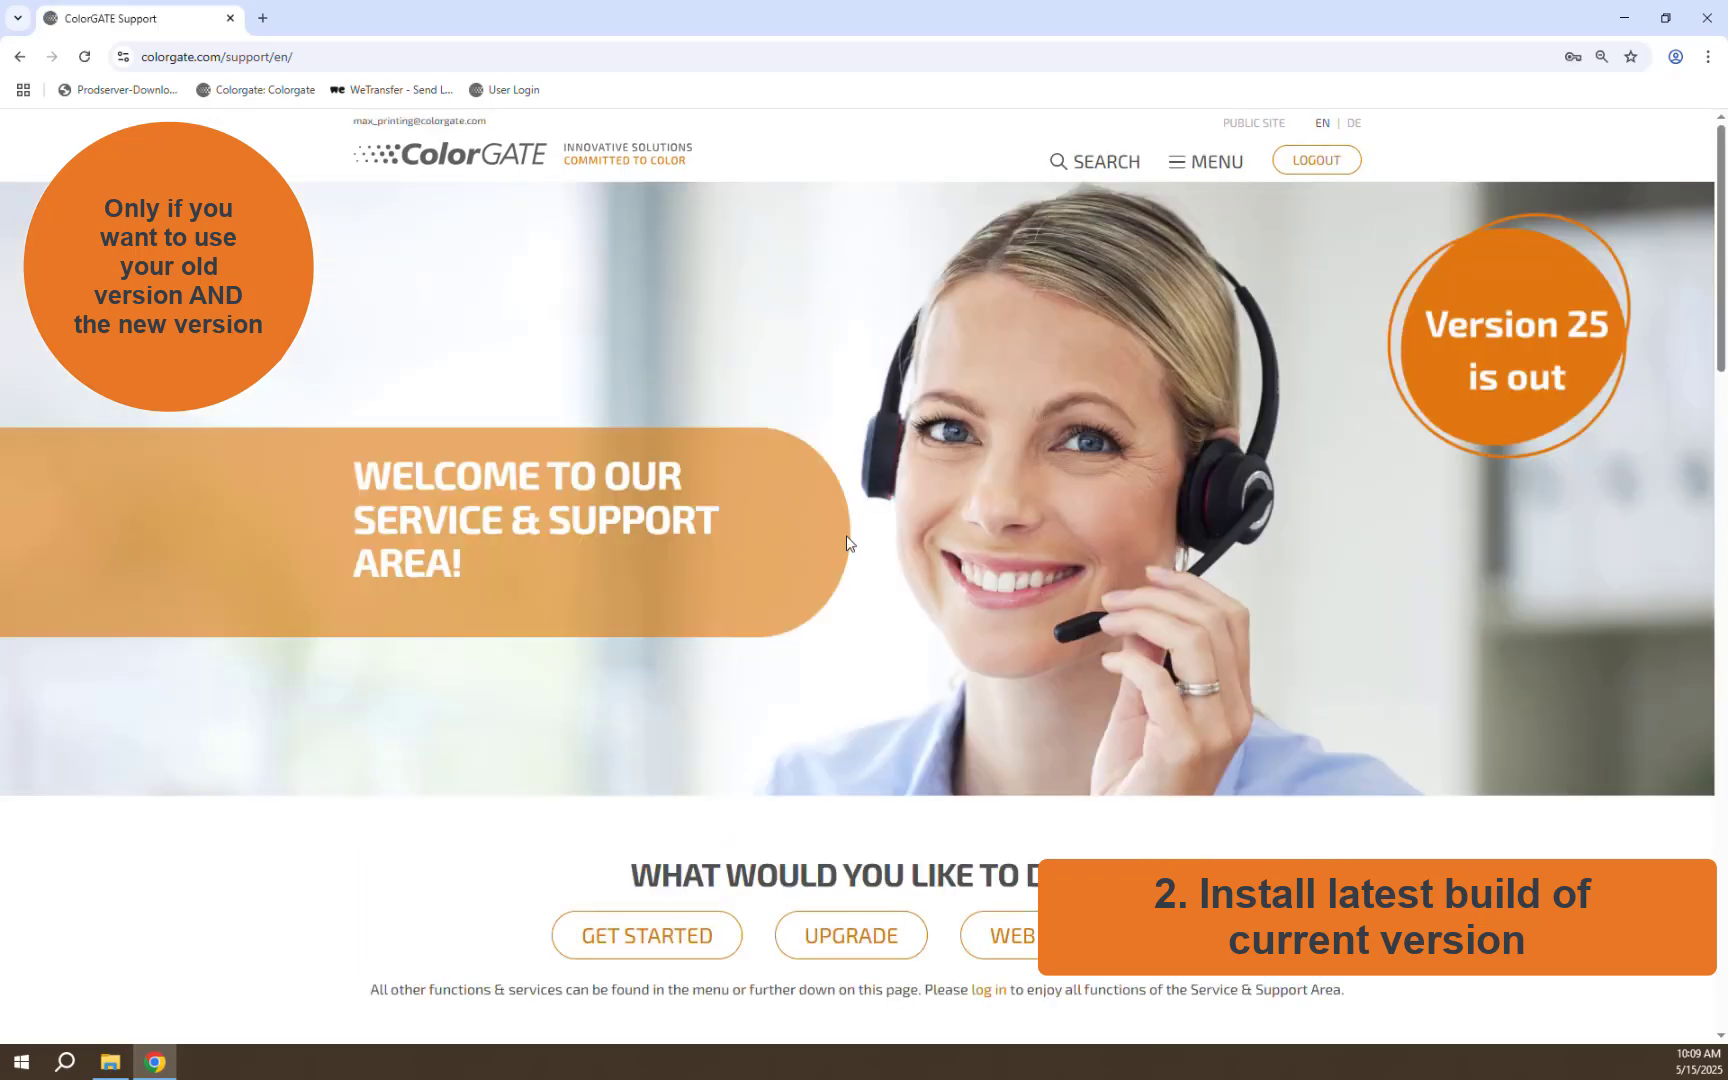
Open the Download Area in a new tab and show its SOFTWARE section
{"action": "scroll", "coordinate": [846, 543], "scroll_direction": "down", "scroll_amount": 5}
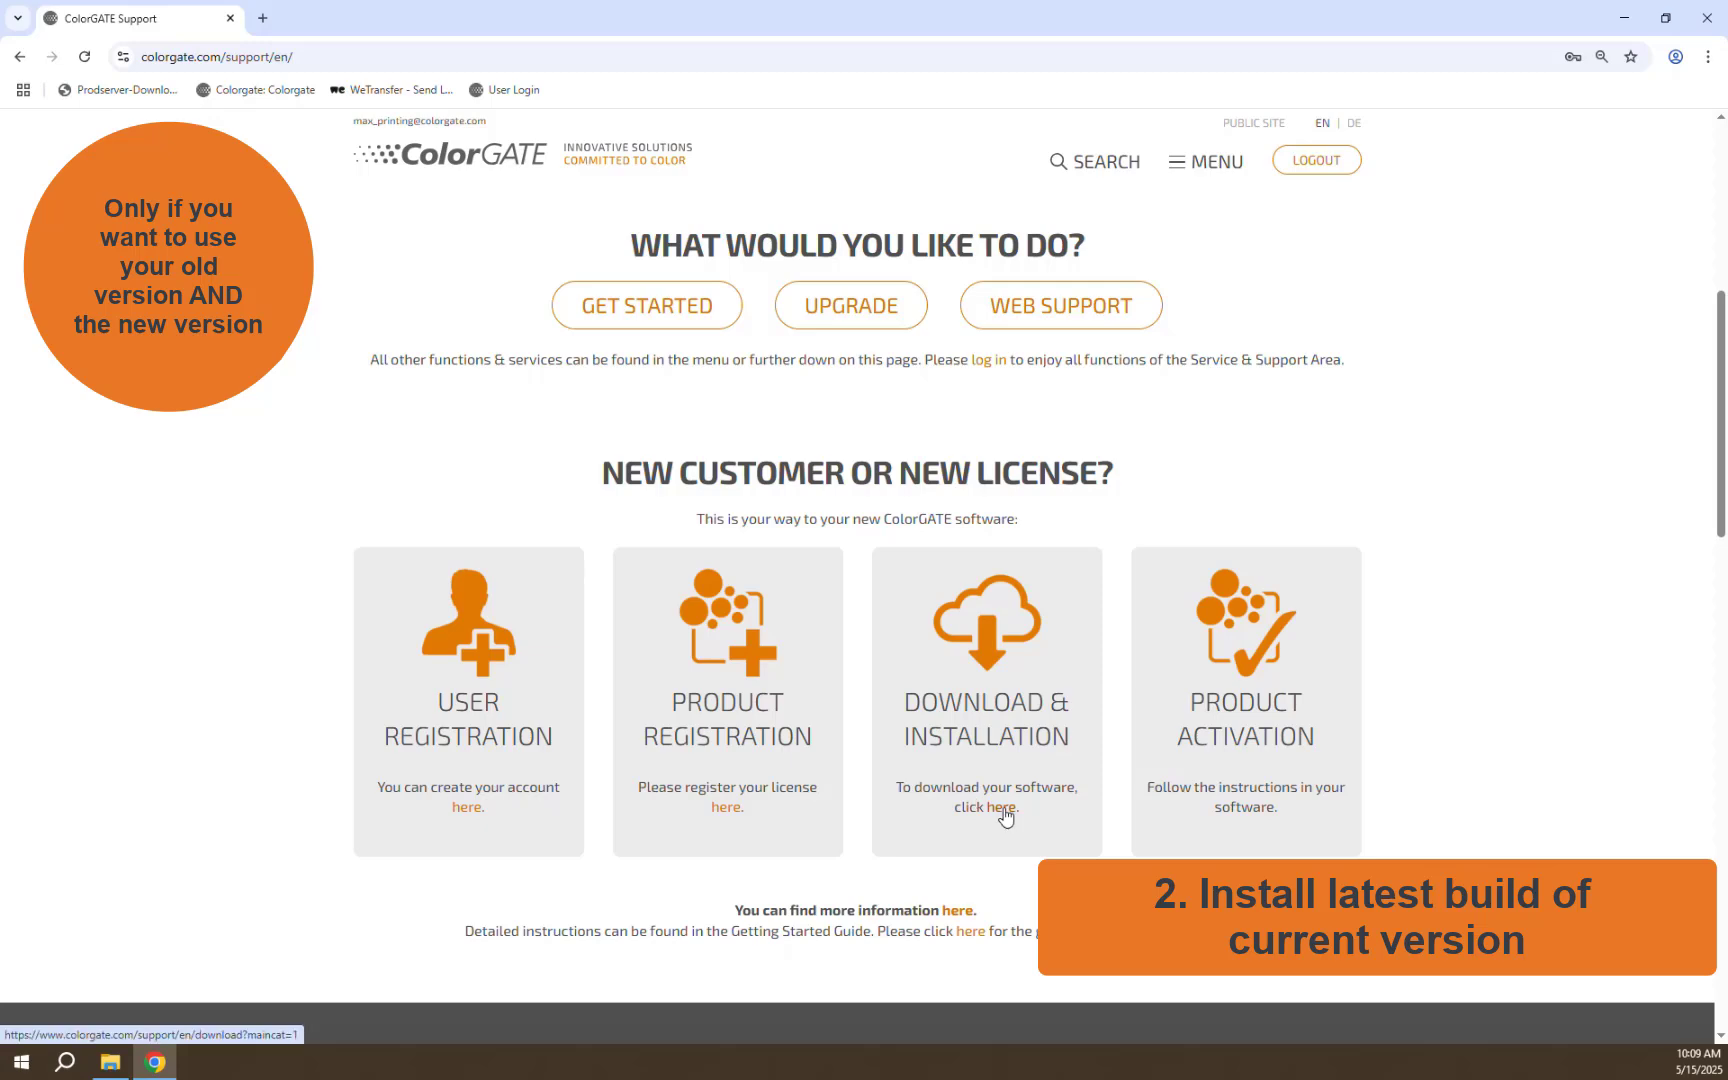
{"action": "left_click", "coordinate": [1003, 807]}
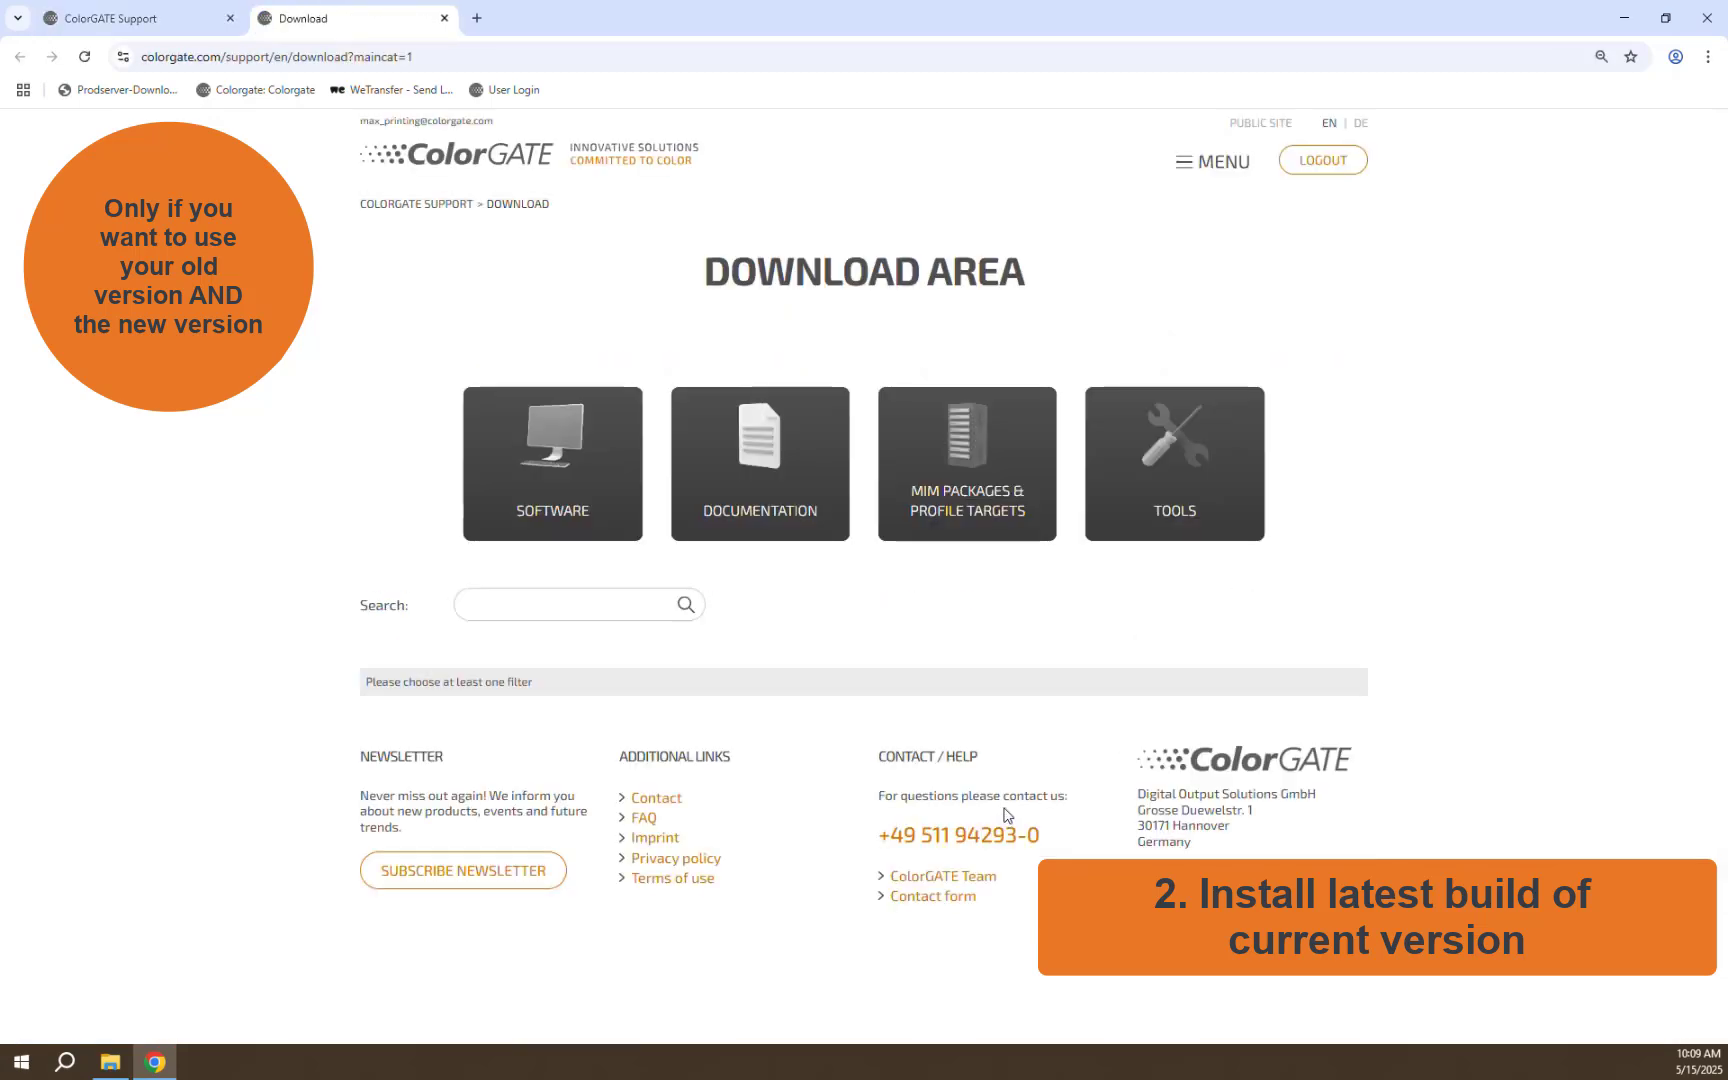
{"action": "left_click", "coordinate": [546, 450]}
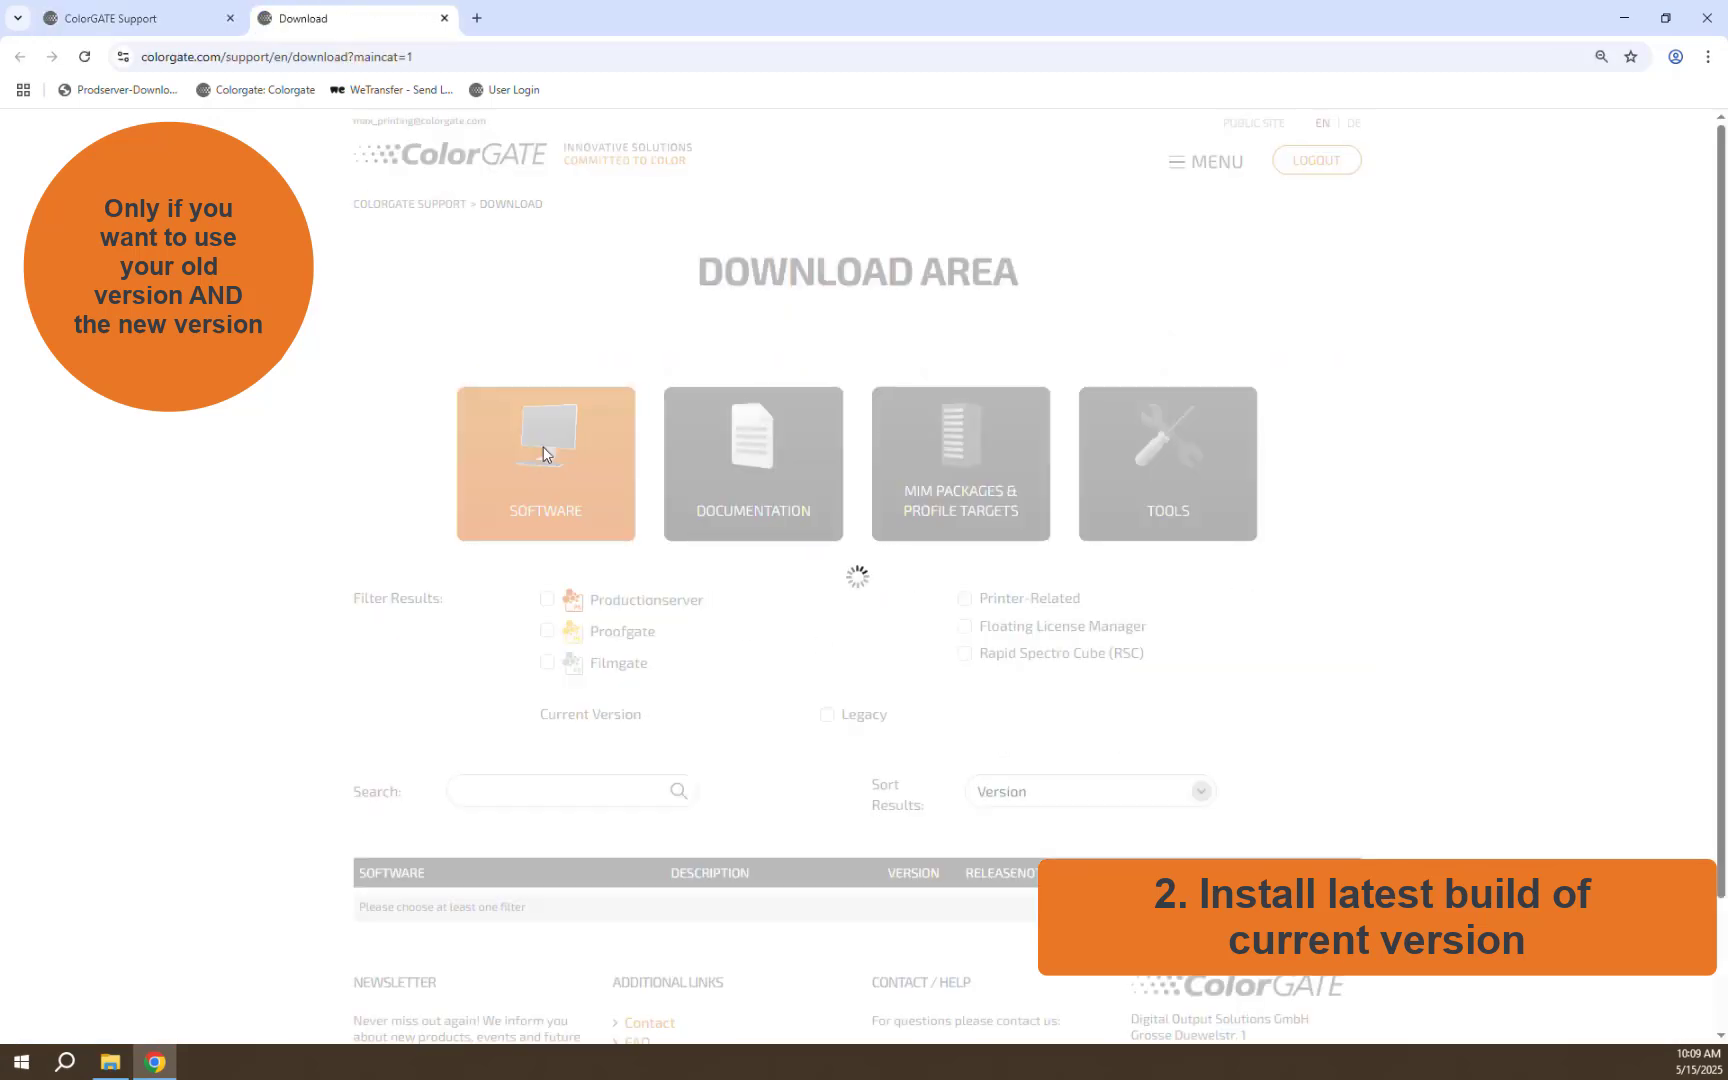
Filter downloads to legacy Productionserver version 24 and download the newest PS24 setup
{"action": "left_click", "coordinate": [547, 600]}
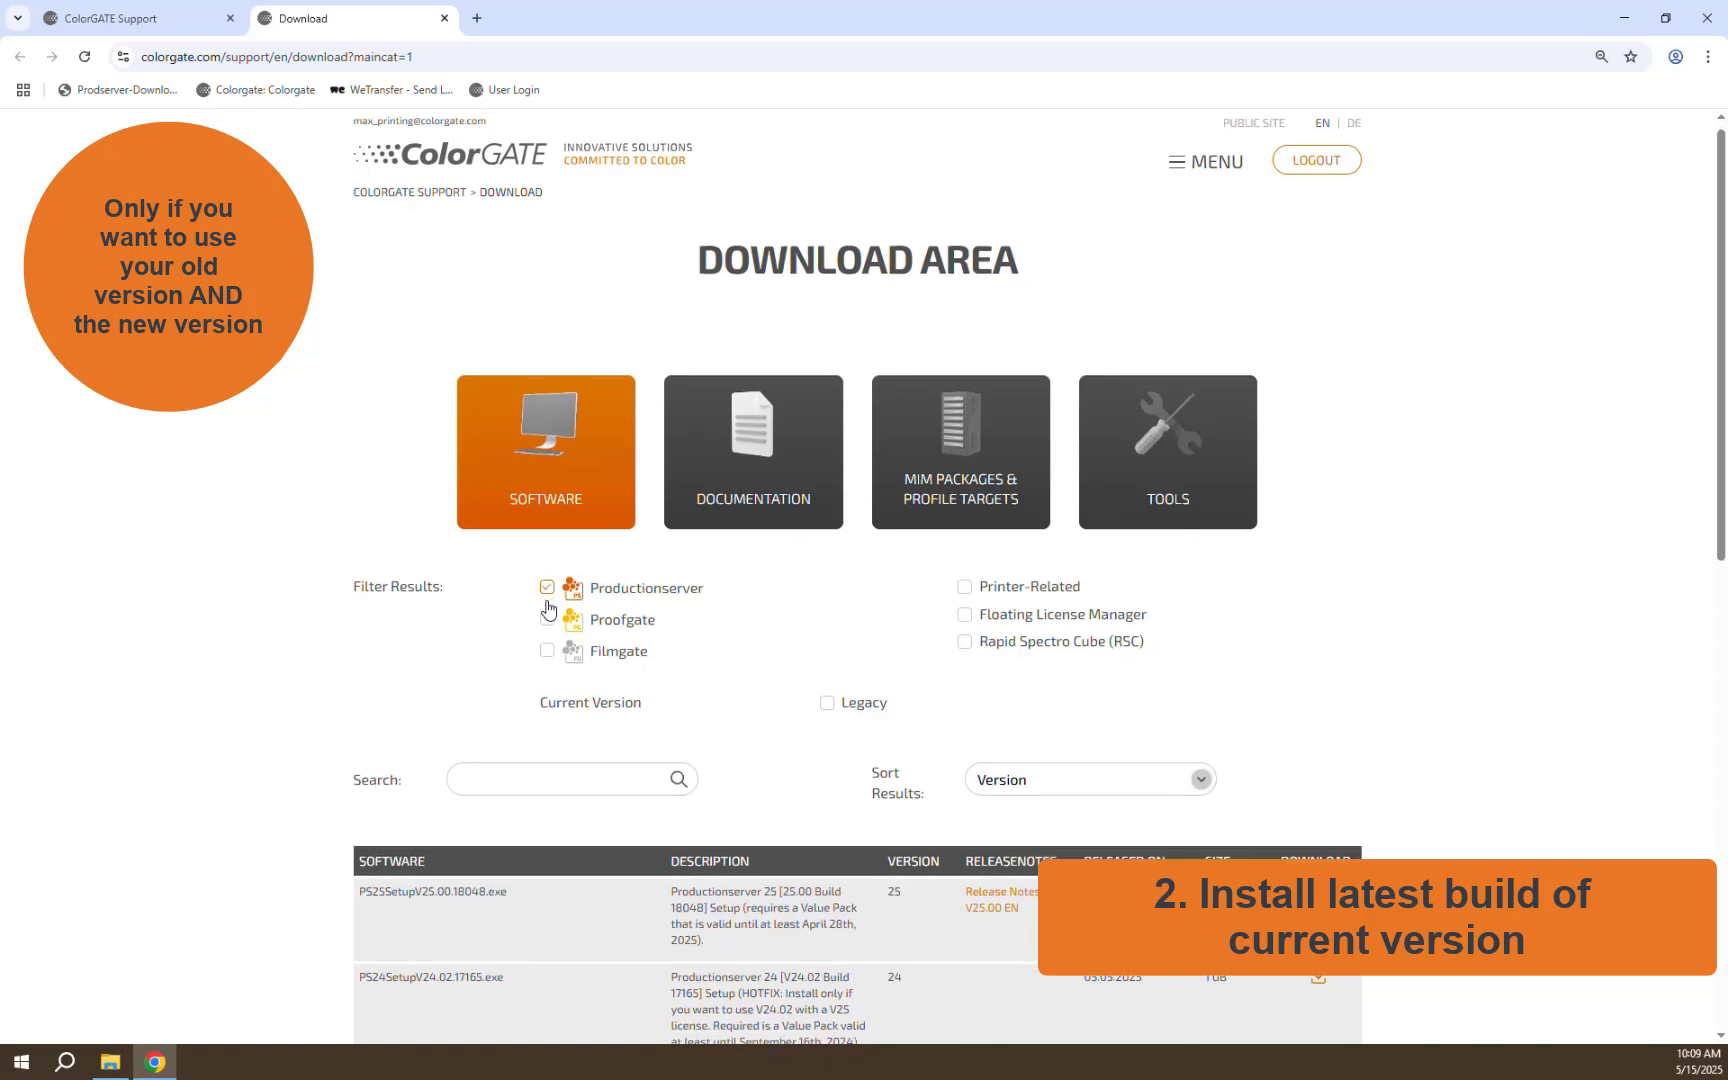
{"action": "scroll", "coordinate": [738, 568], "scroll_direction": "down", "scroll_amount": 2}
{"action": "left_click", "coordinate": [826, 536]}
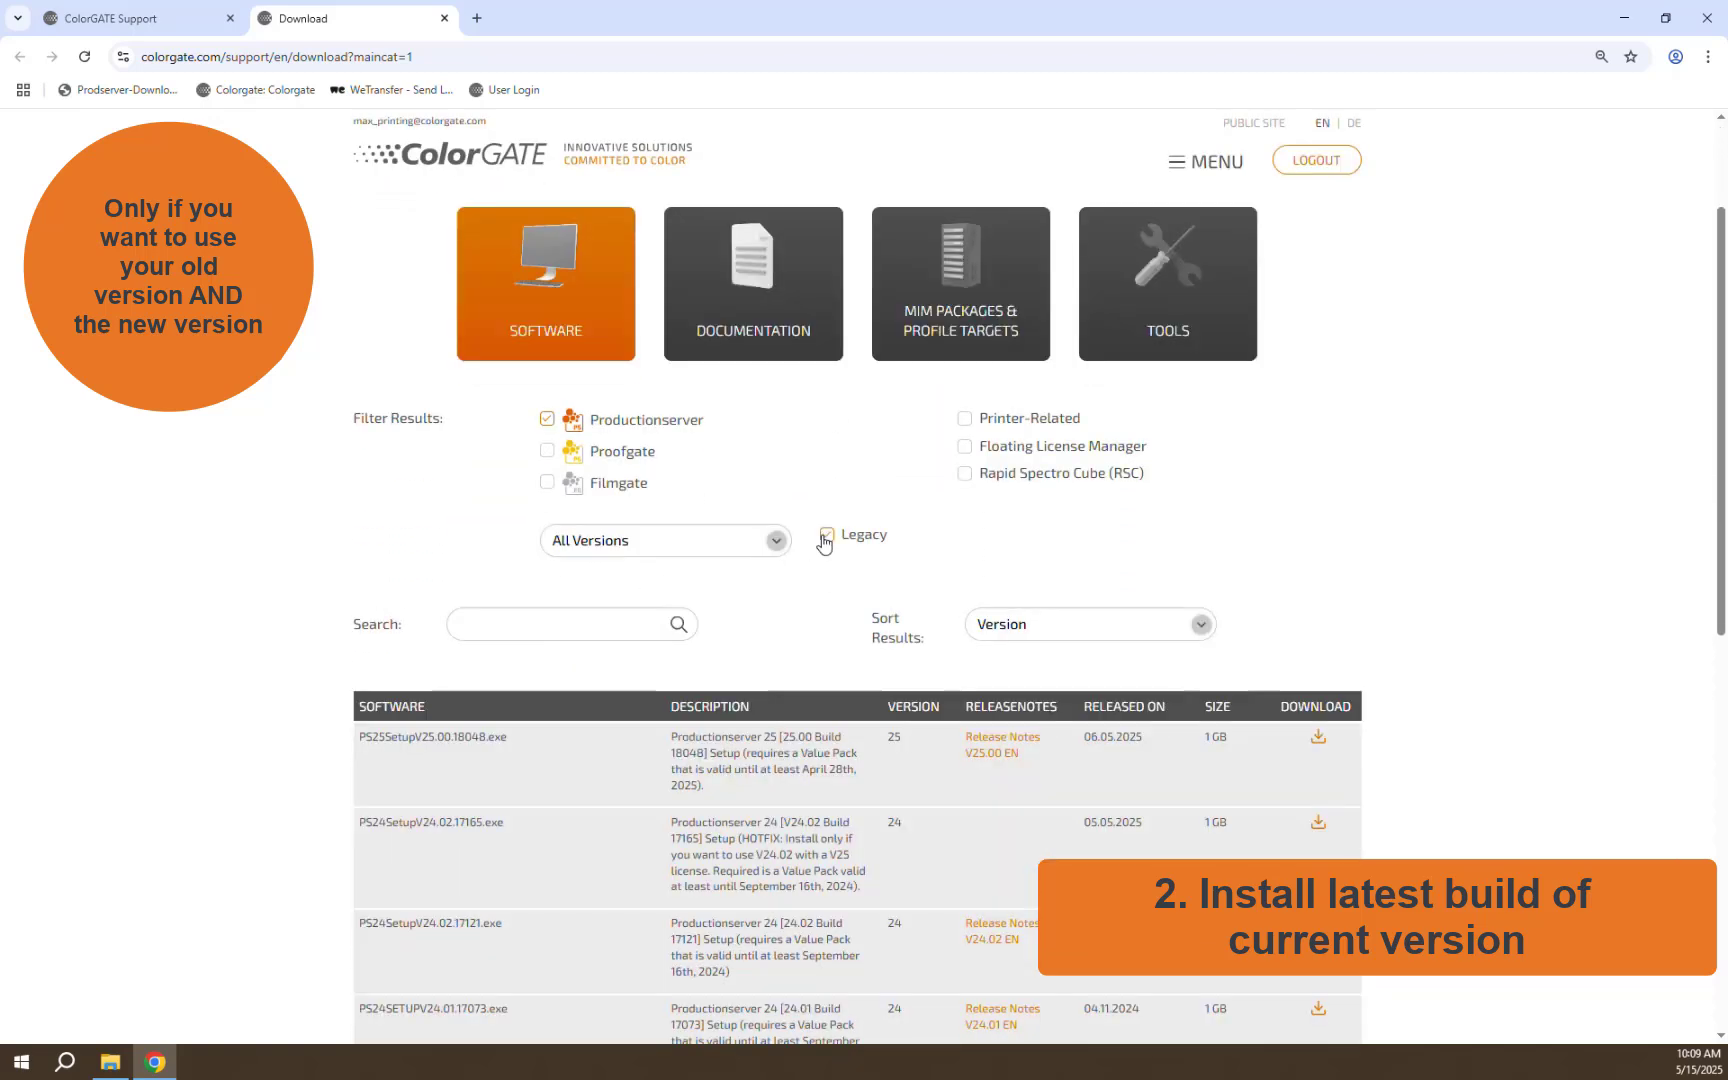
{"action": "left_click", "coordinate": [774, 541]}
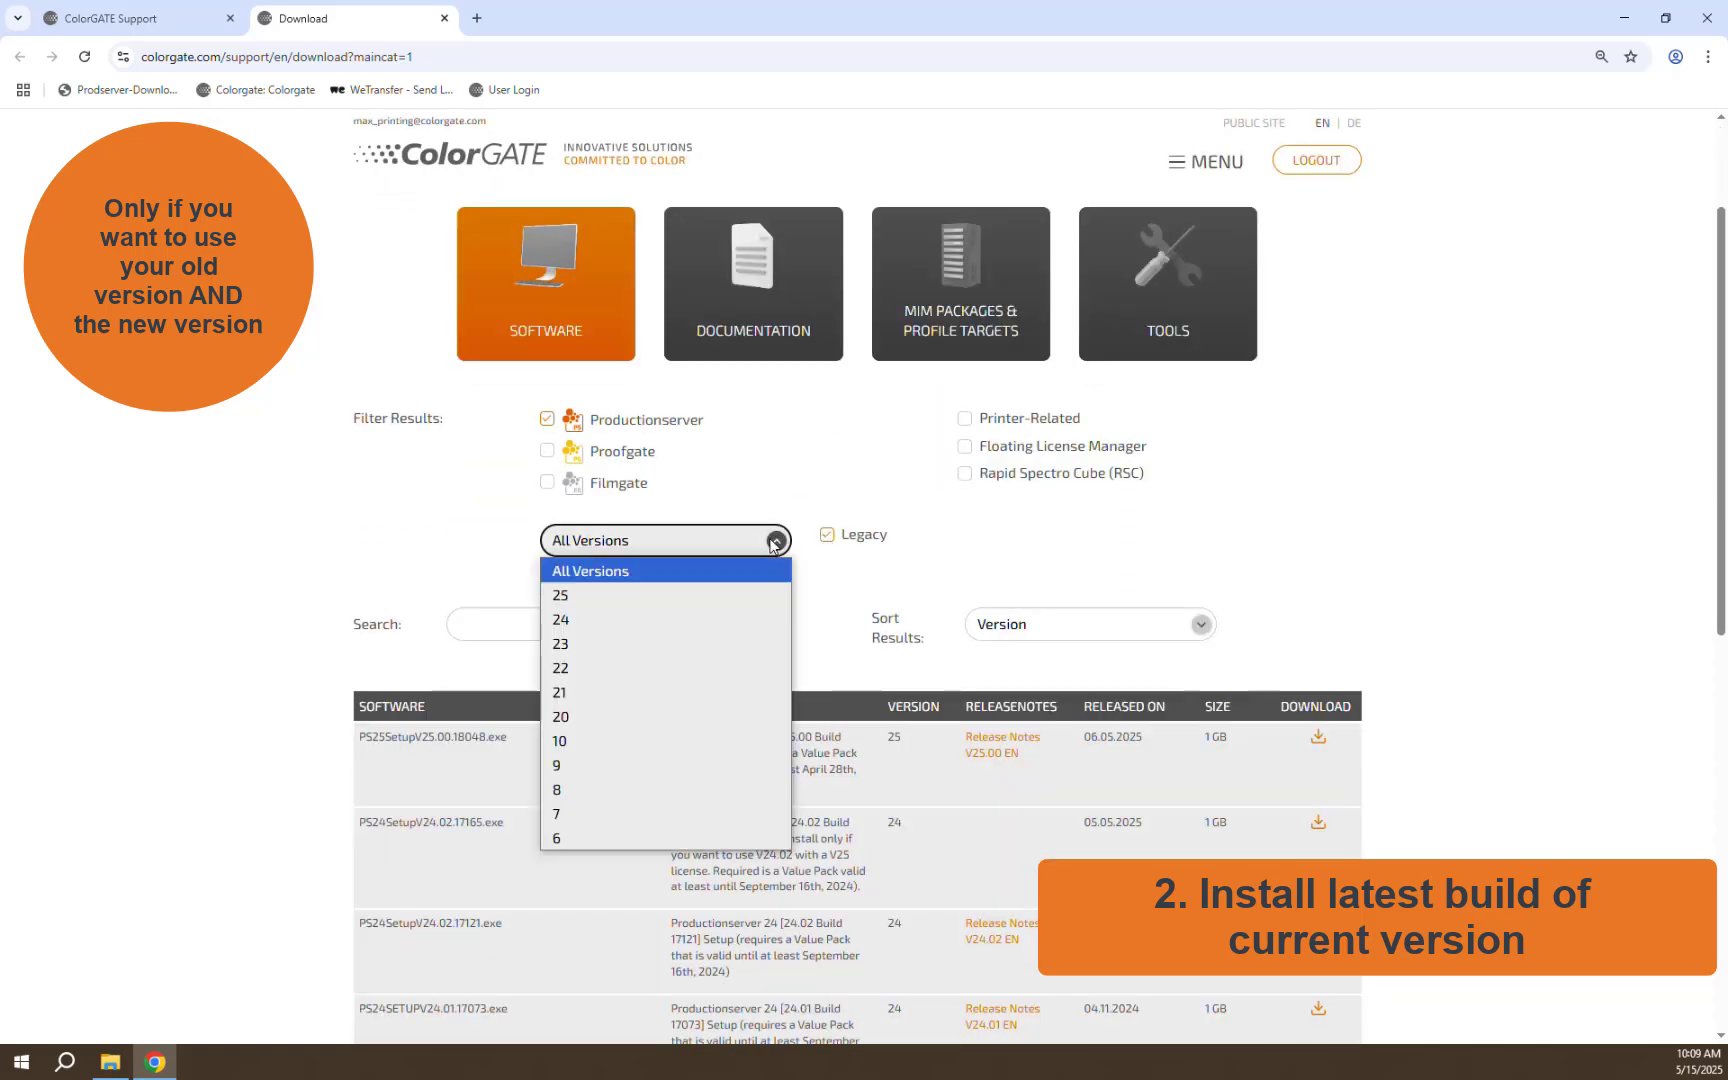
{"action": "left_click", "coordinate": [622, 620]}
{"action": "scroll", "coordinate": [623, 619], "scroll_direction": "down", "scroll_amount": 2}
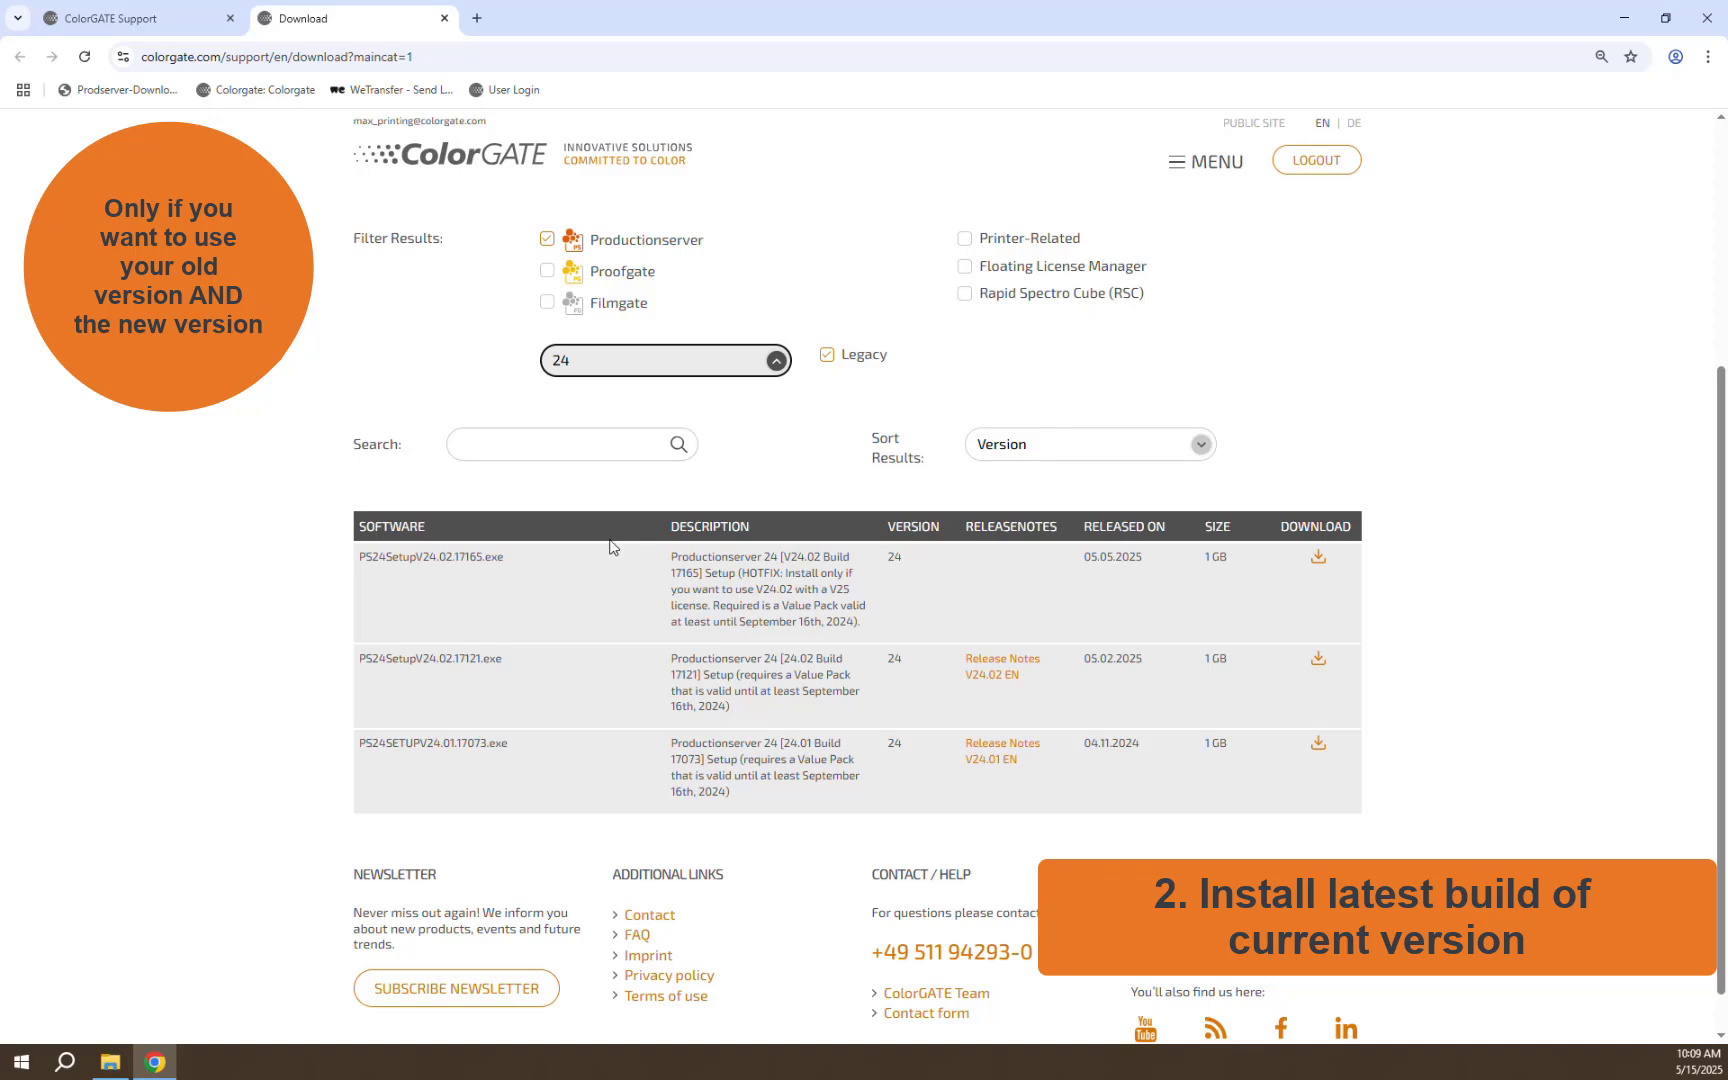
{"action": "left_click", "coordinate": [1318, 560]}
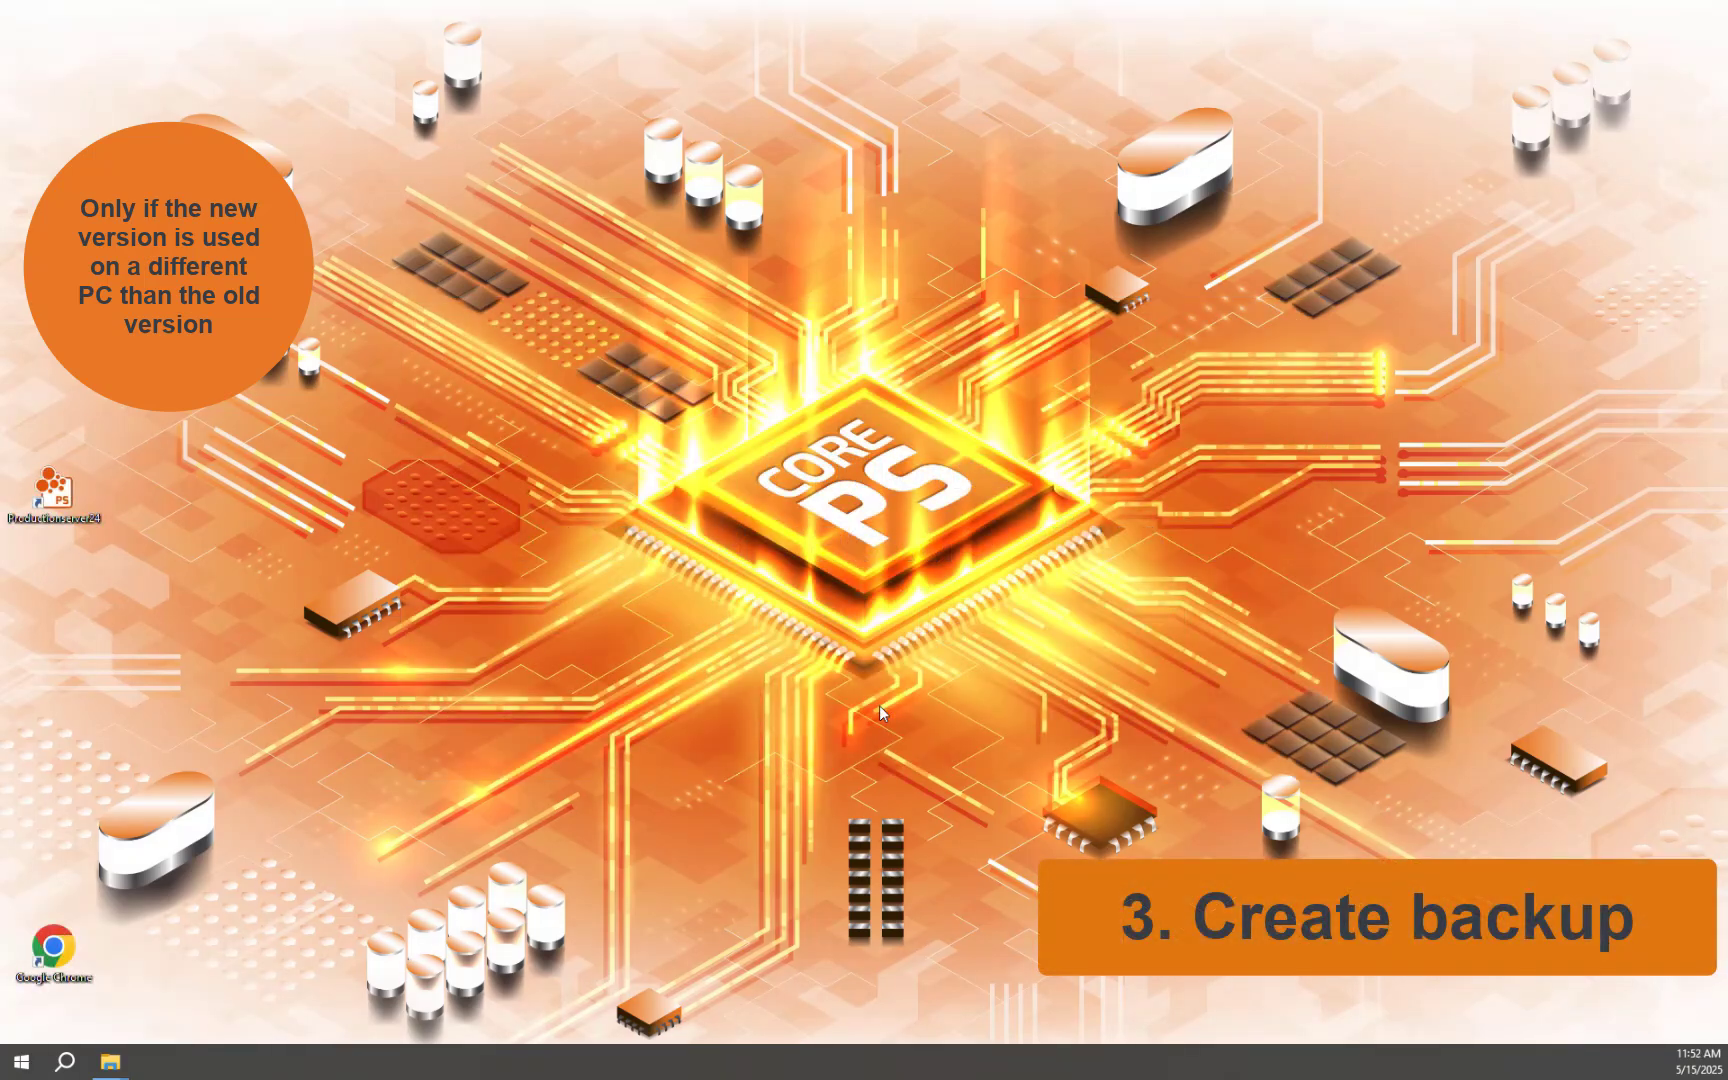
Launch Productionserver 24 and start a backup via Options > System Configuration > Backup
{"action": "double_click", "coordinate": [55, 492]}
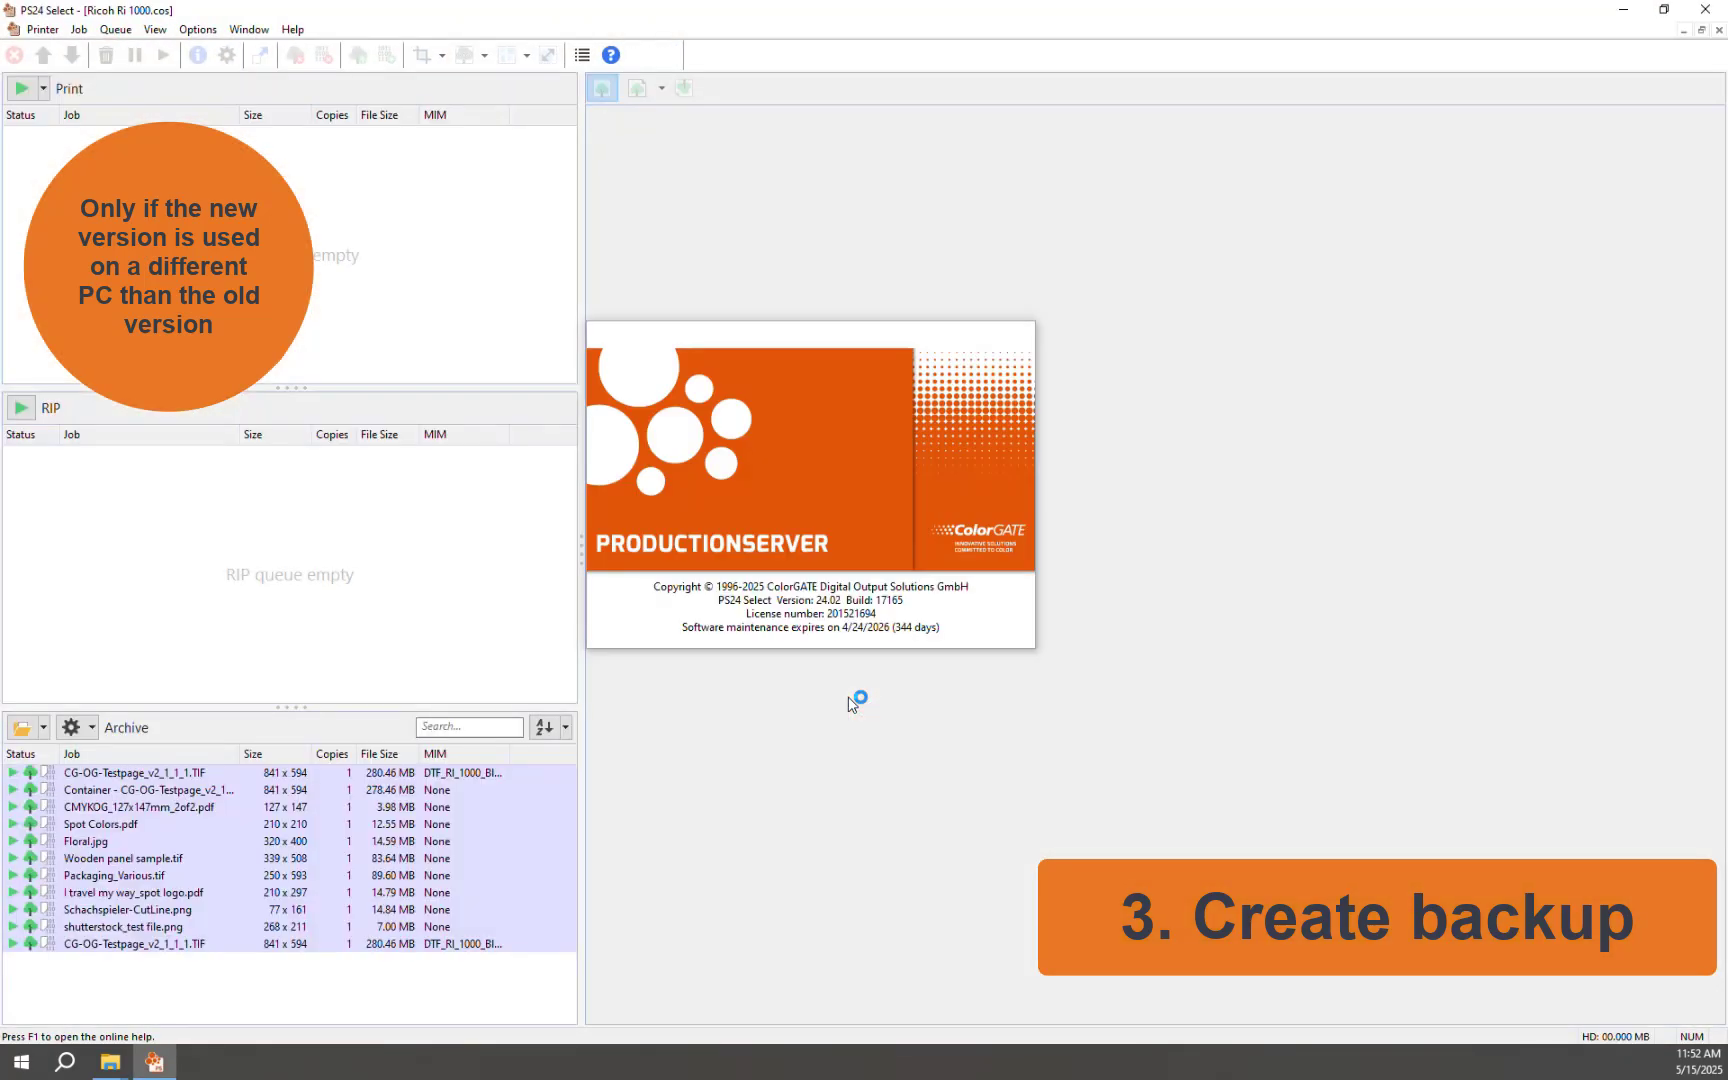
{"action": "left_click", "coordinate": [199, 31]}
{"action": "mouse_move", "coordinate": [290, 70]}
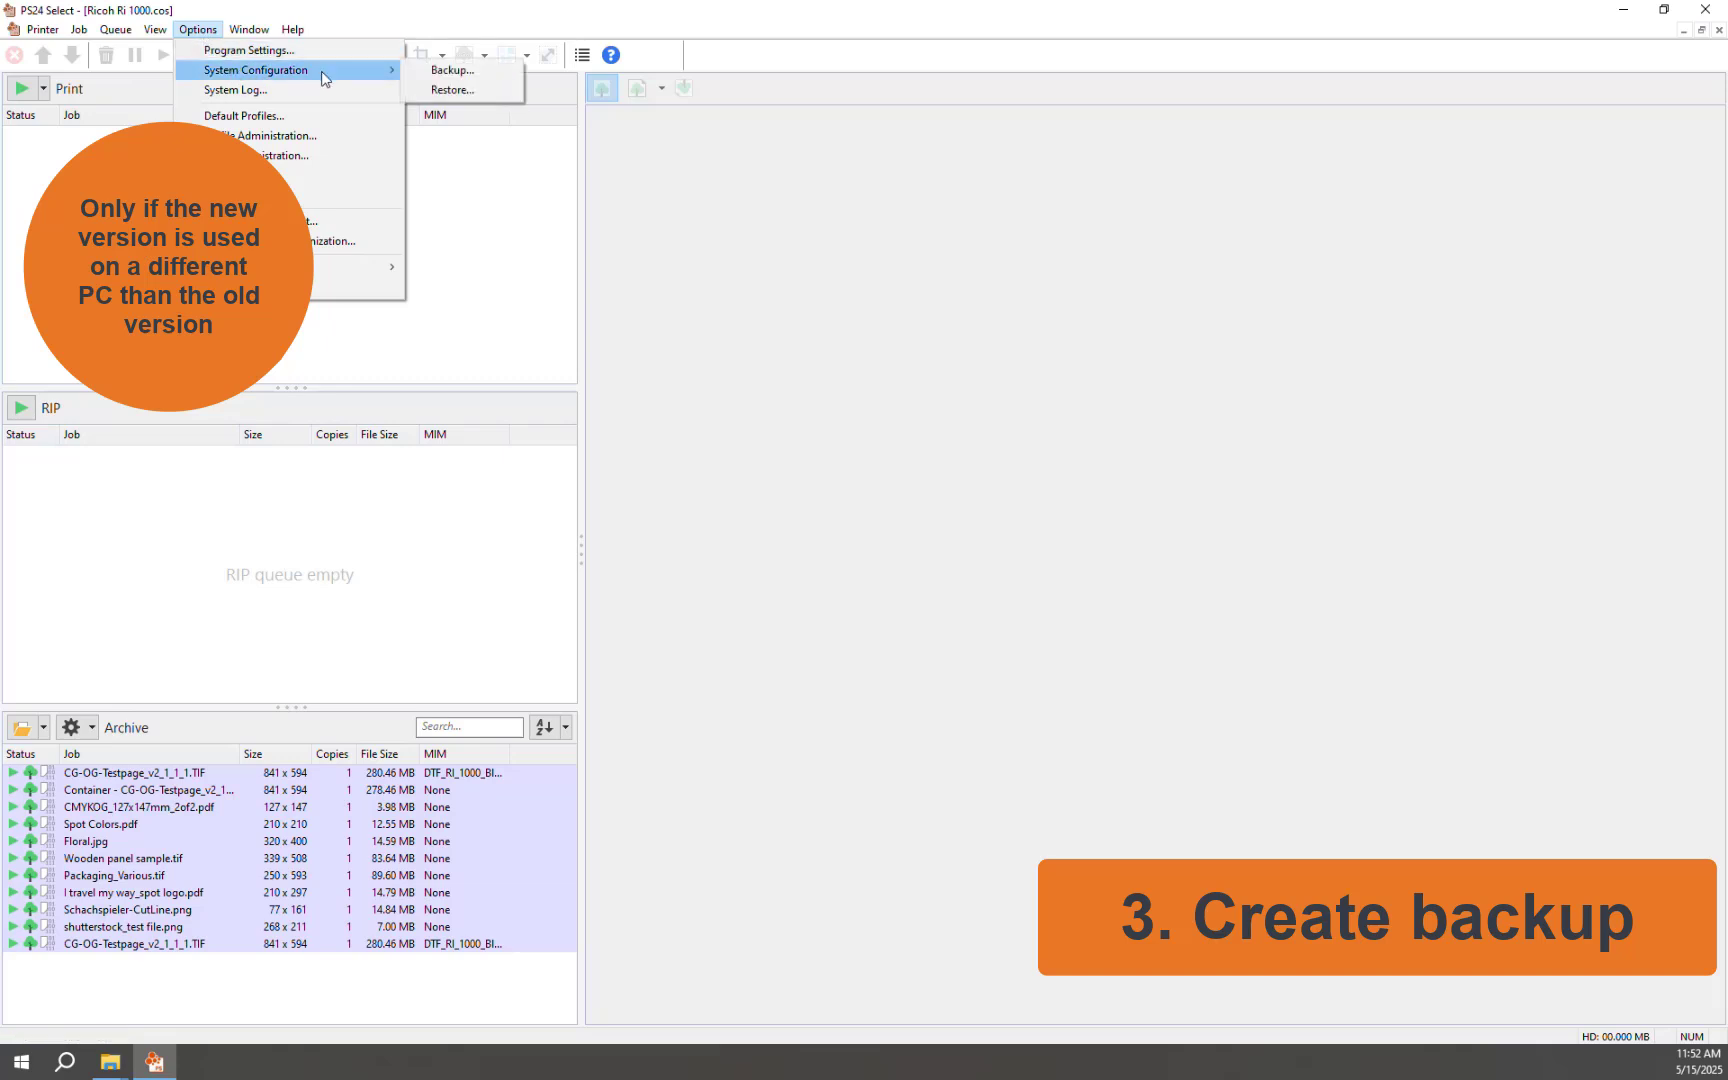
{"action": "left_click", "coordinate": [475, 73]}
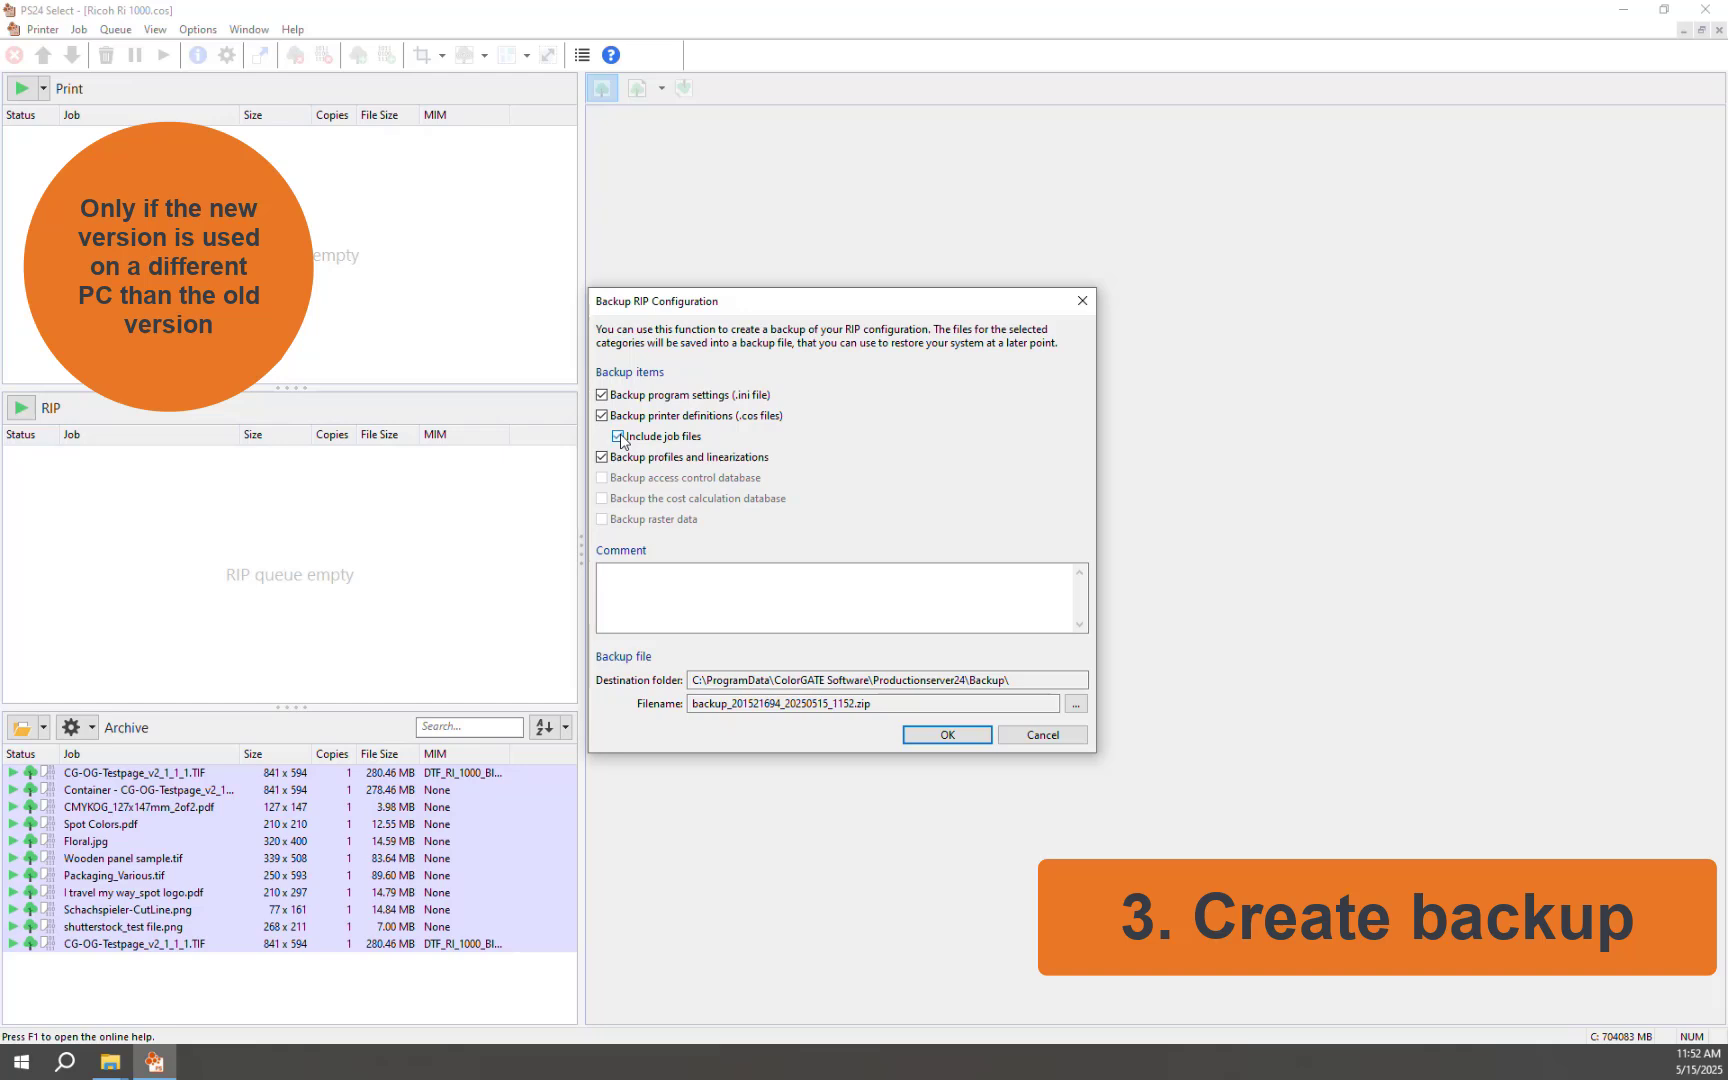
Confirm the backup items and size, and choose Don't remind me for future backups
{"action": "left_click", "coordinate": [927, 737]}
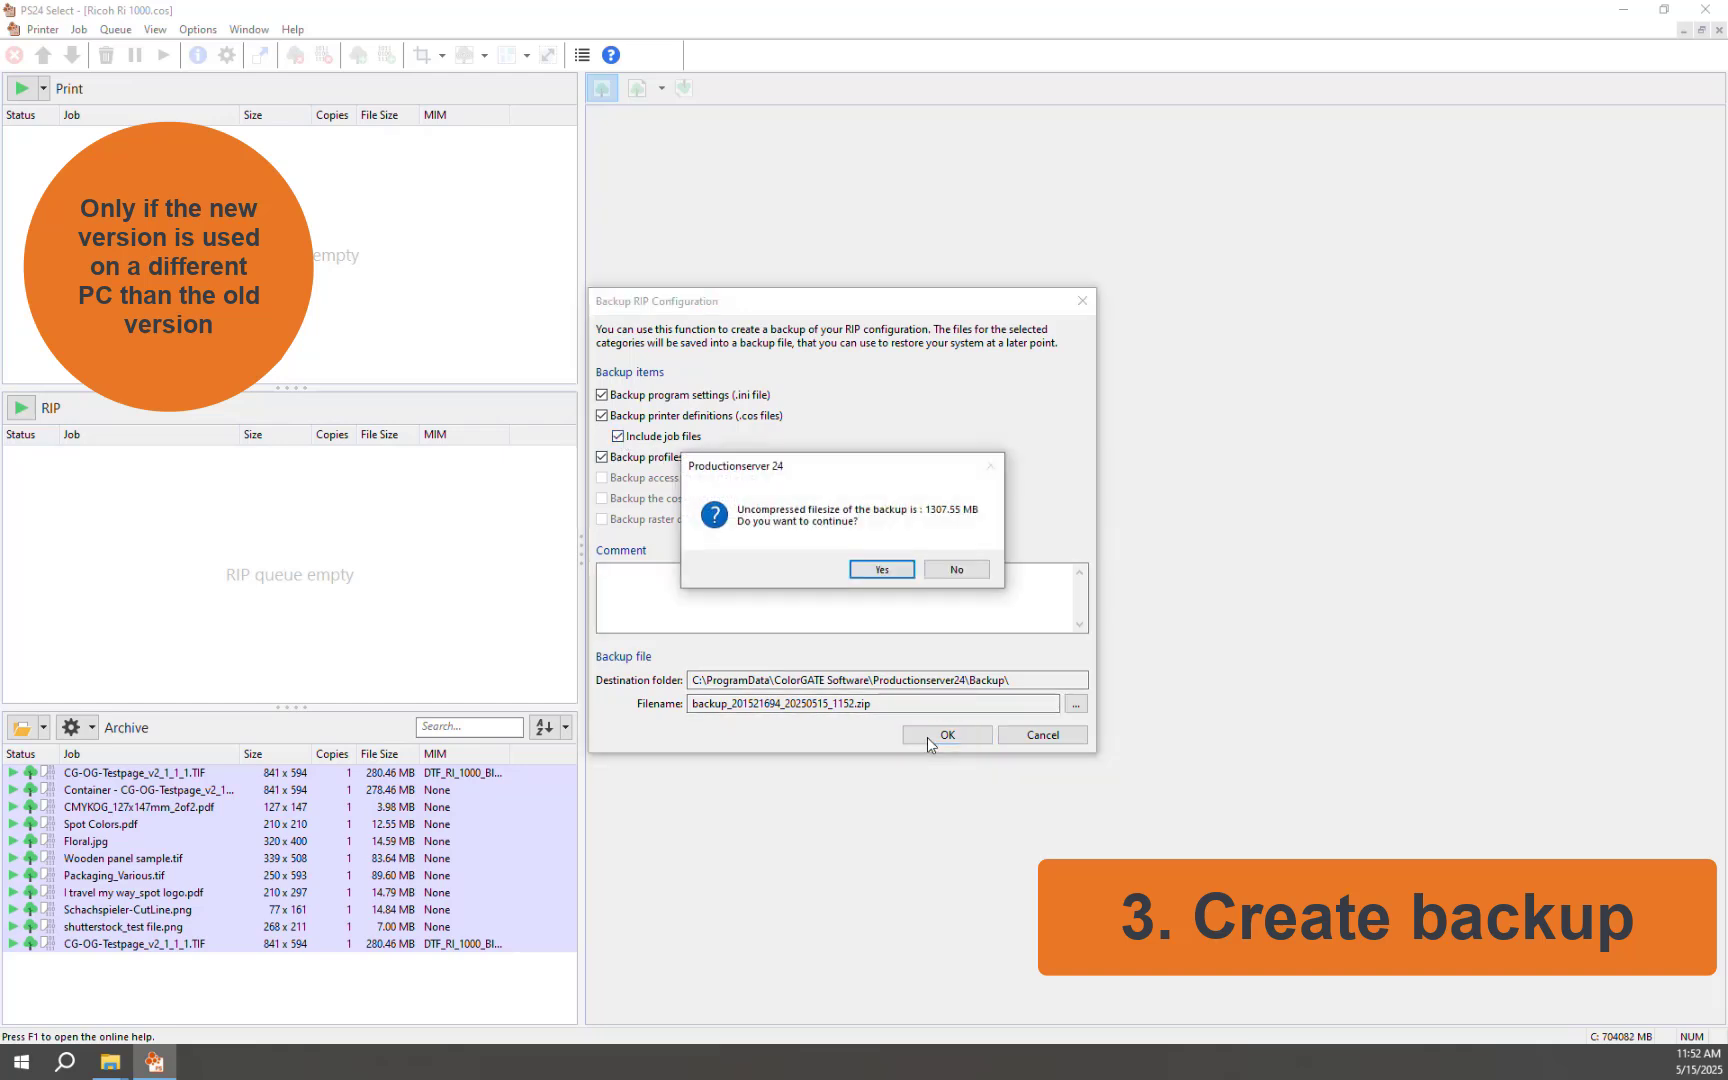
{"action": "left_click", "coordinate": [885, 570]}
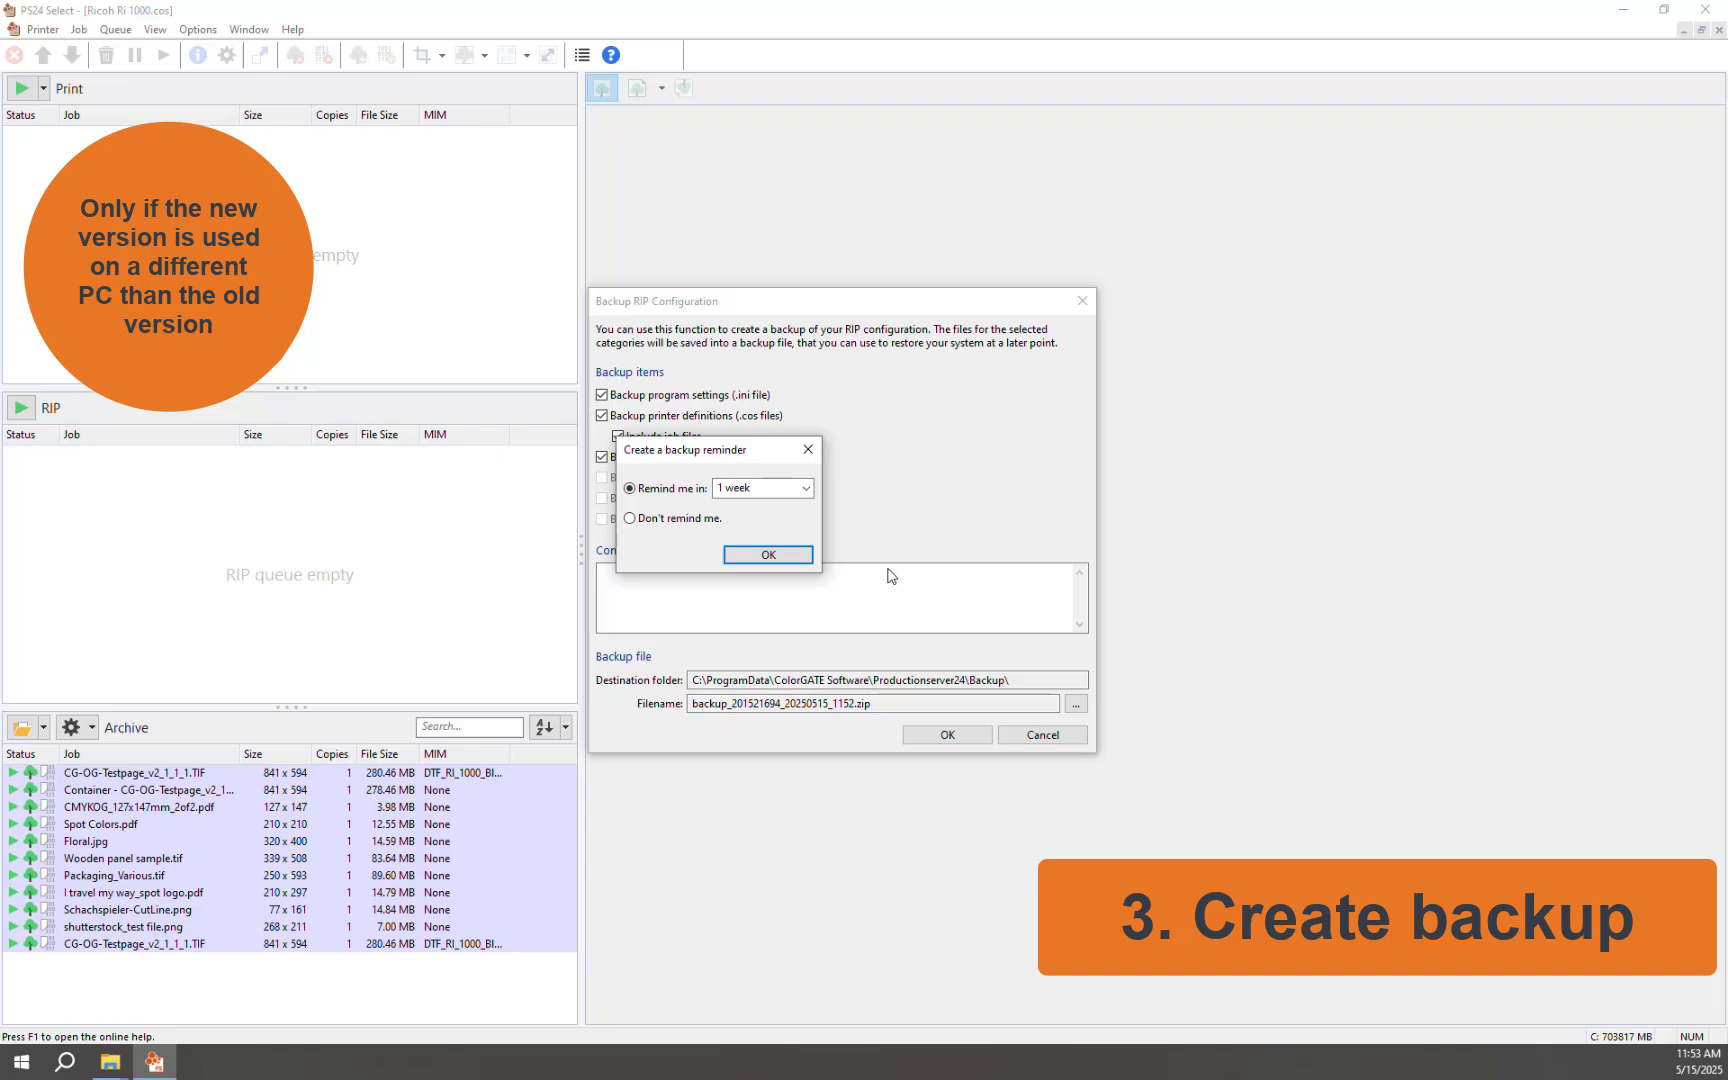
{"action": "left_click", "coordinate": [658, 520]}
{"action": "left_click", "coordinate": [766, 555]}
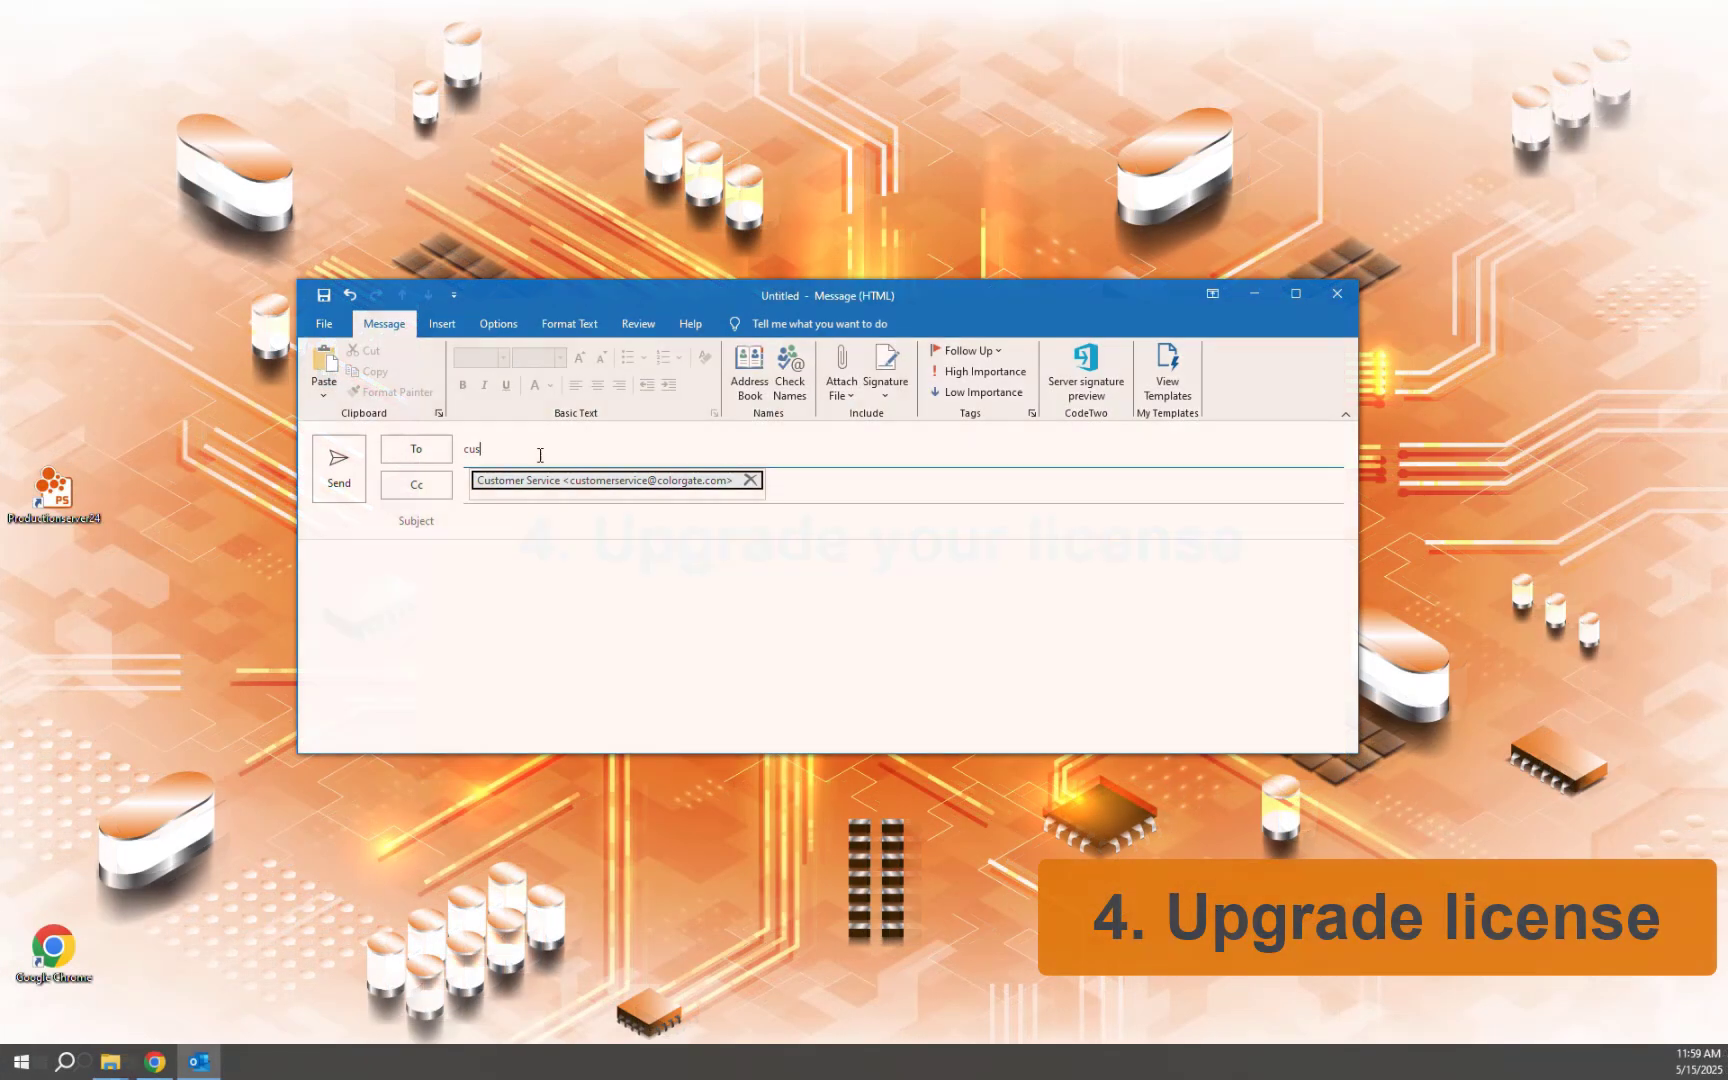
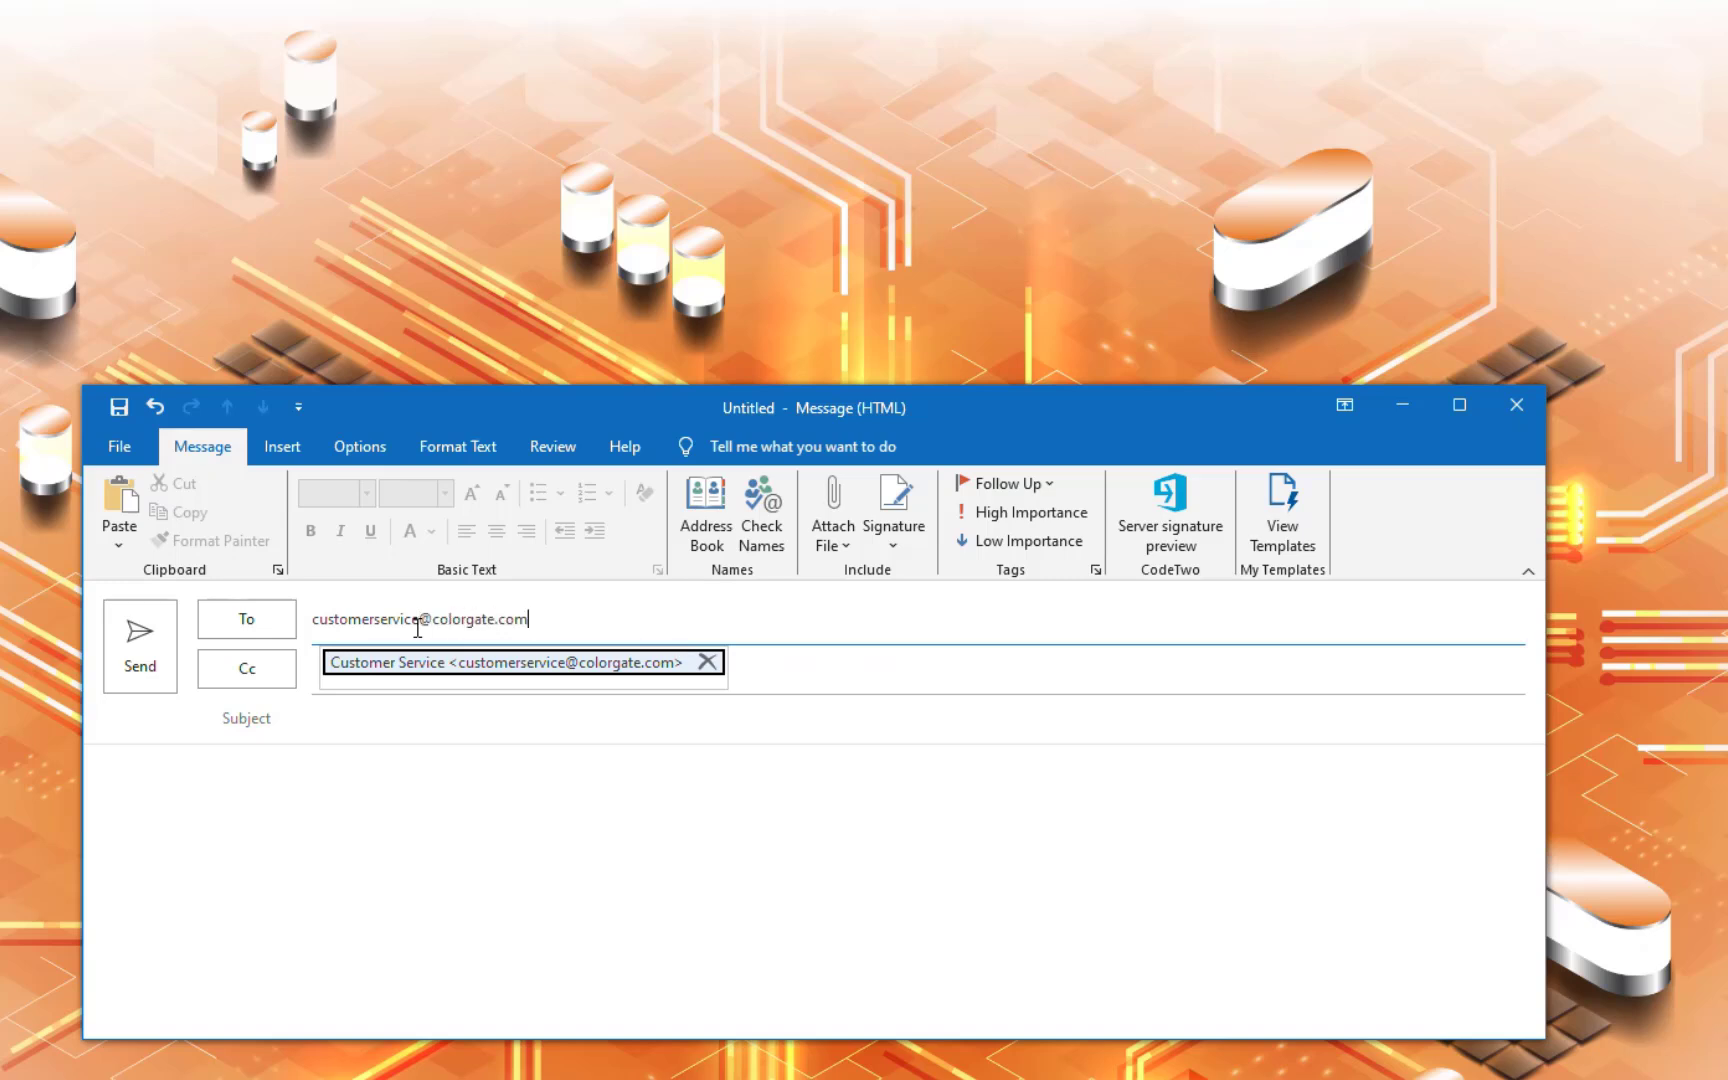
Address the mail to customer service with subject 'License #', the pasted license number, and '- Upgrade to V'
{"action": "left_click", "coordinate": [381, 709]}
{"action": "type", "text": "L"}
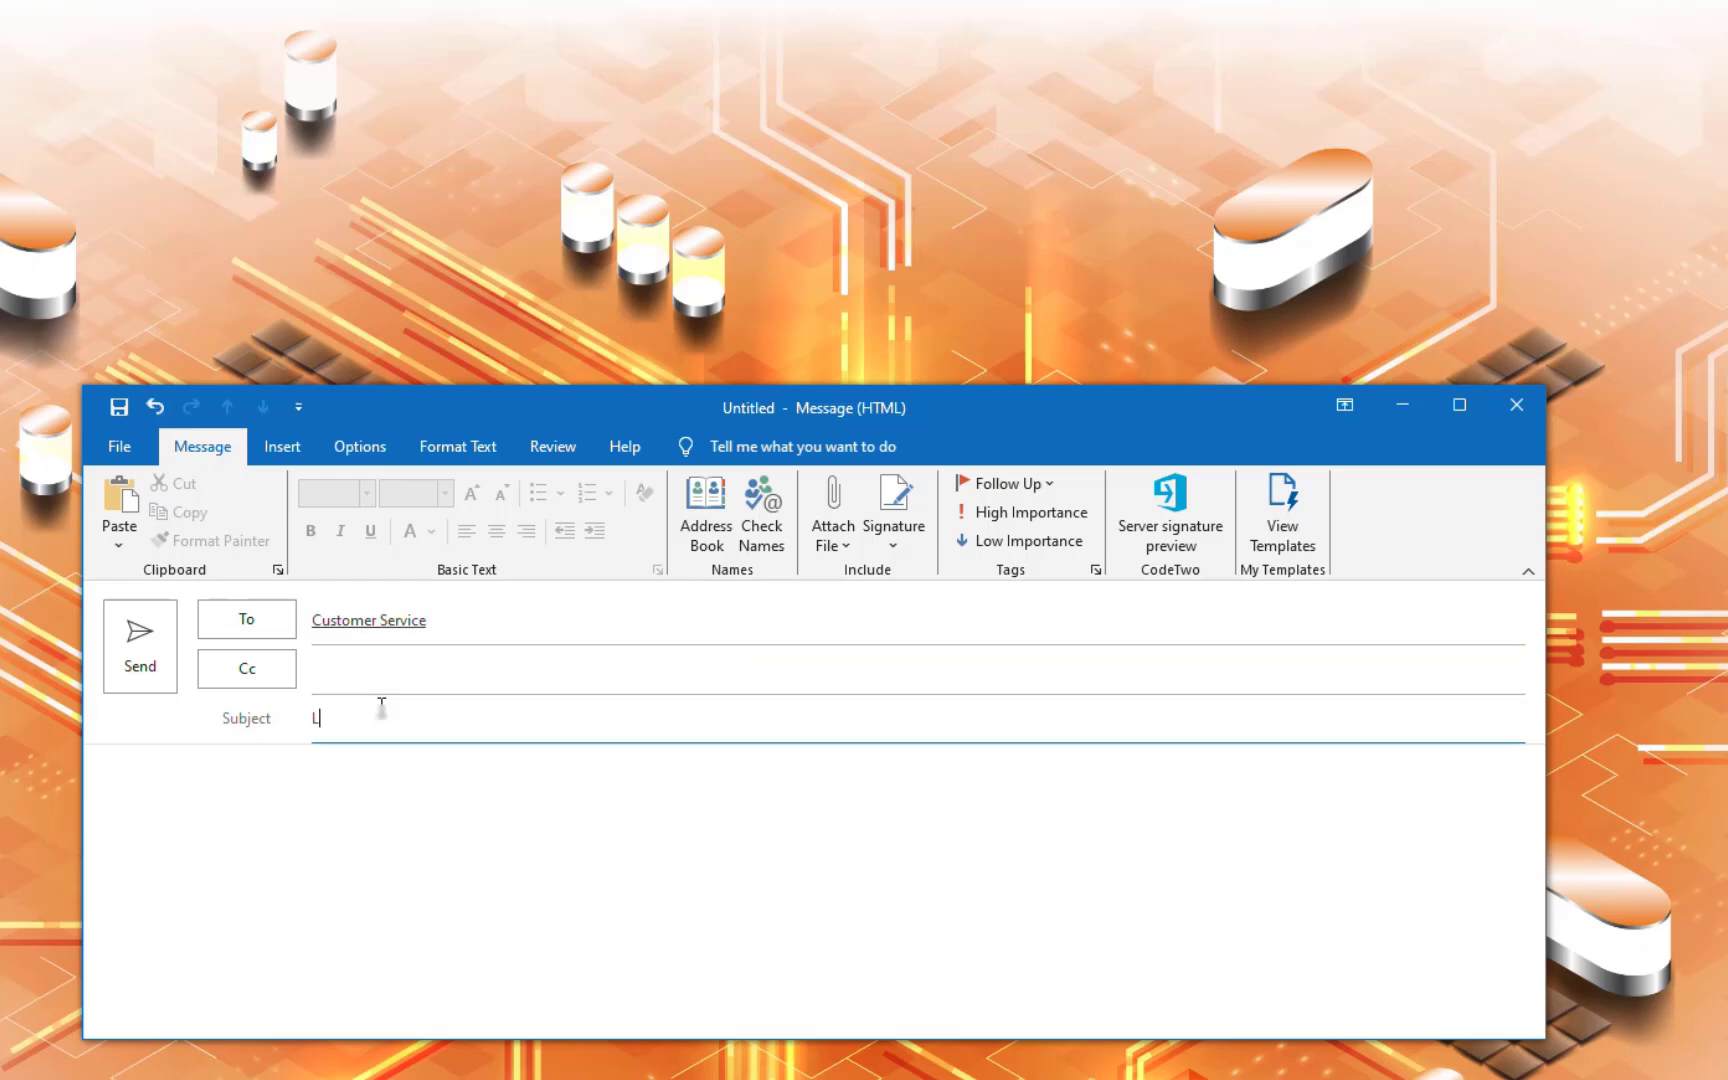
{"action": "type", "text": "icense #"}
{"action": "key", "text": "ctrl+v"}
{"action": "type", "text": "- Upgrade to"}
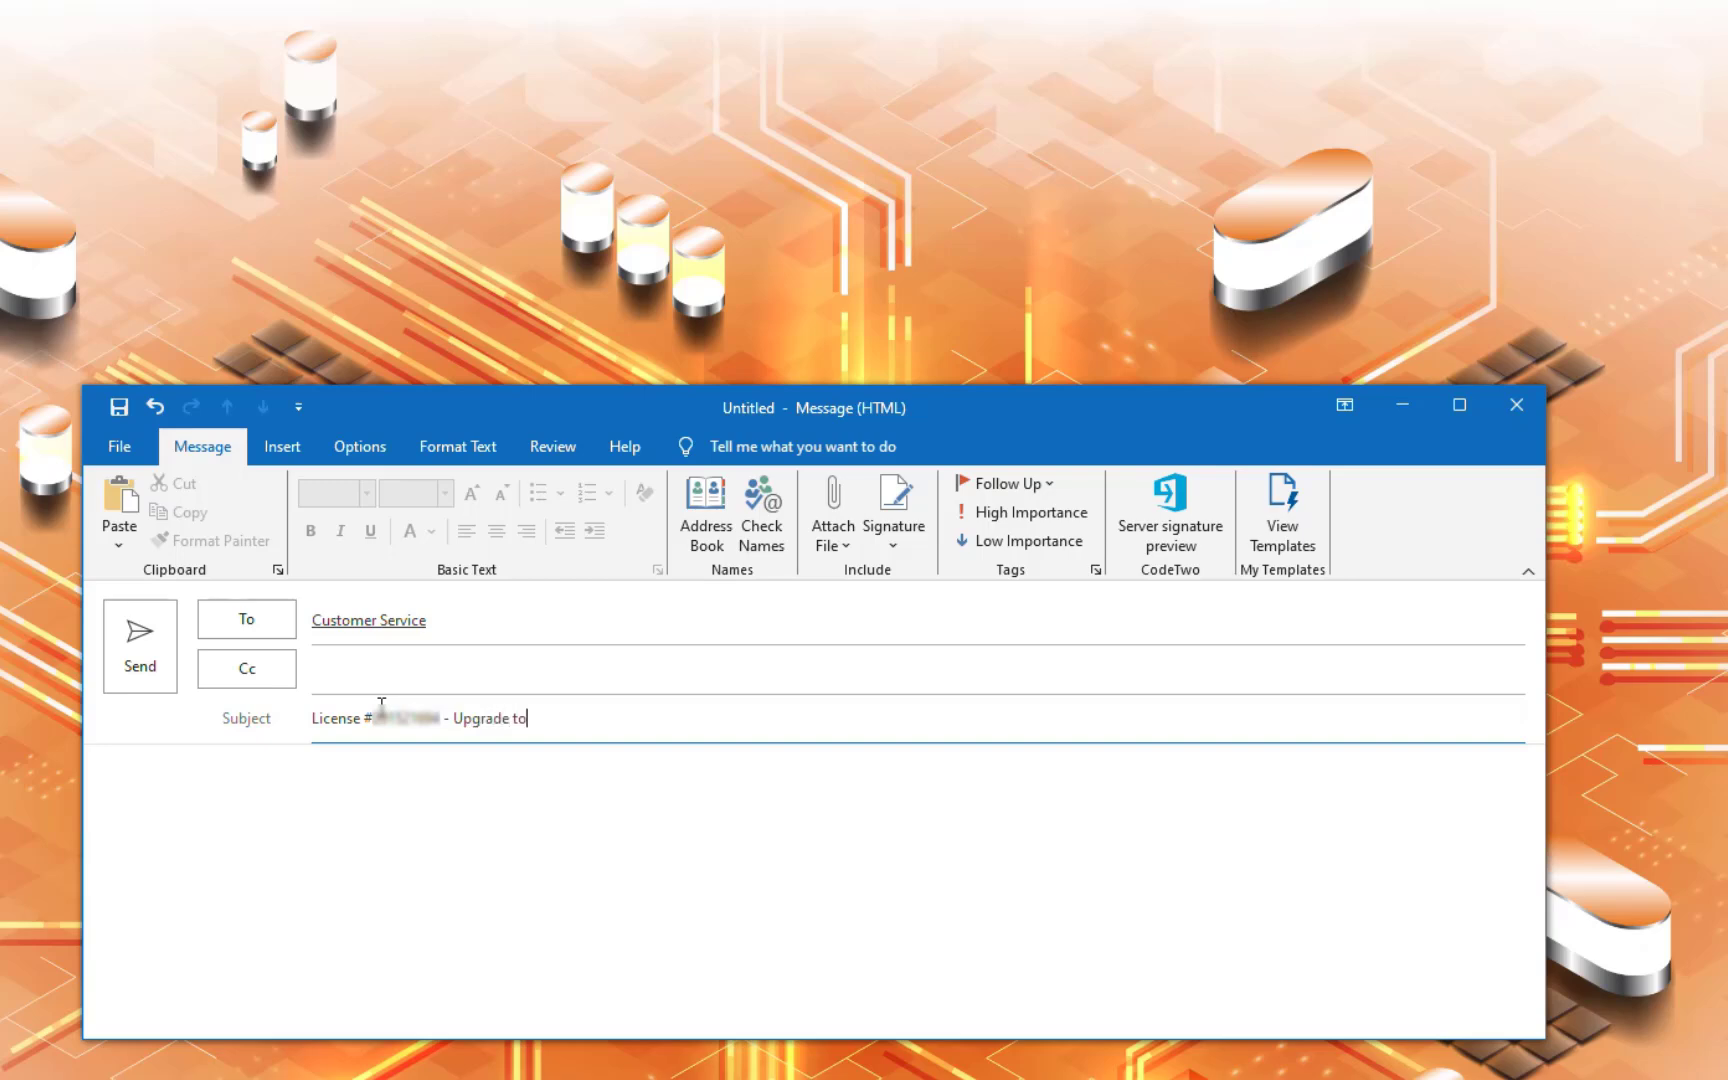
{"action": "type", "text": " V"}
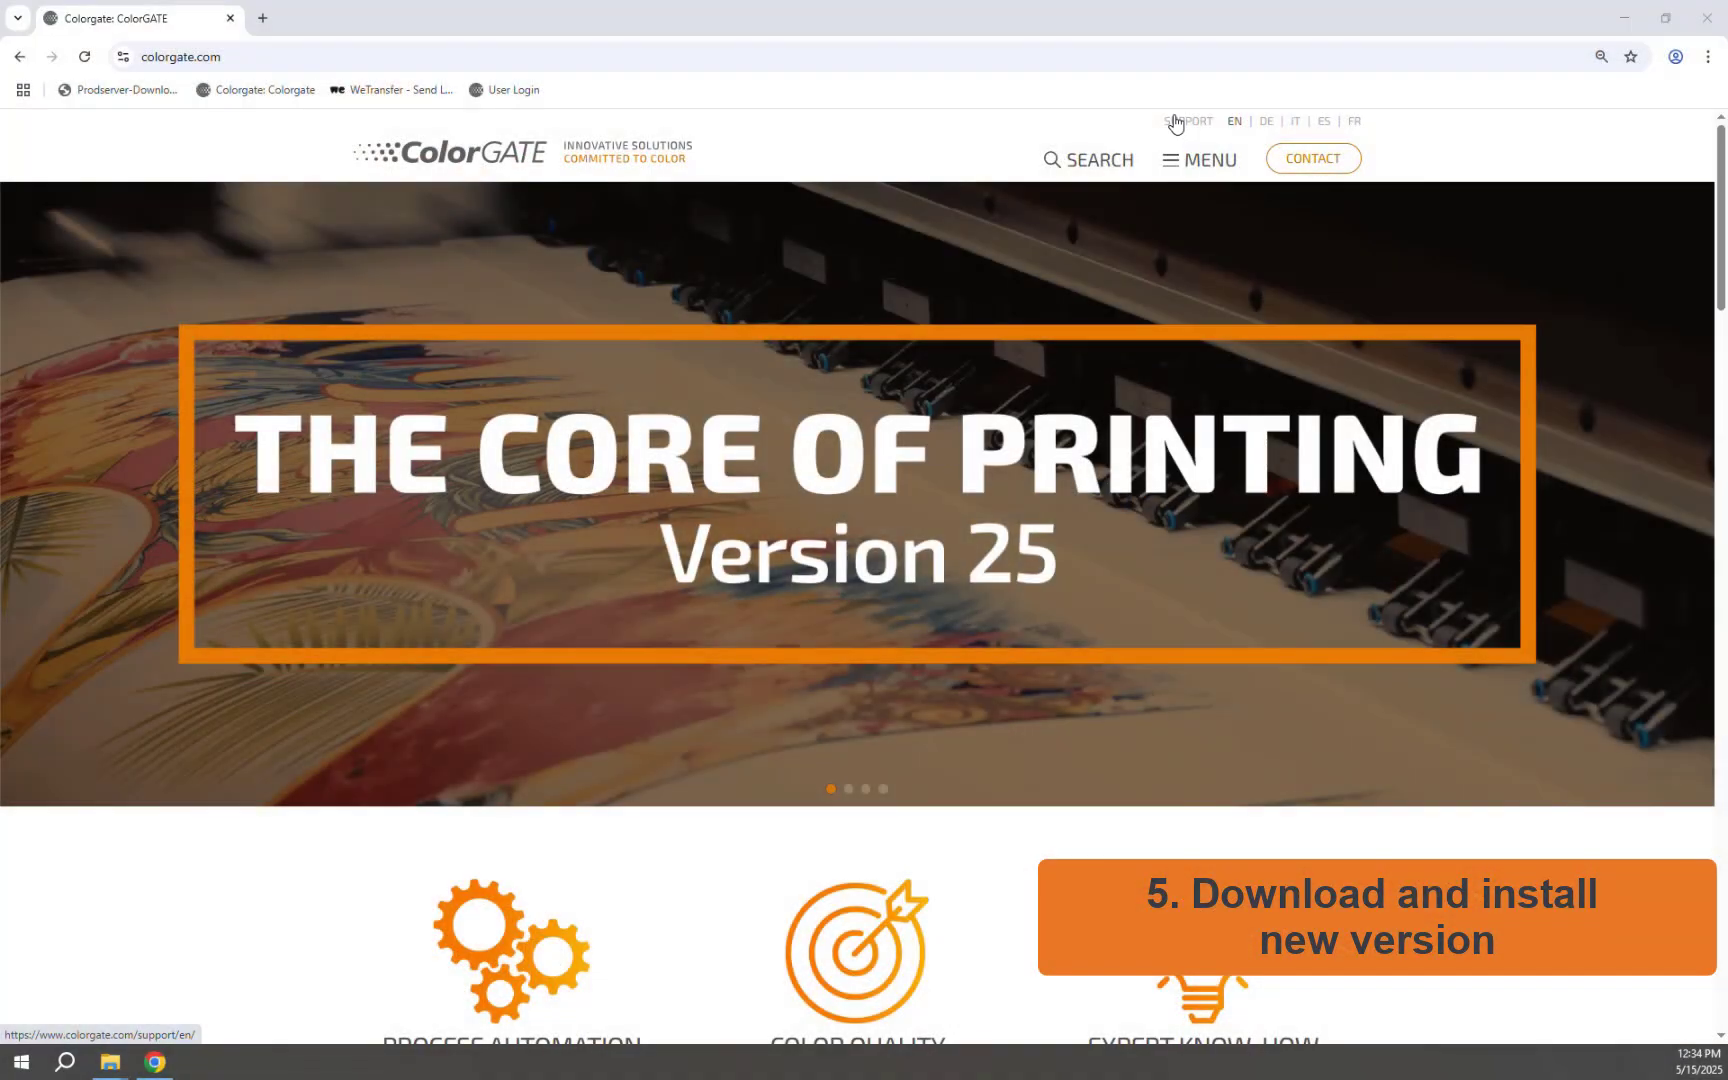
Sign in to the support area using the saved account e-mail and password
{"action": "left_click", "coordinate": [1175, 122]}
{"action": "left_click", "coordinate": [1284, 161]}
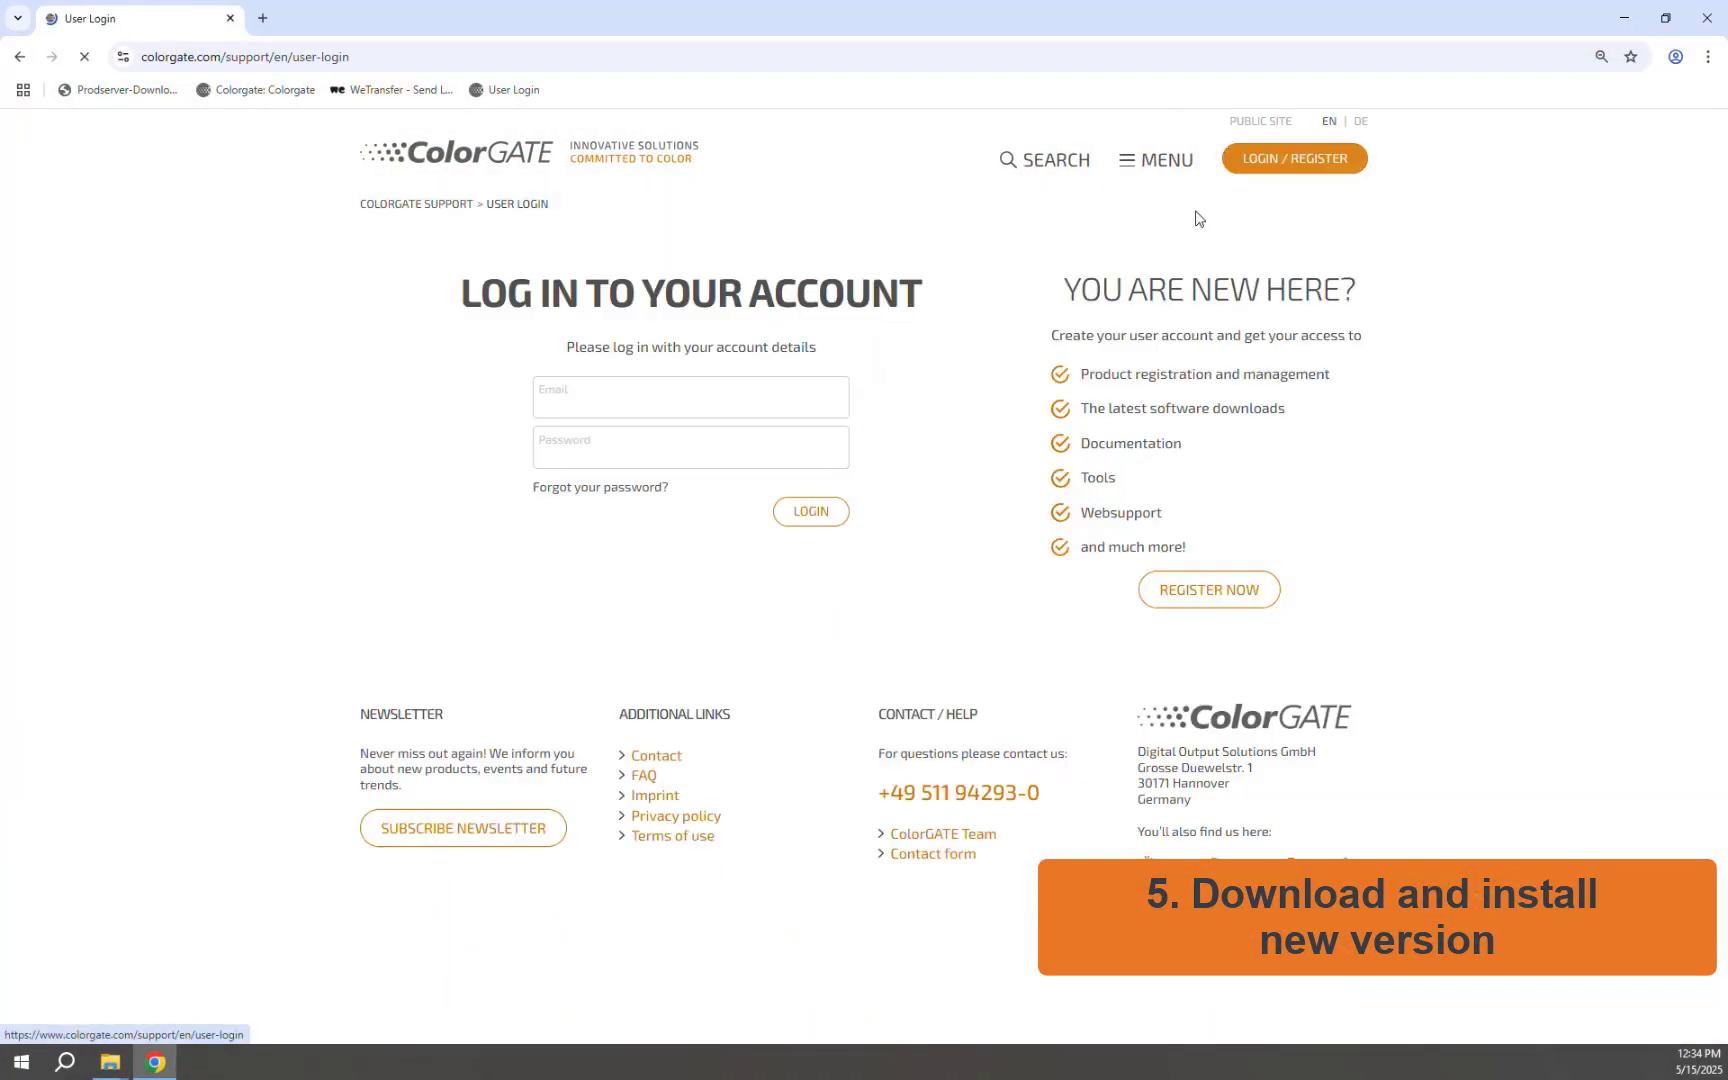
{"action": "left_click", "coordinate": [665, 414]}
{"action": "left_click", "coordinate": [668, 447]}
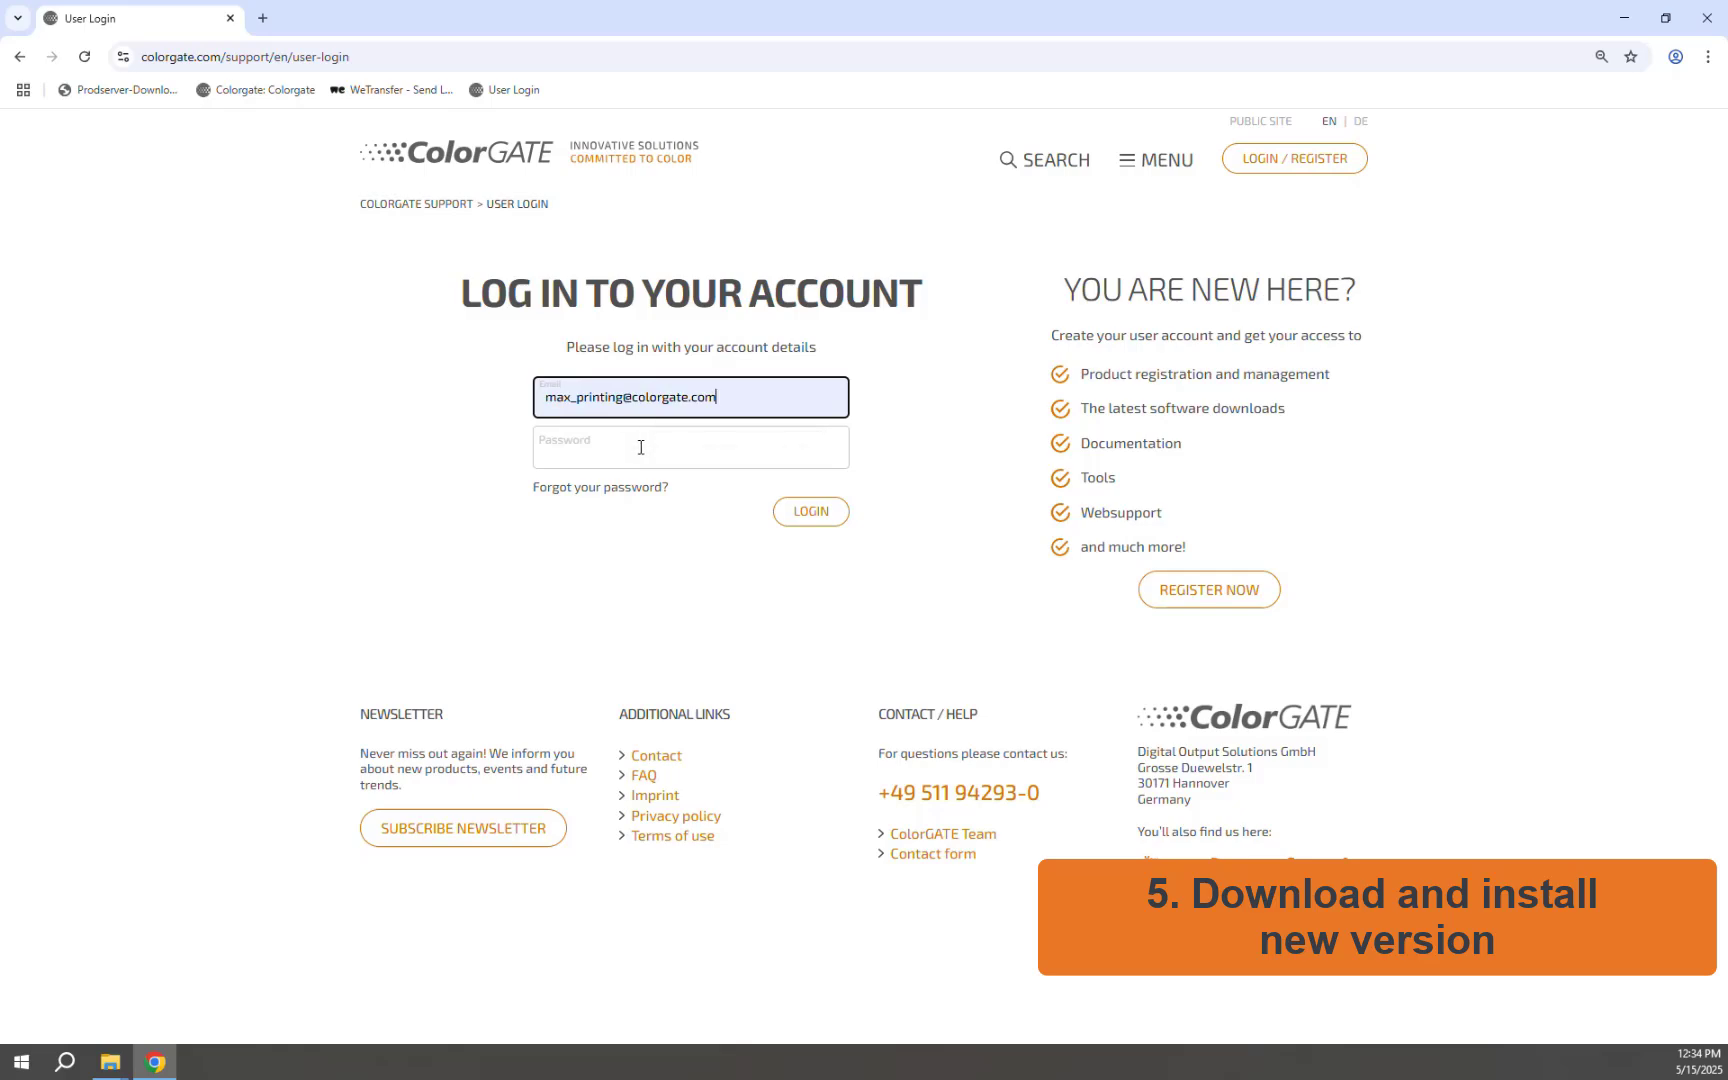
{"action": "left_click", "coordinate": [638, 446]}
{"action": "key", "text": "ctrl+v"}
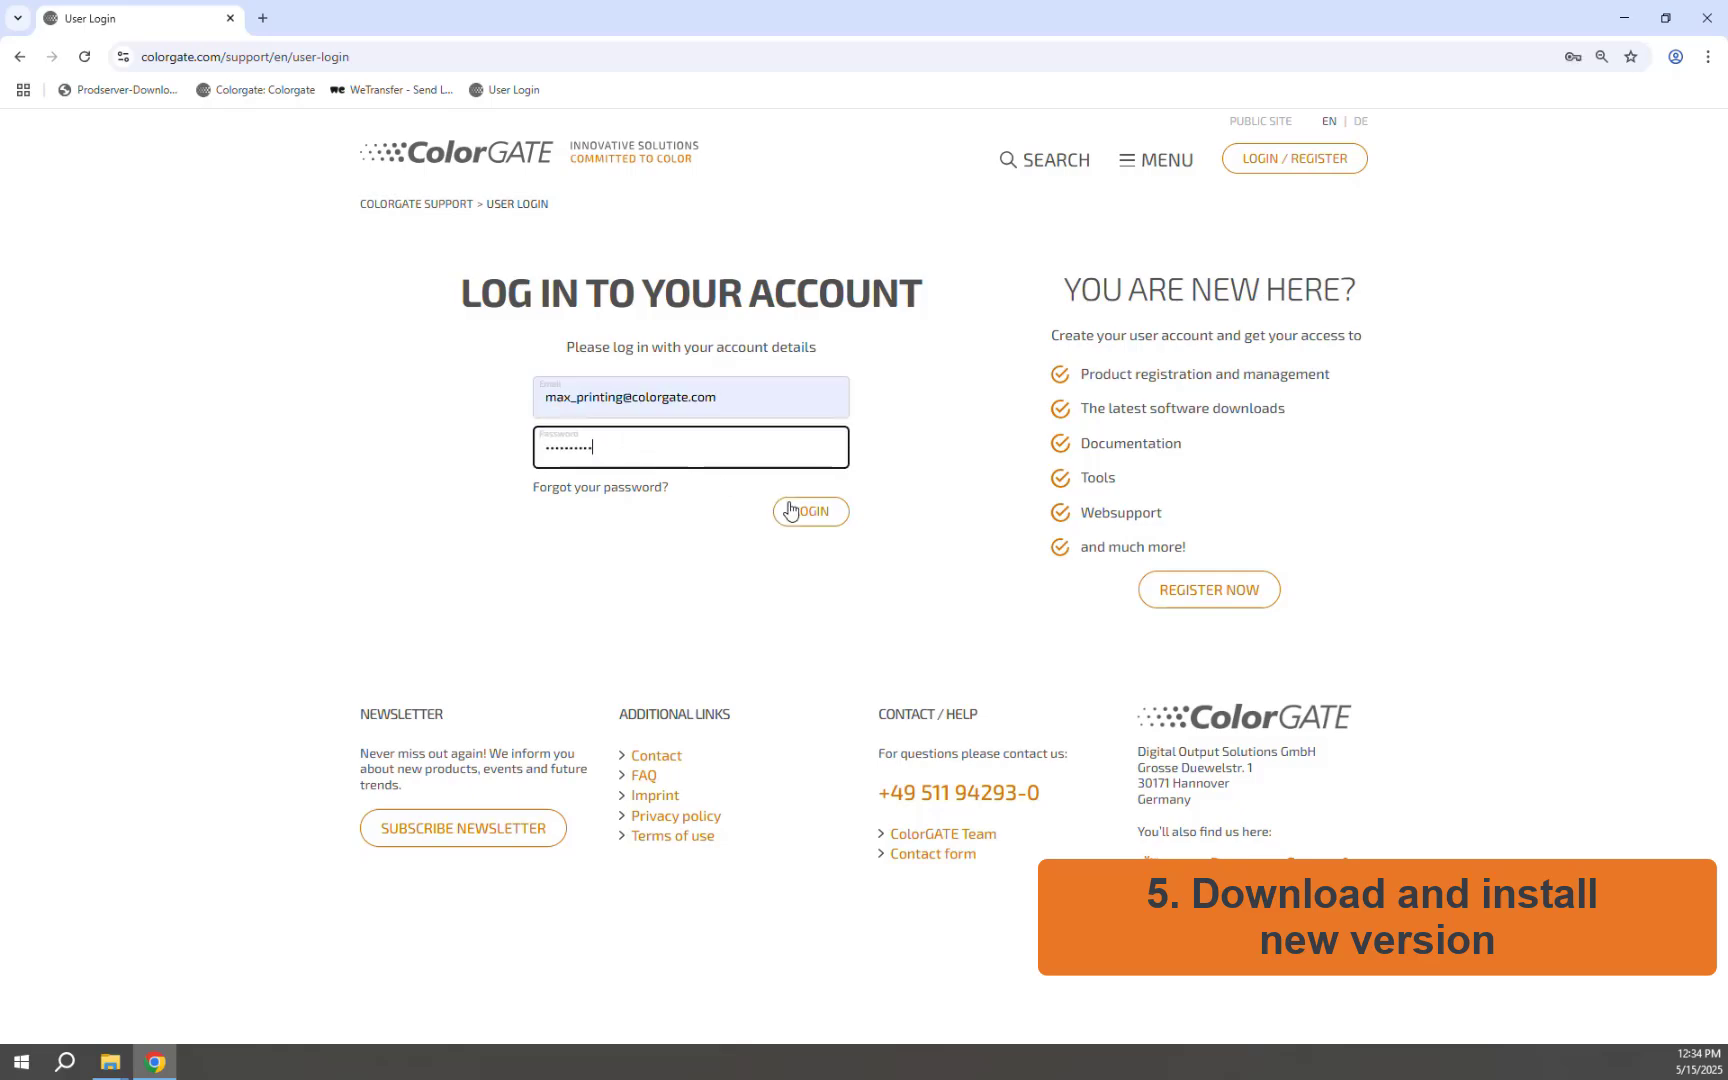
{"action": "left_click", "coordinate": [808, 511]}
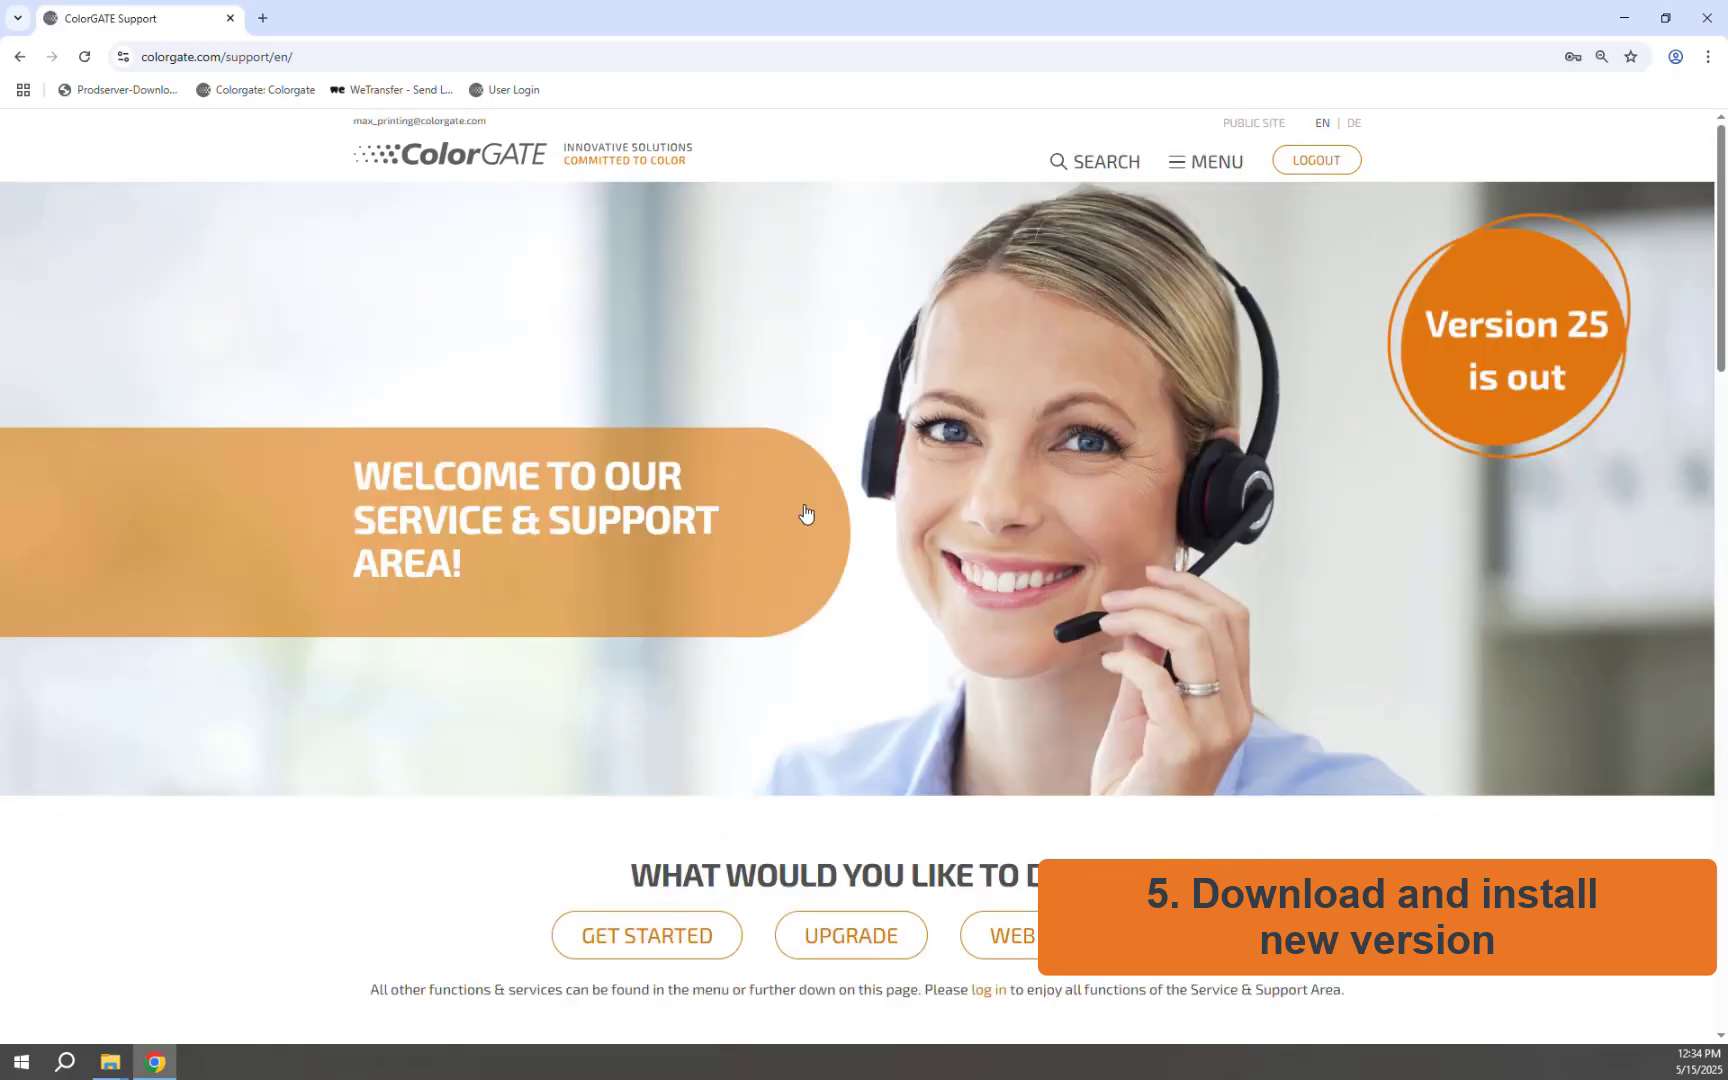
In the Download Area, filter to Productionserver and download PS25SetupV25.00.18048.exe
{"action": "scroll", "coordinate": [805, 510], "scroll_direction": "down", "scroll_amount": 5}
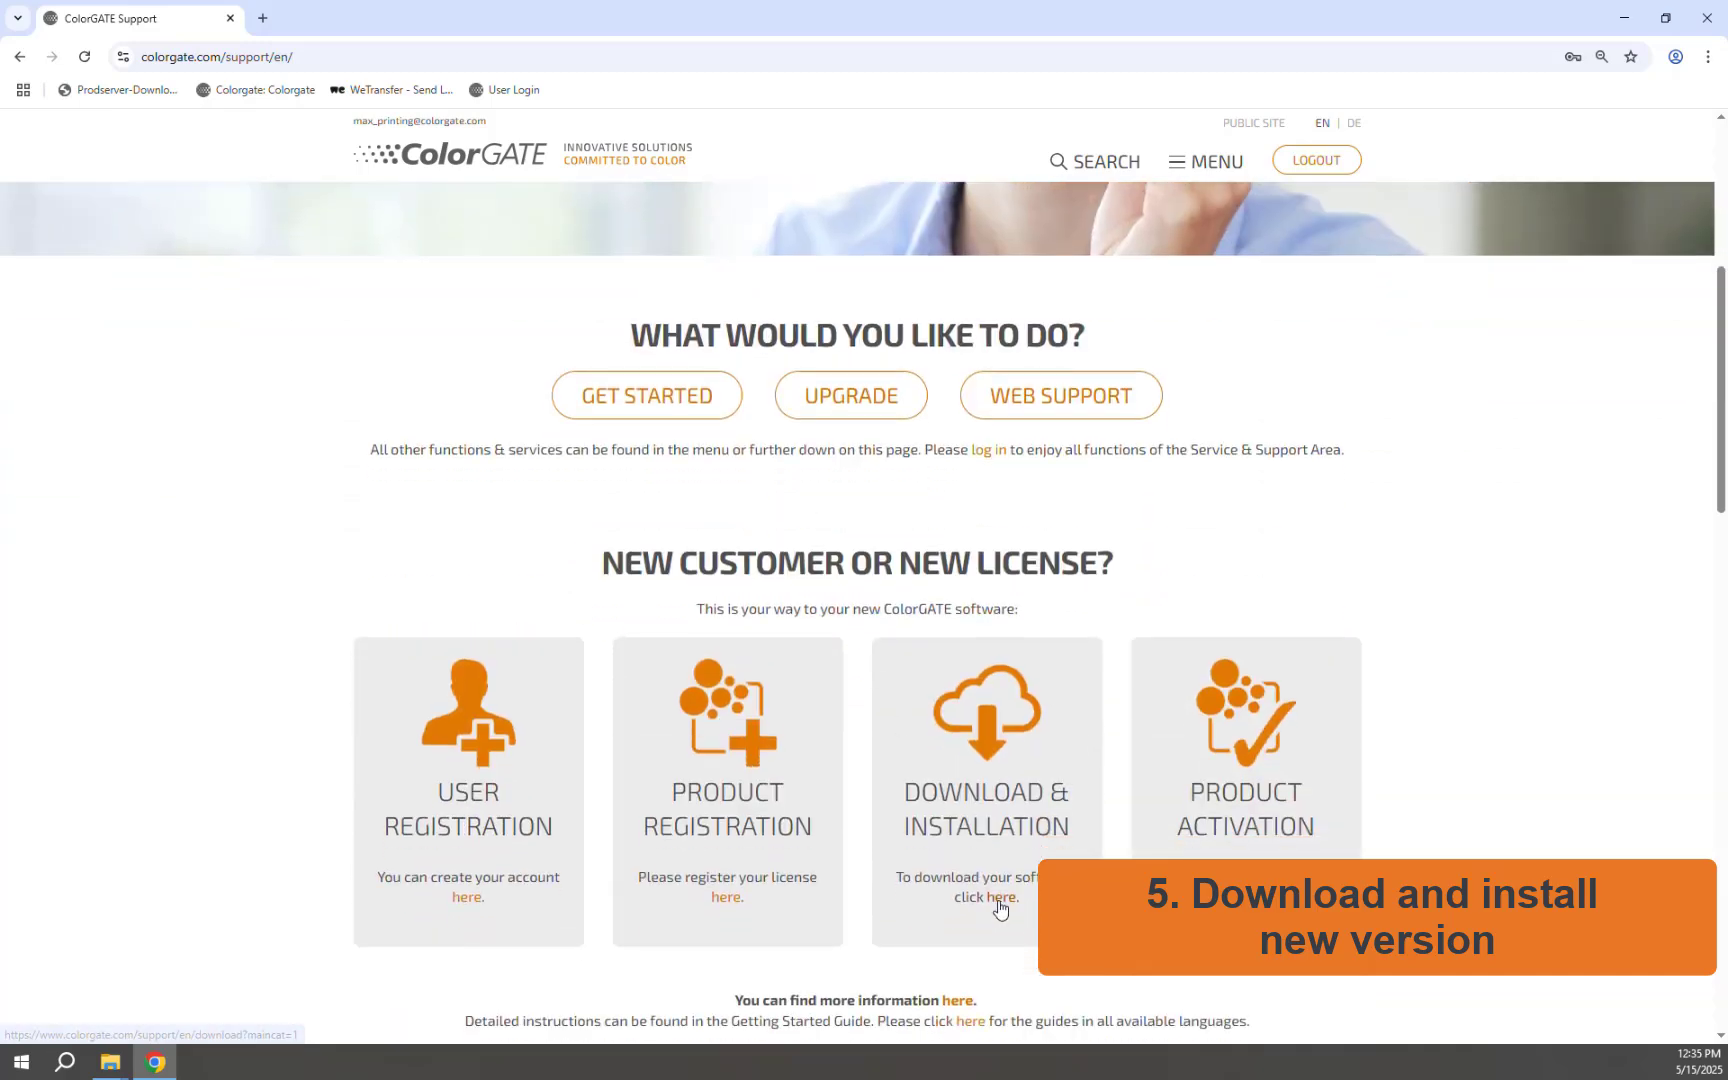
{"action": "left_click", "coordinate": [998, 900]}
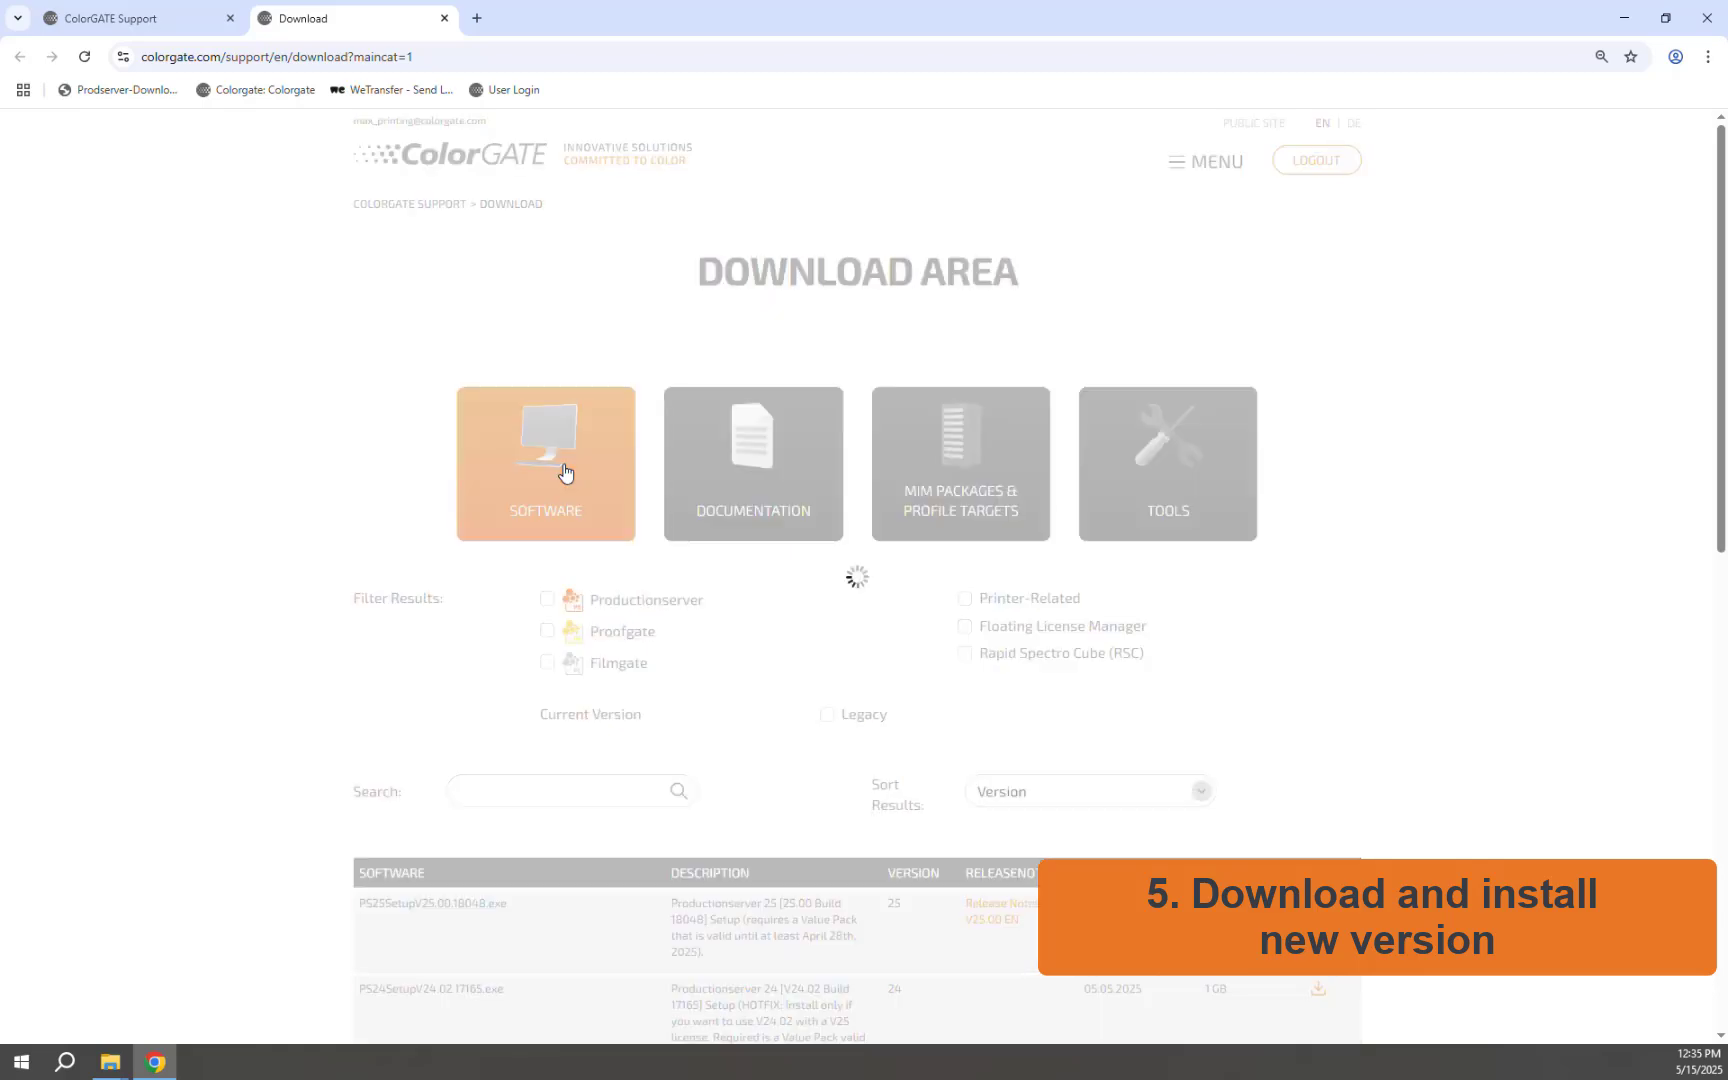
{"action": "scroll", "coordinate": [565, 472], "scroll_direction": "down", "scroll_amount": 1}
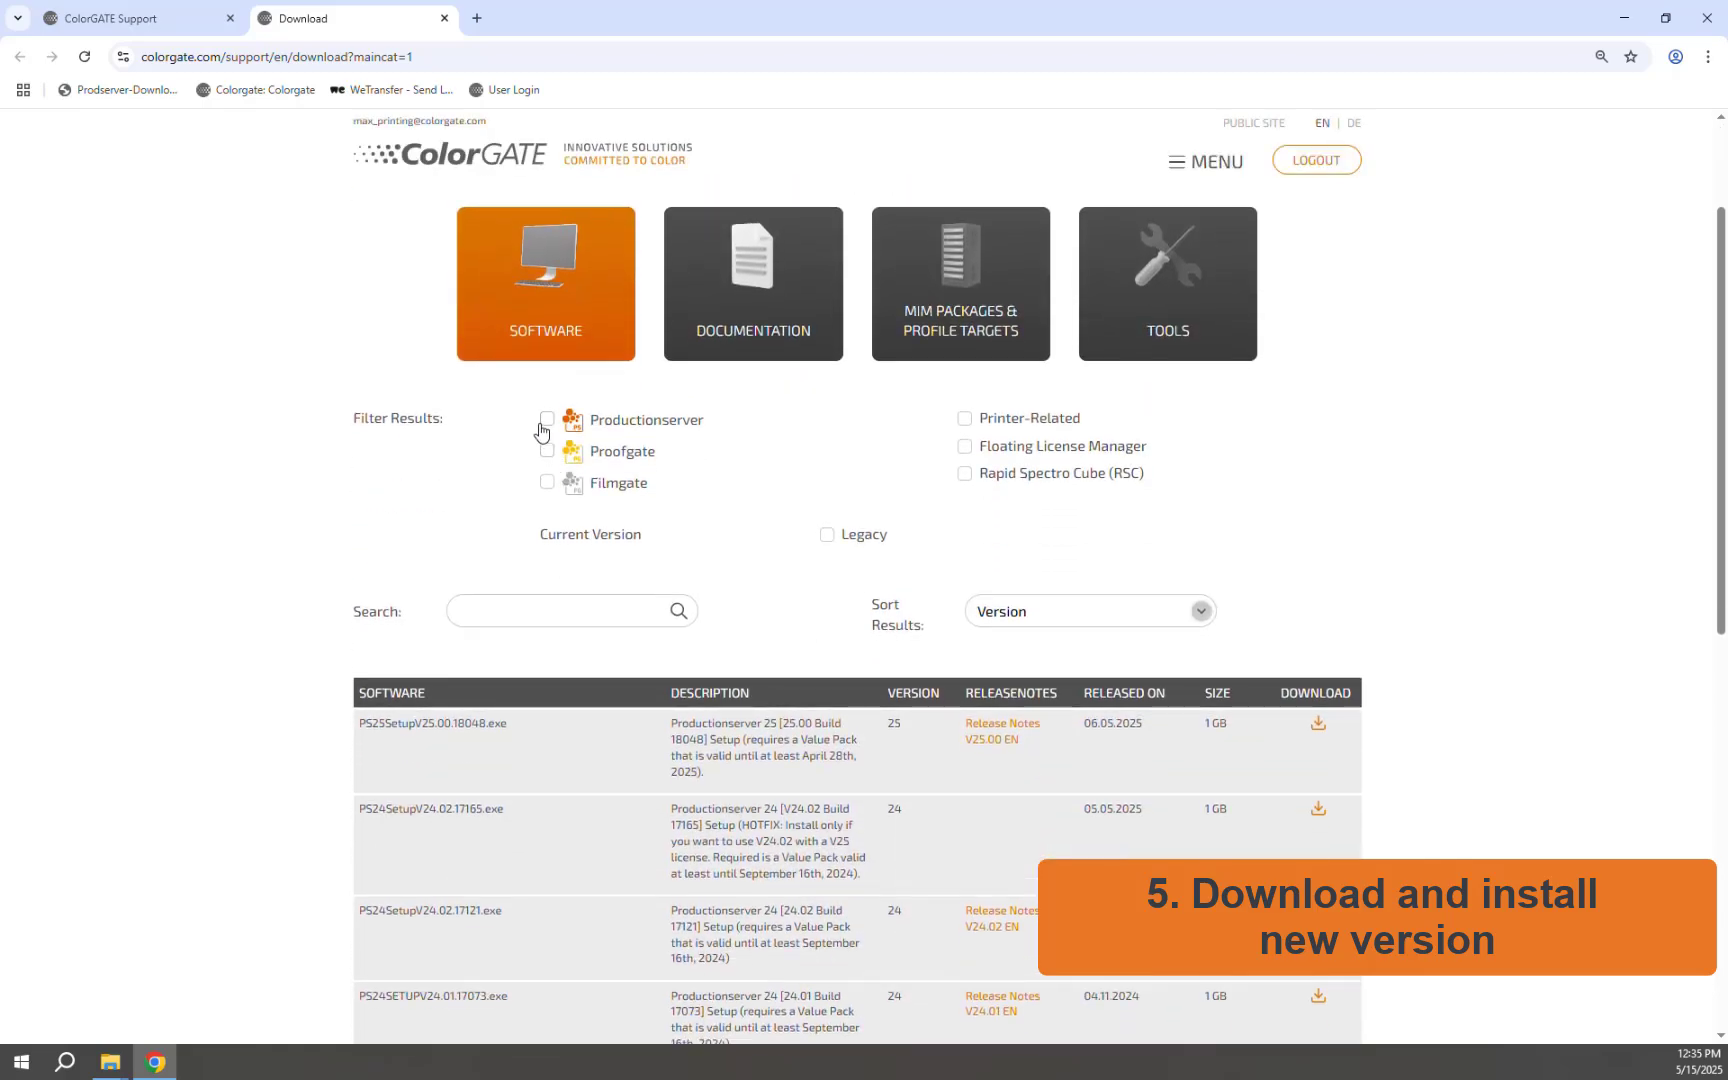
{"action": "left_click", "coordinate": [547, 420]}
{"action": "scroll", "coordinate": [547, 424], "scroll_direction": "down", "scroll_amount": 1}
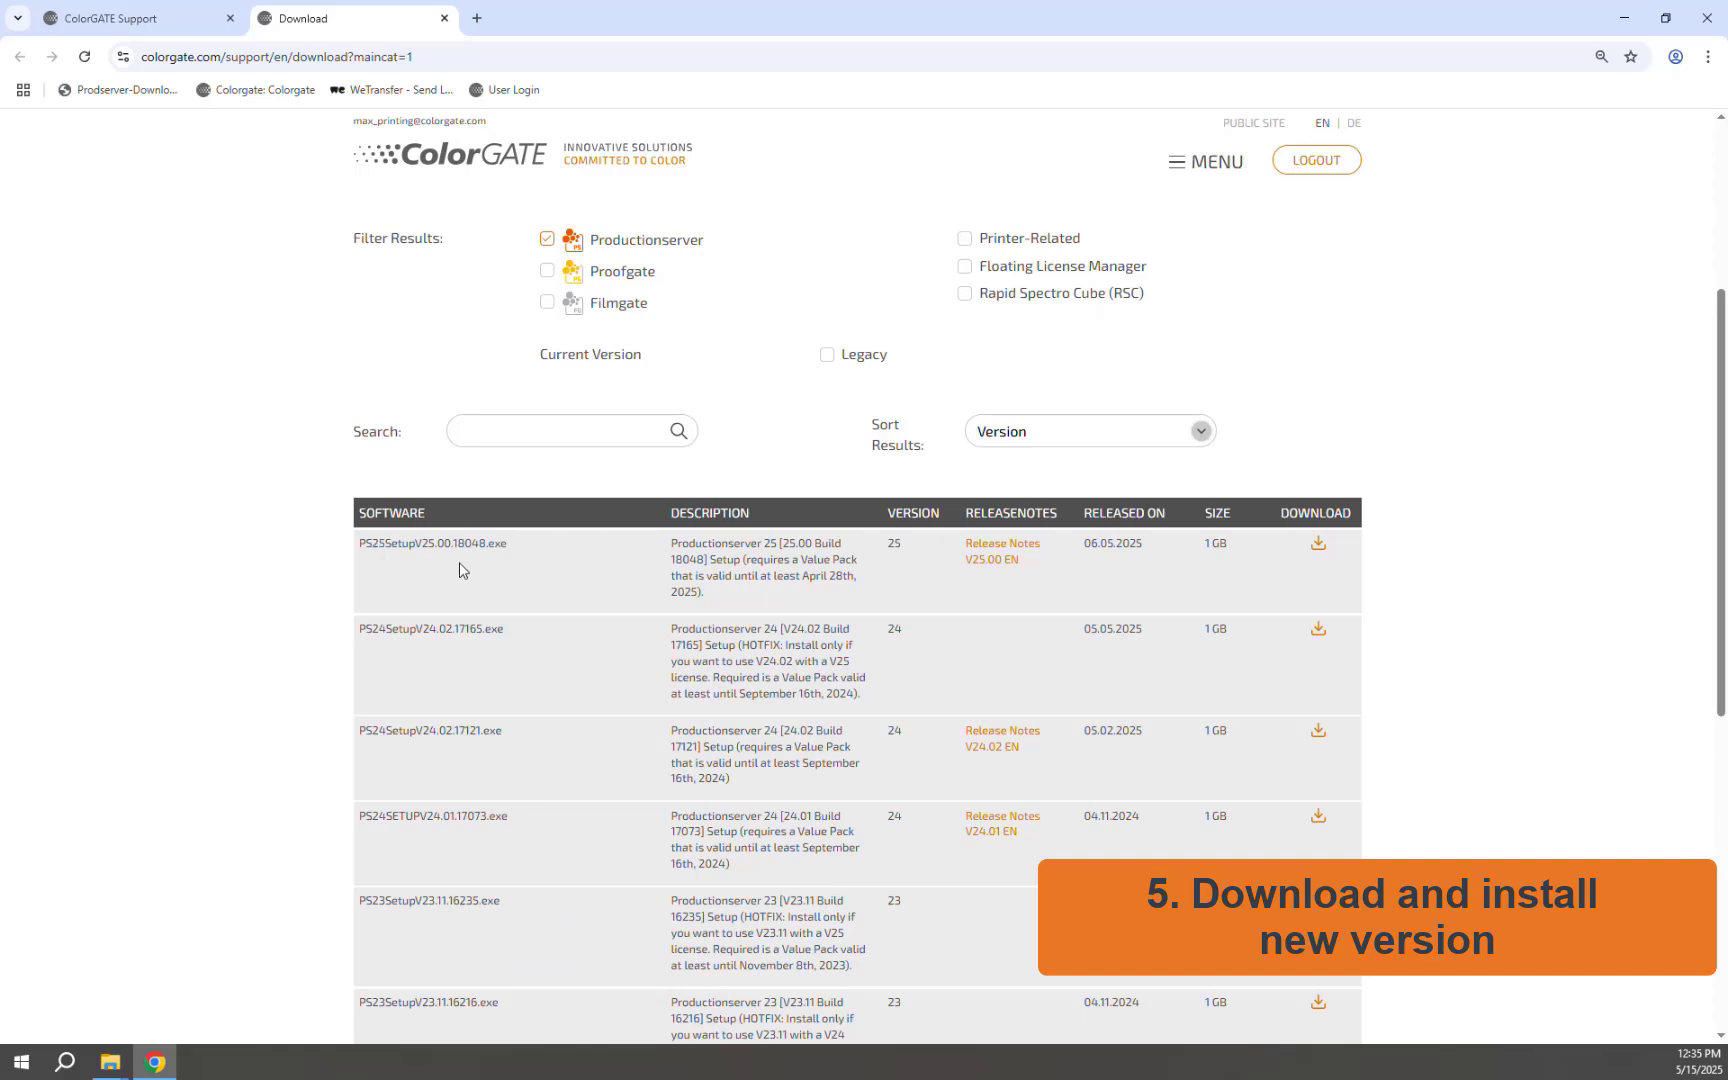
{"action": "left_click", "coordinate": [1318, 547]}
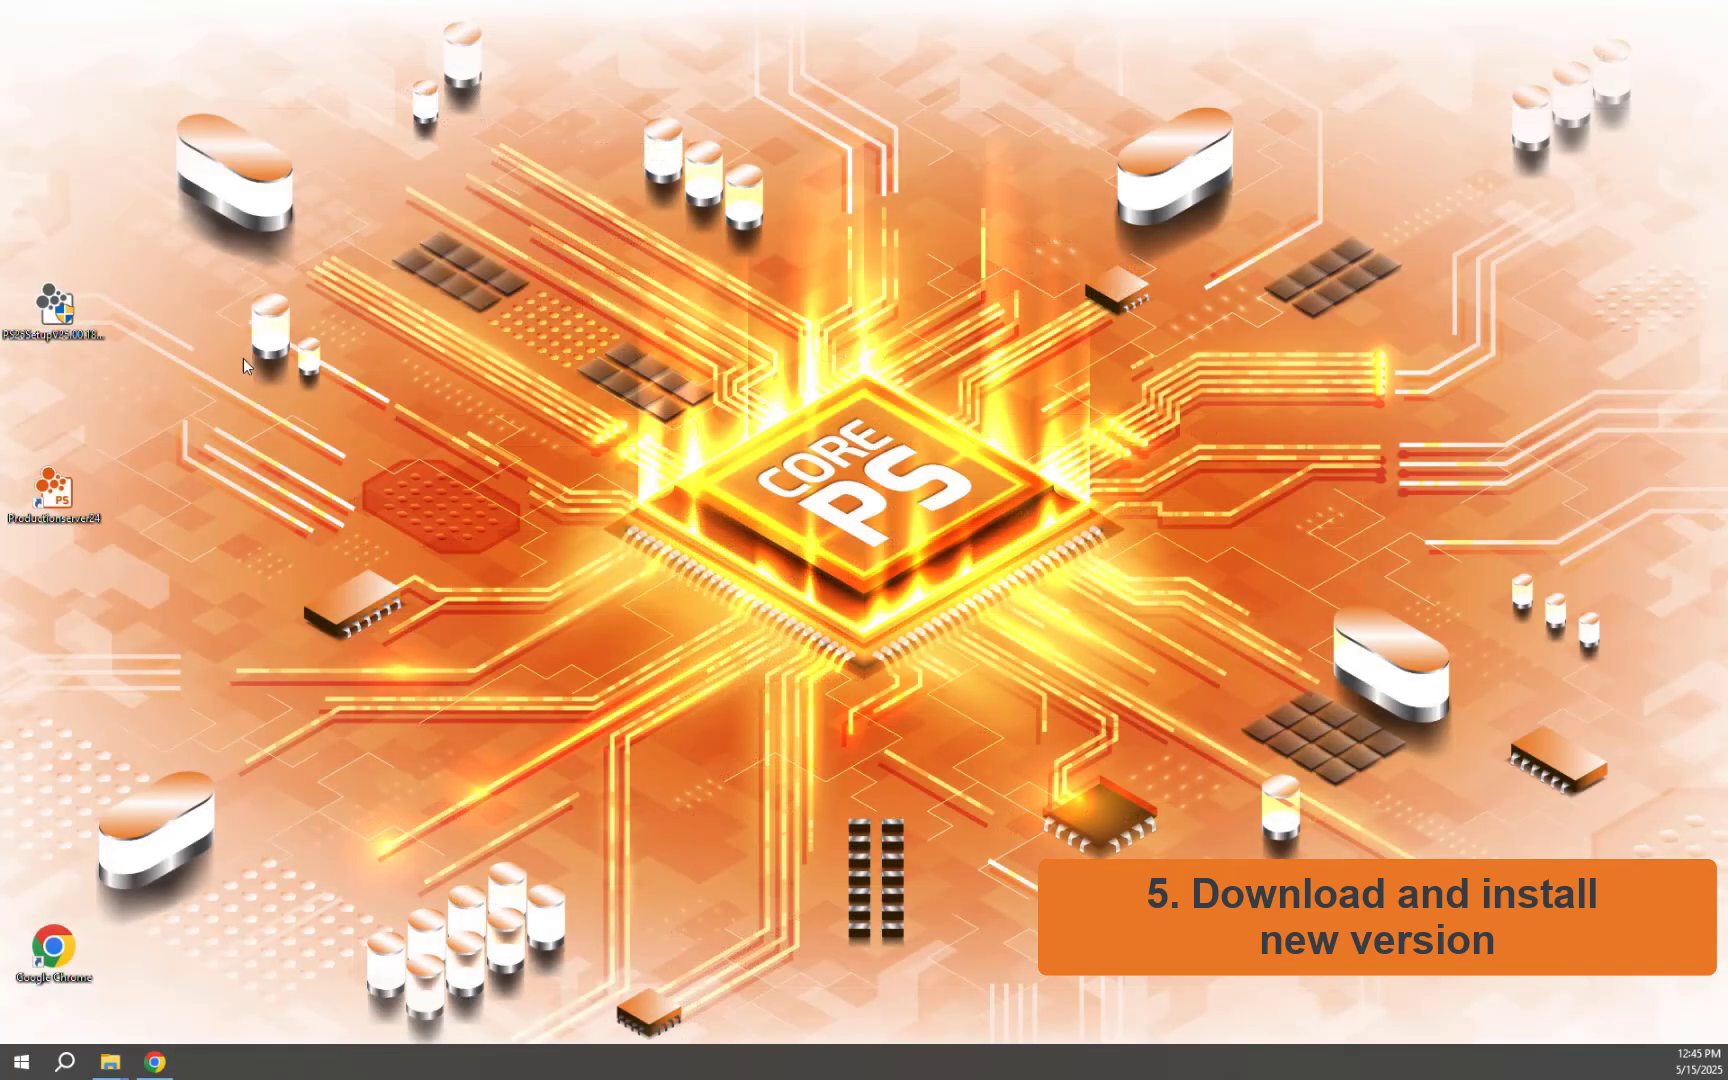
Run the PS25 setup as administrator in English, with USB key license, Complete setup, and default folder
{"action": "right_click", "coordinate": [47, 306]}
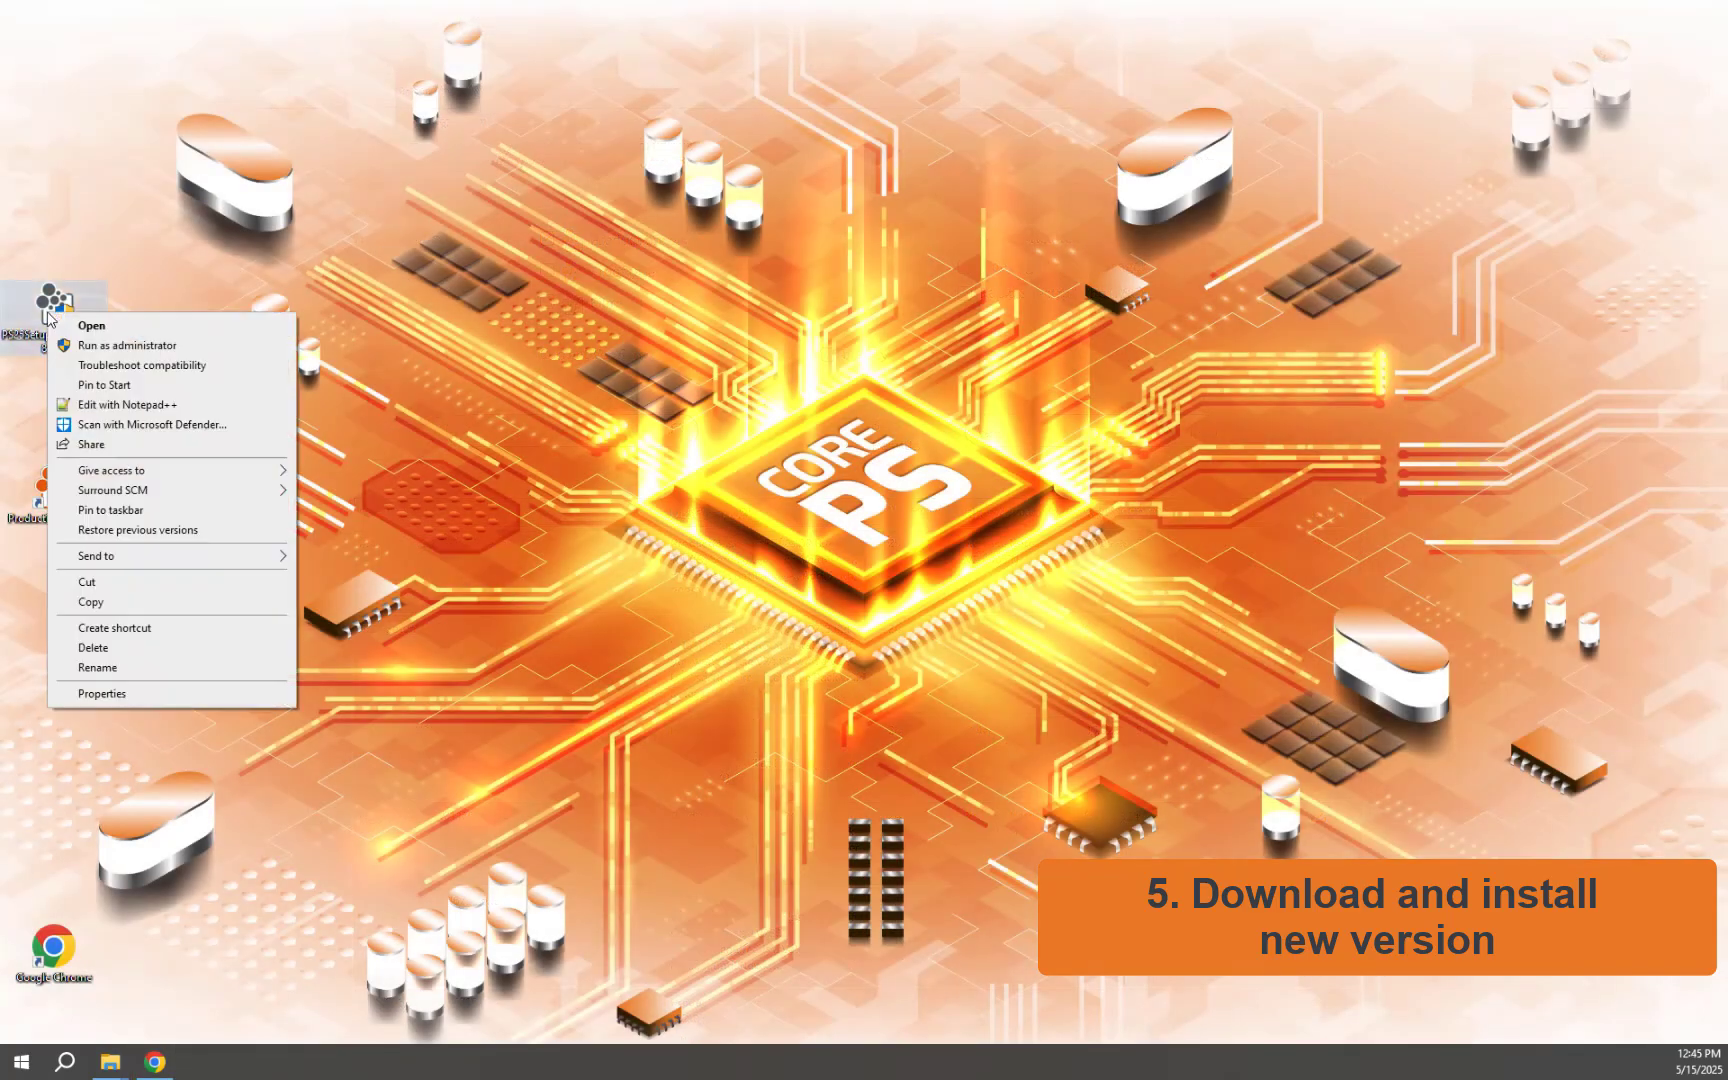
{"action": "left_click", "coordinate": [103, 348]}
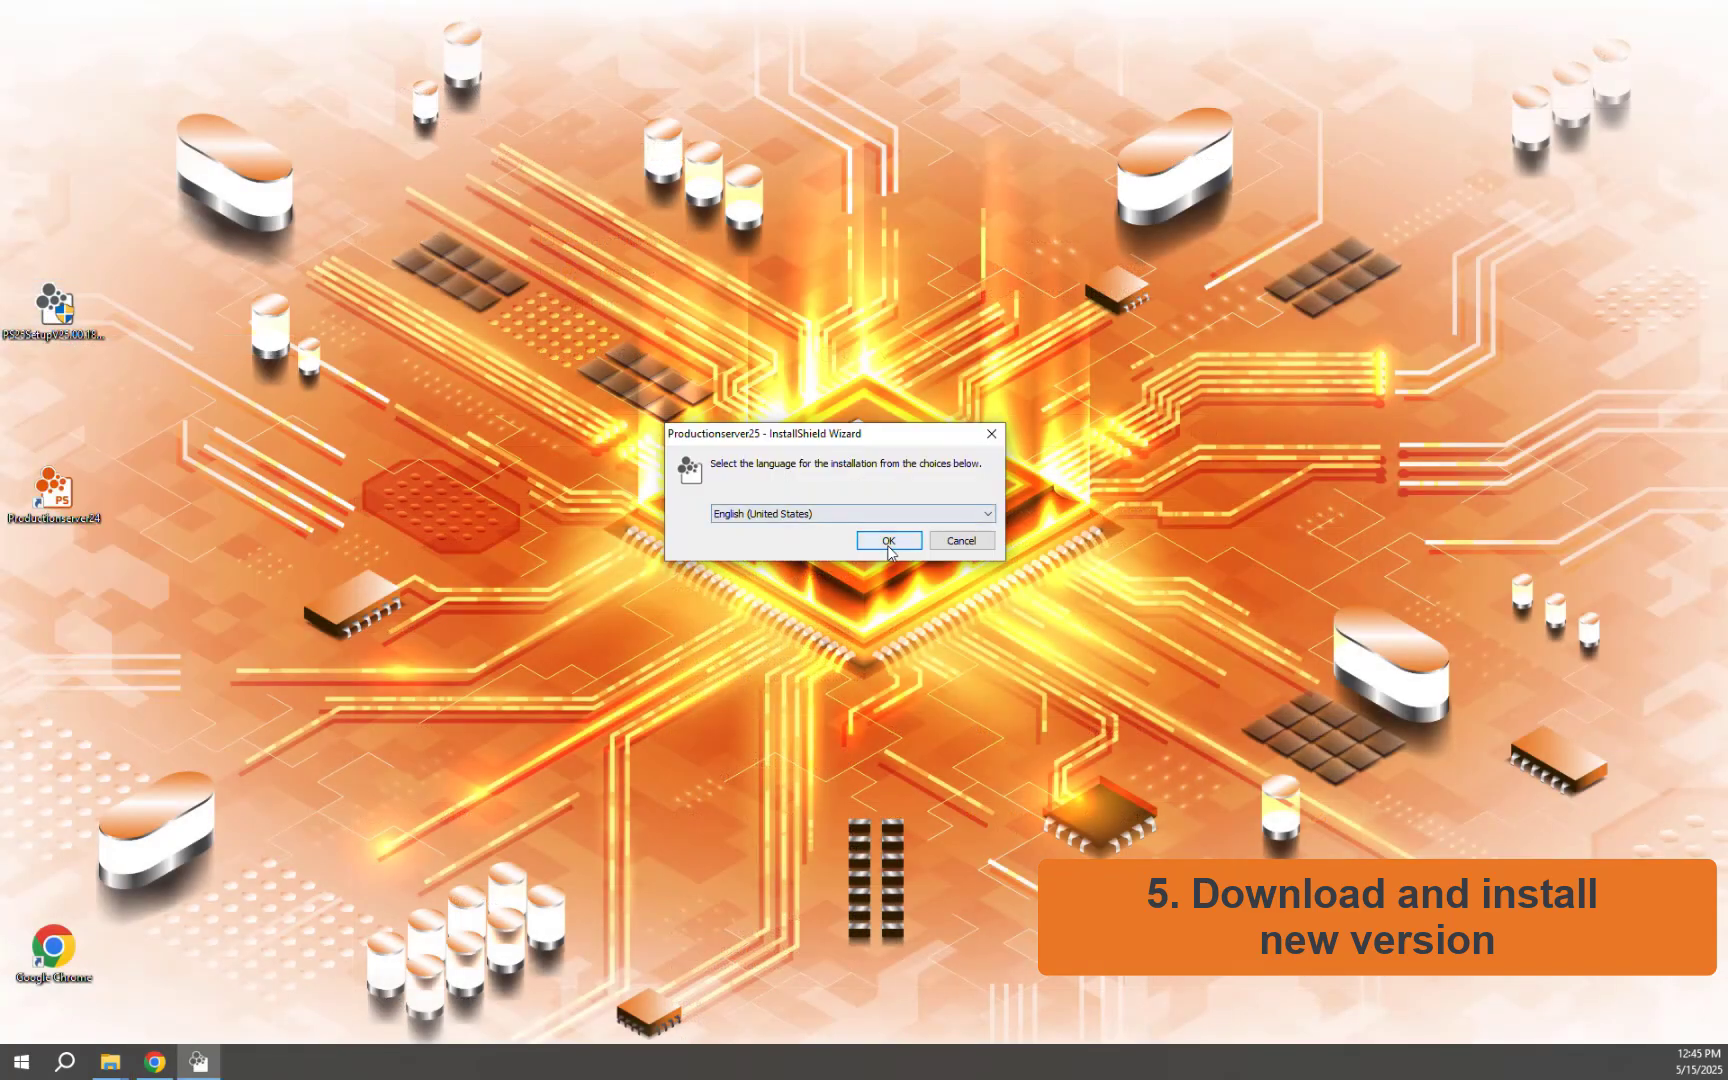
{"action": "left_click", "coordinate": [887, 545]}
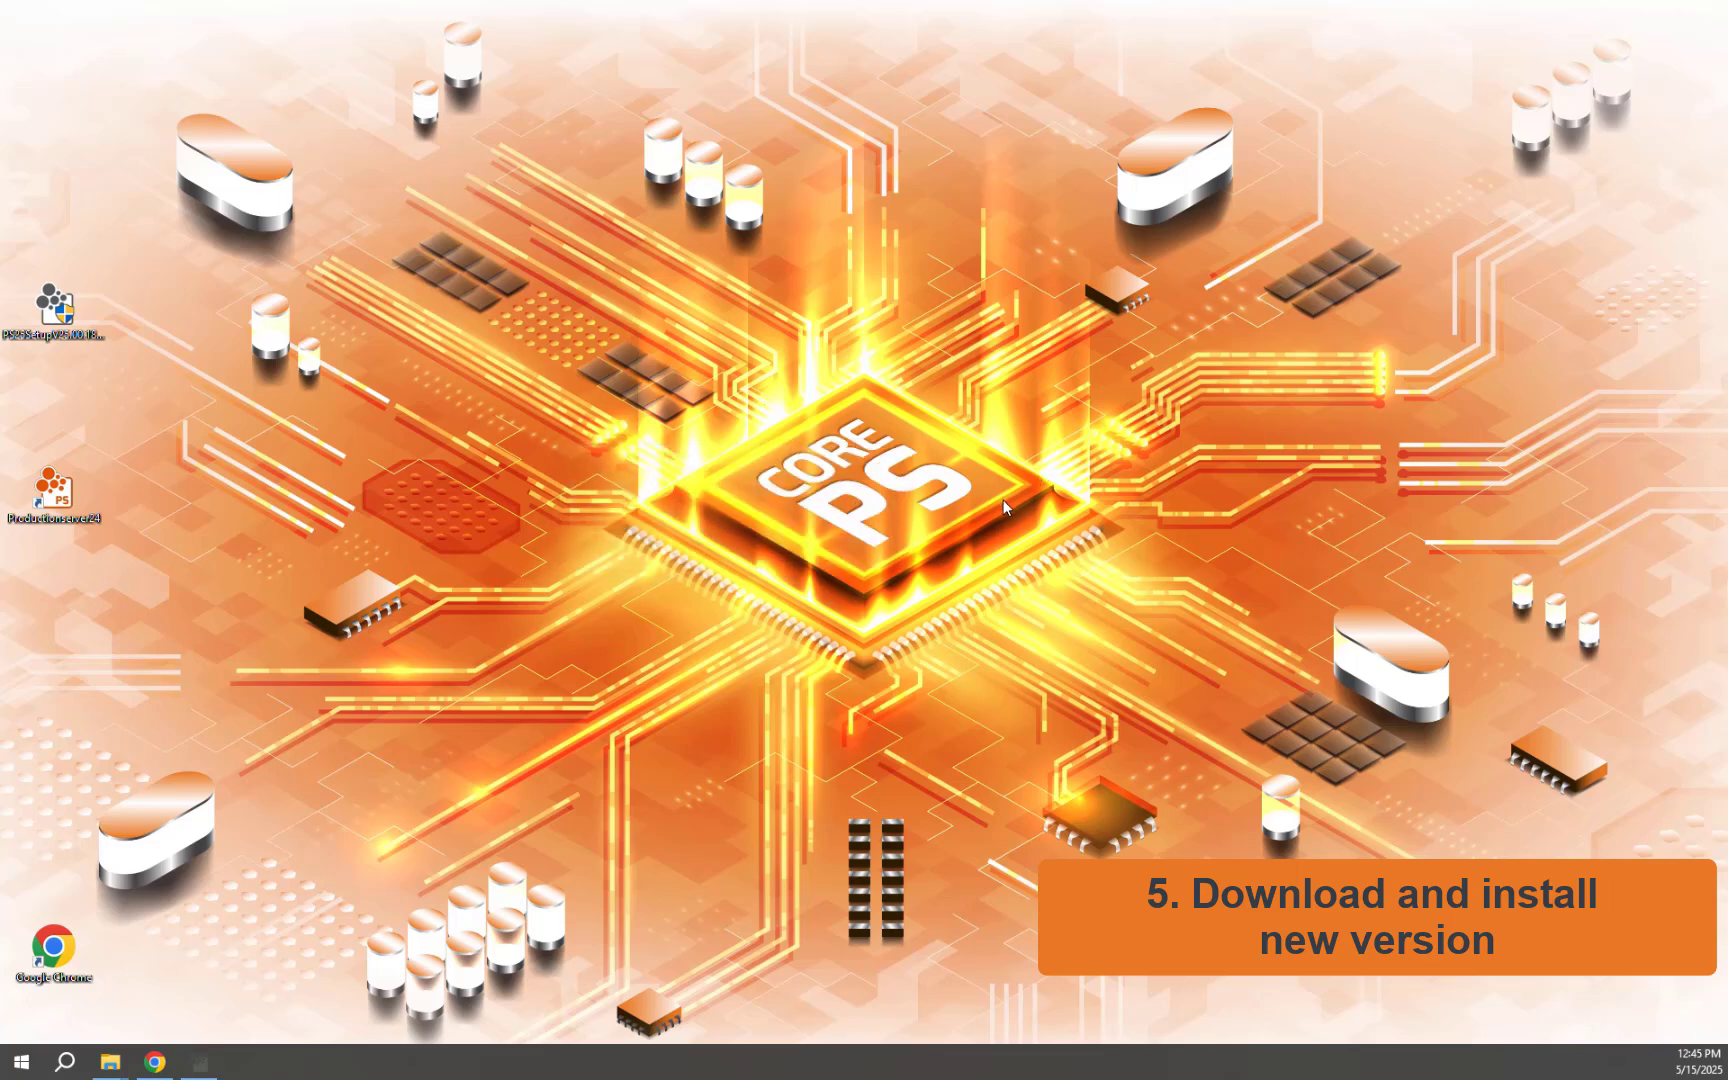
{"action": "left_click", "coordinate": [874, 706]}
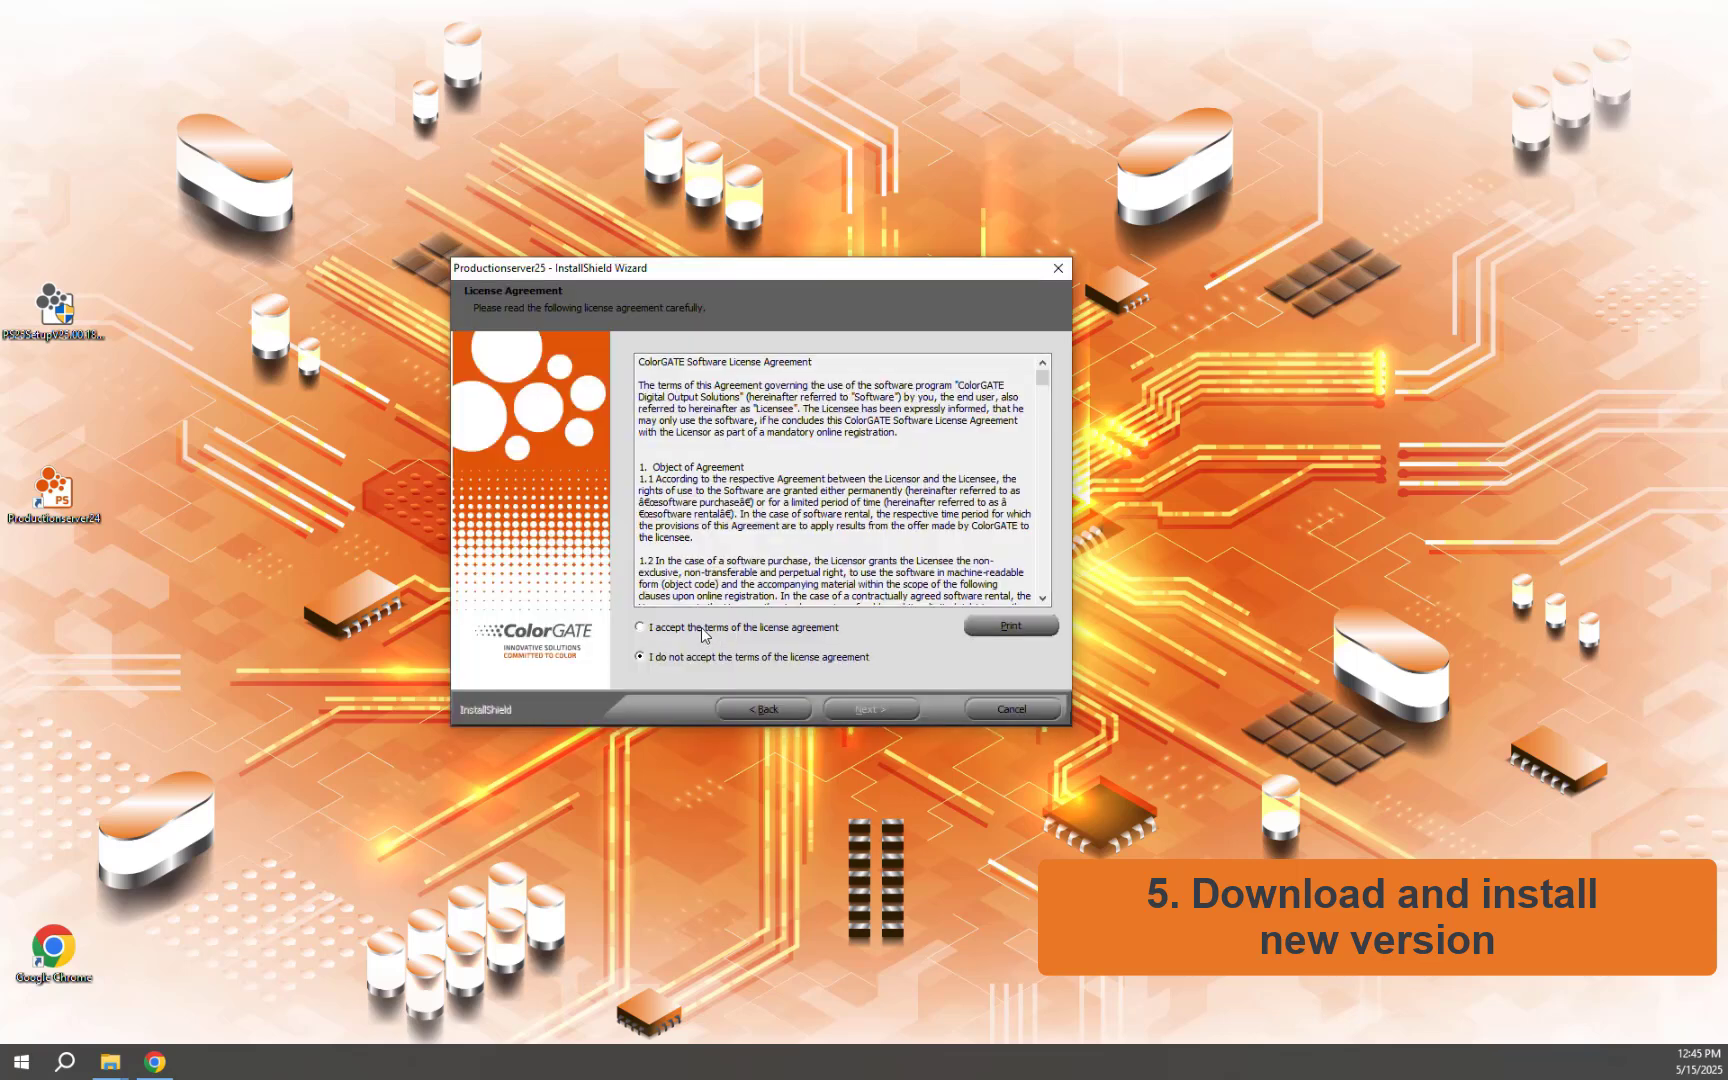
{"action": "left_click", "coordinate": [868, 709]}
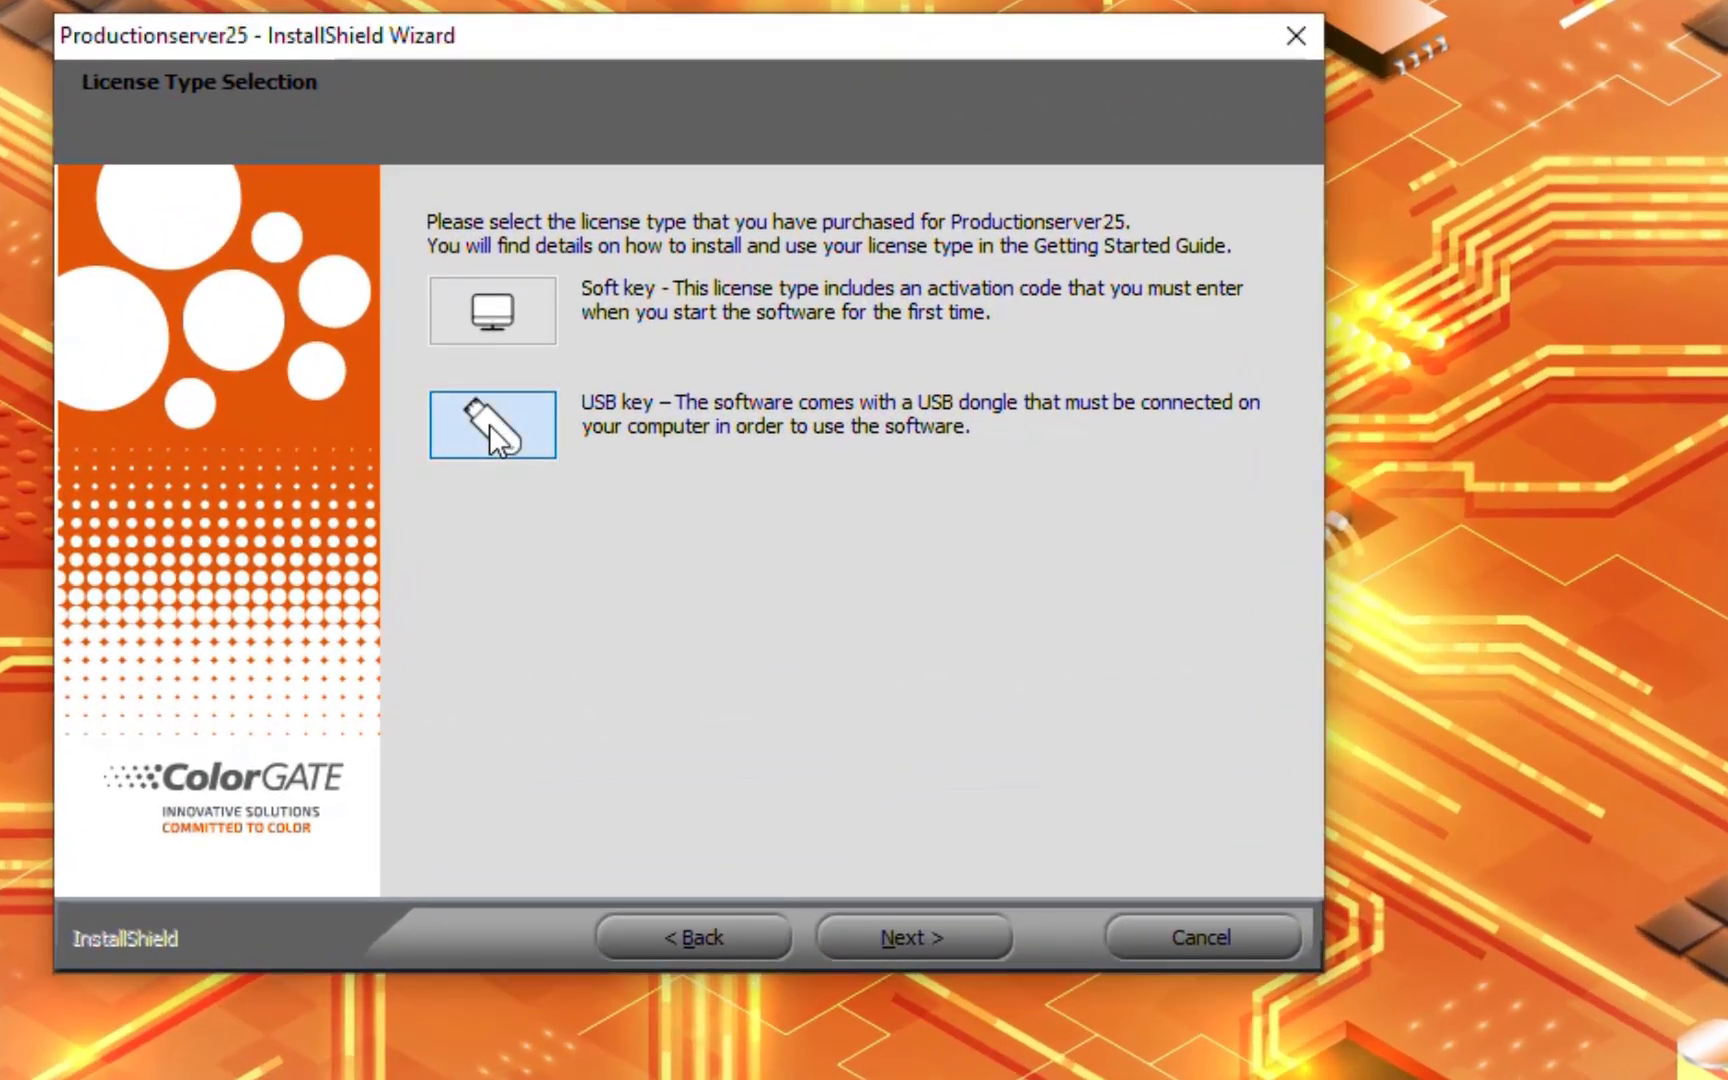
{"action": "left_click", "coordinate": [489, 424]}
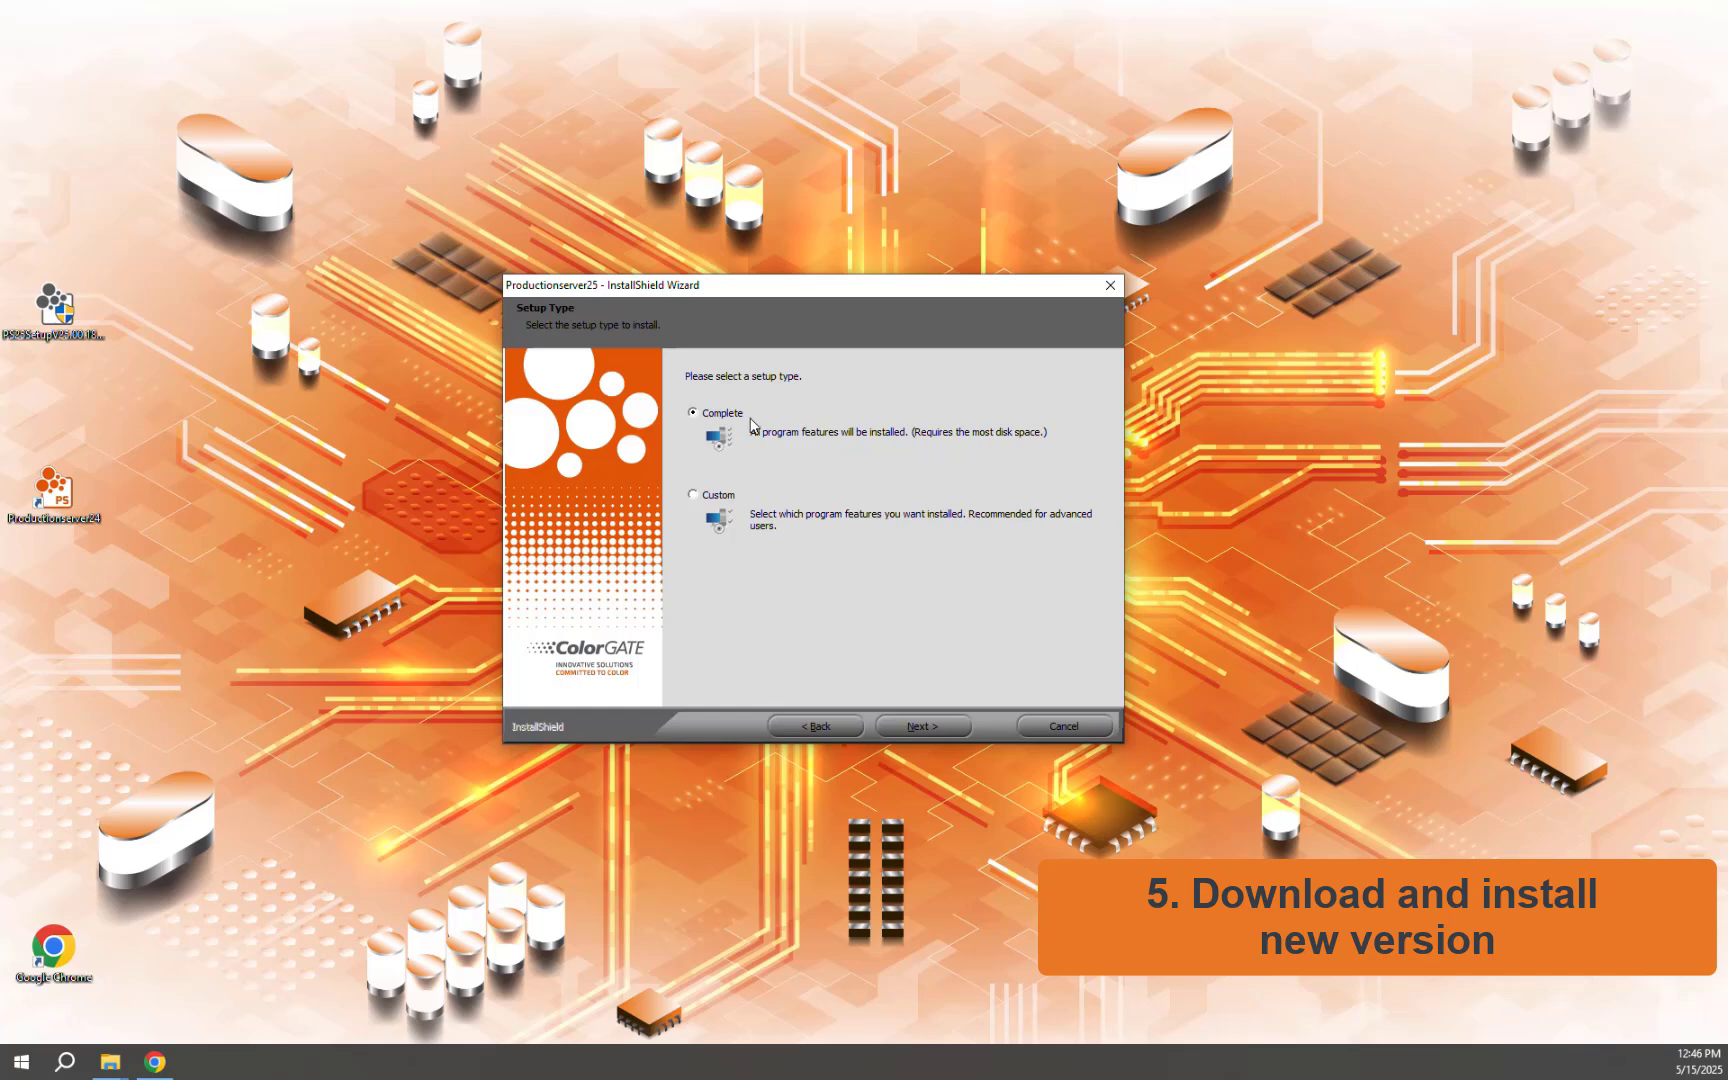
{"action": "left_click", "coordinate": [921, 726]}
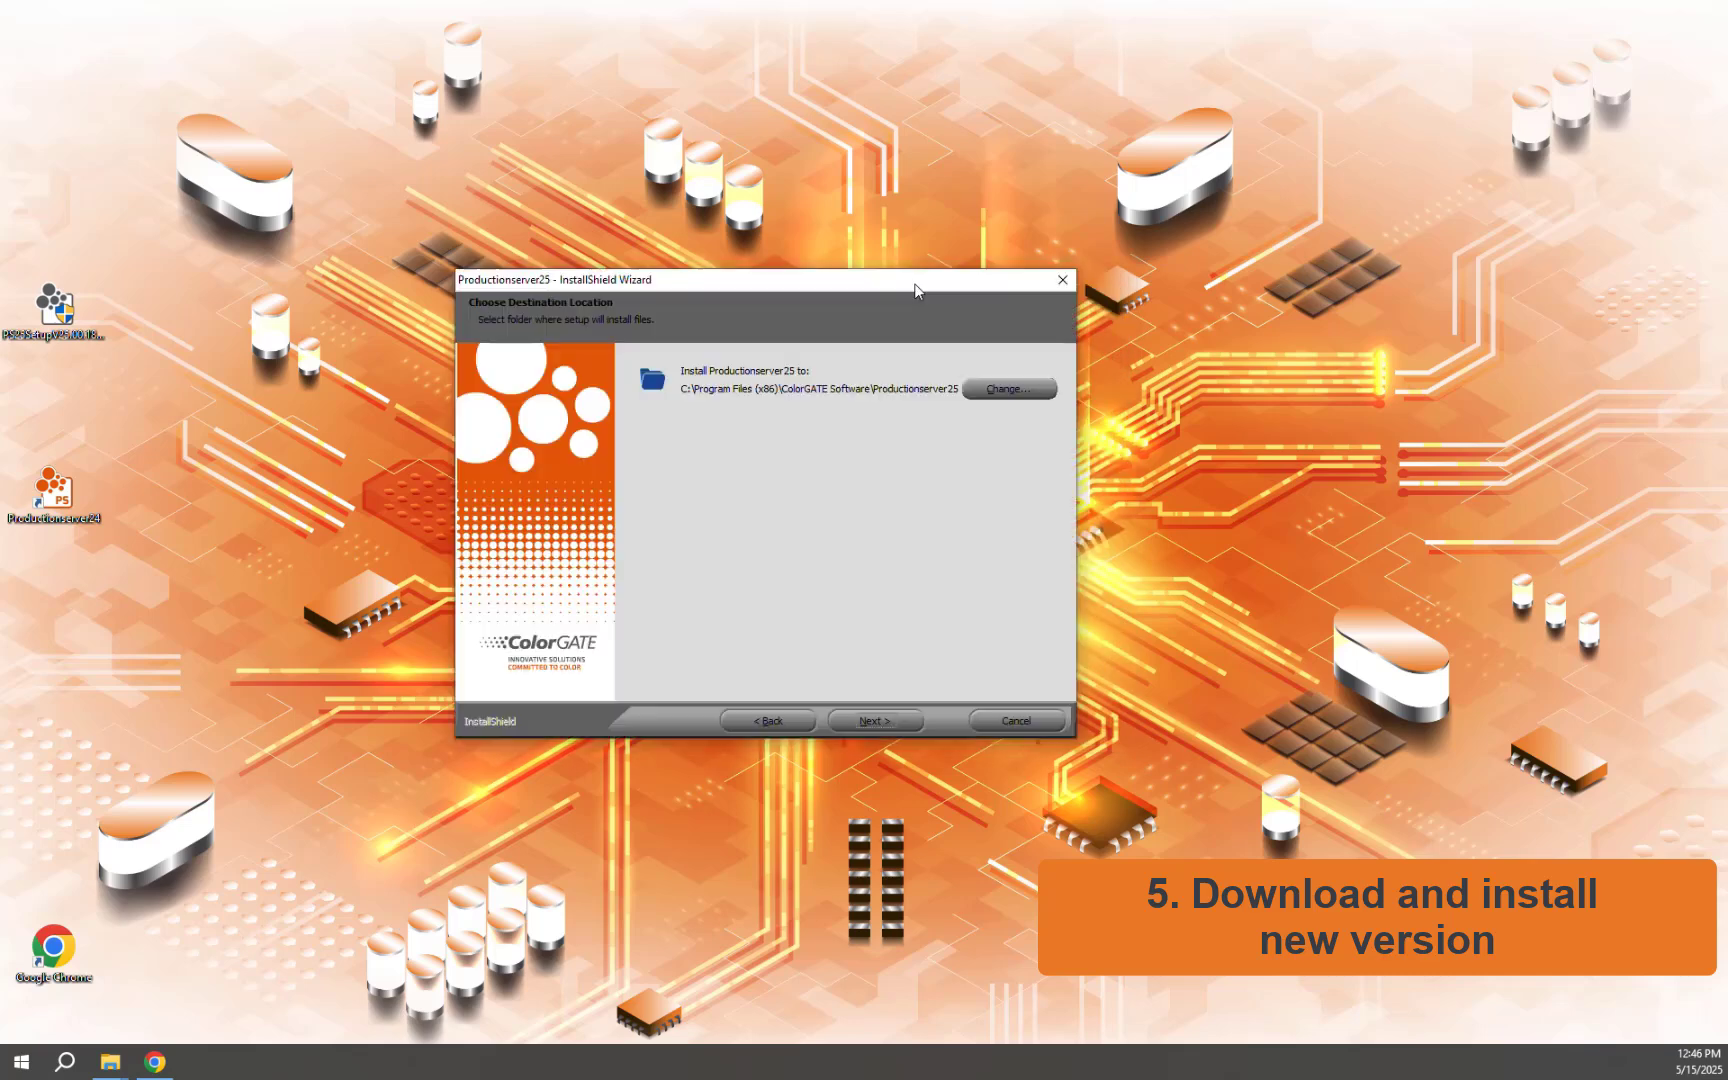
{"action": "left_click", "coordinate": [882, 721]}
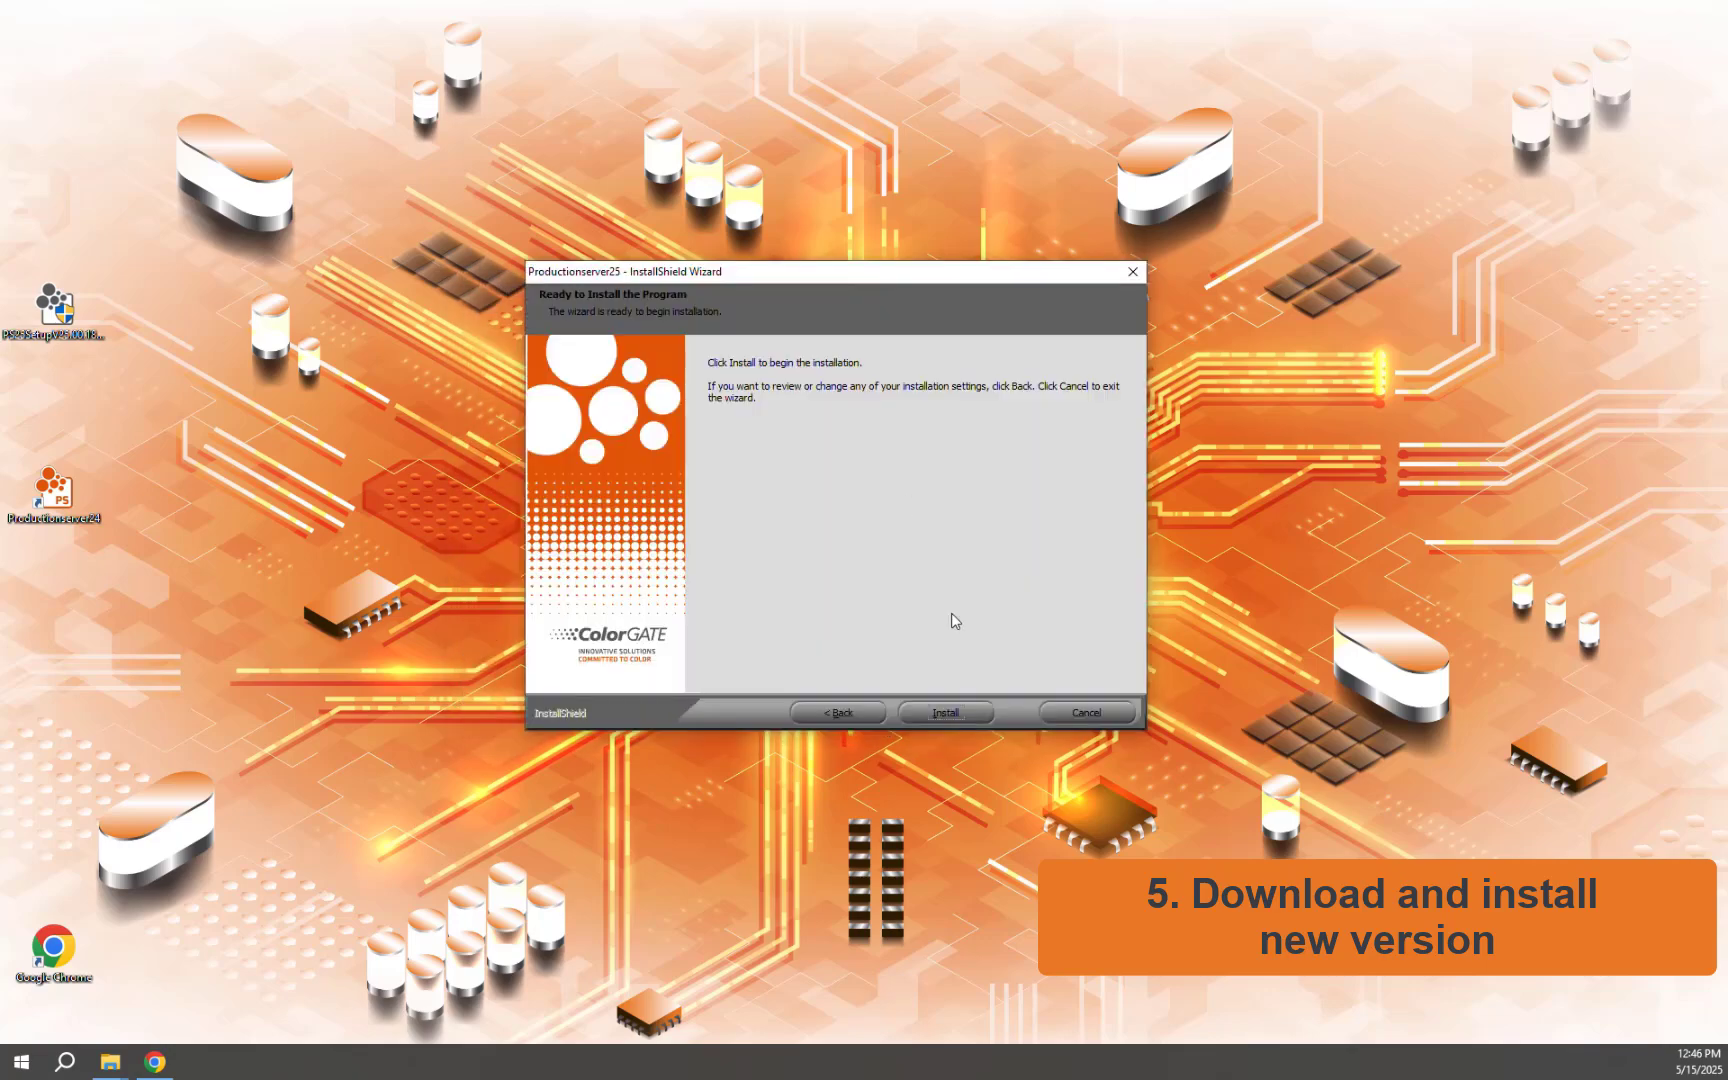
{"action": "left_click", "coordinate": [948, 713]}
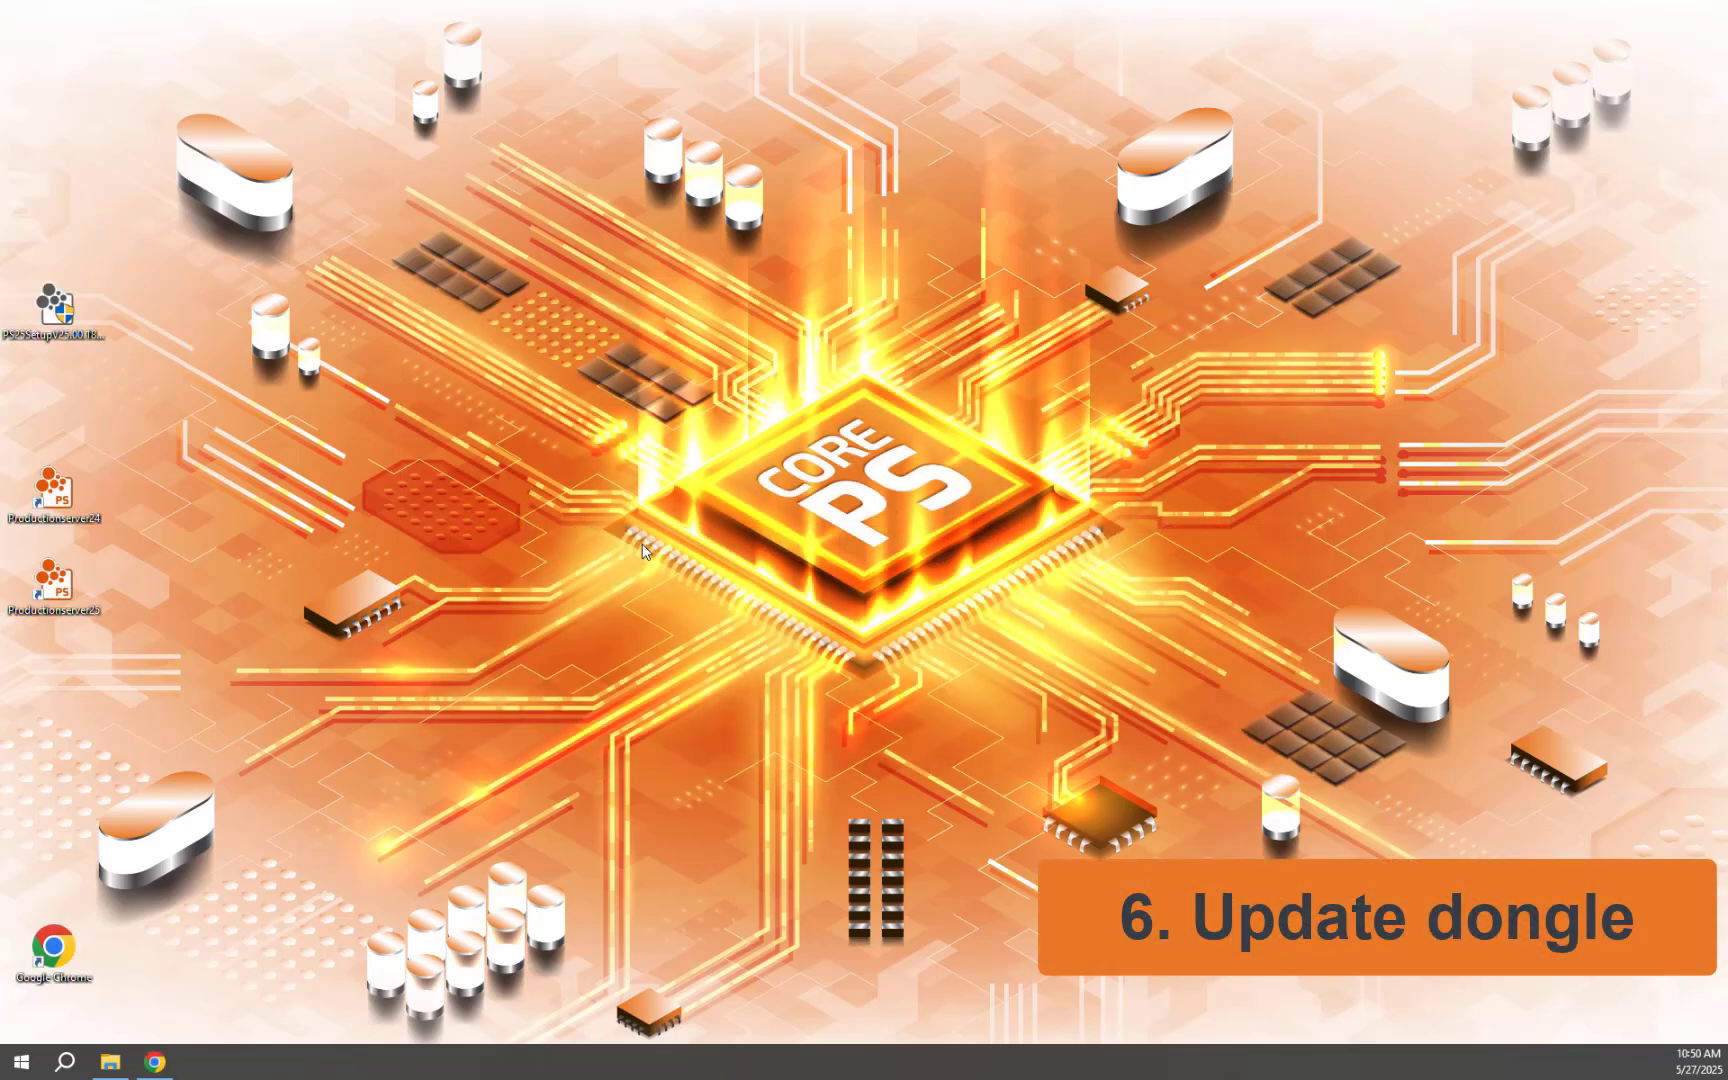
Launch Productionserver 25 and choose Start Update... in the Automatic License Update dialog
{"action": "double_click", "coordinate": [50, 590]}
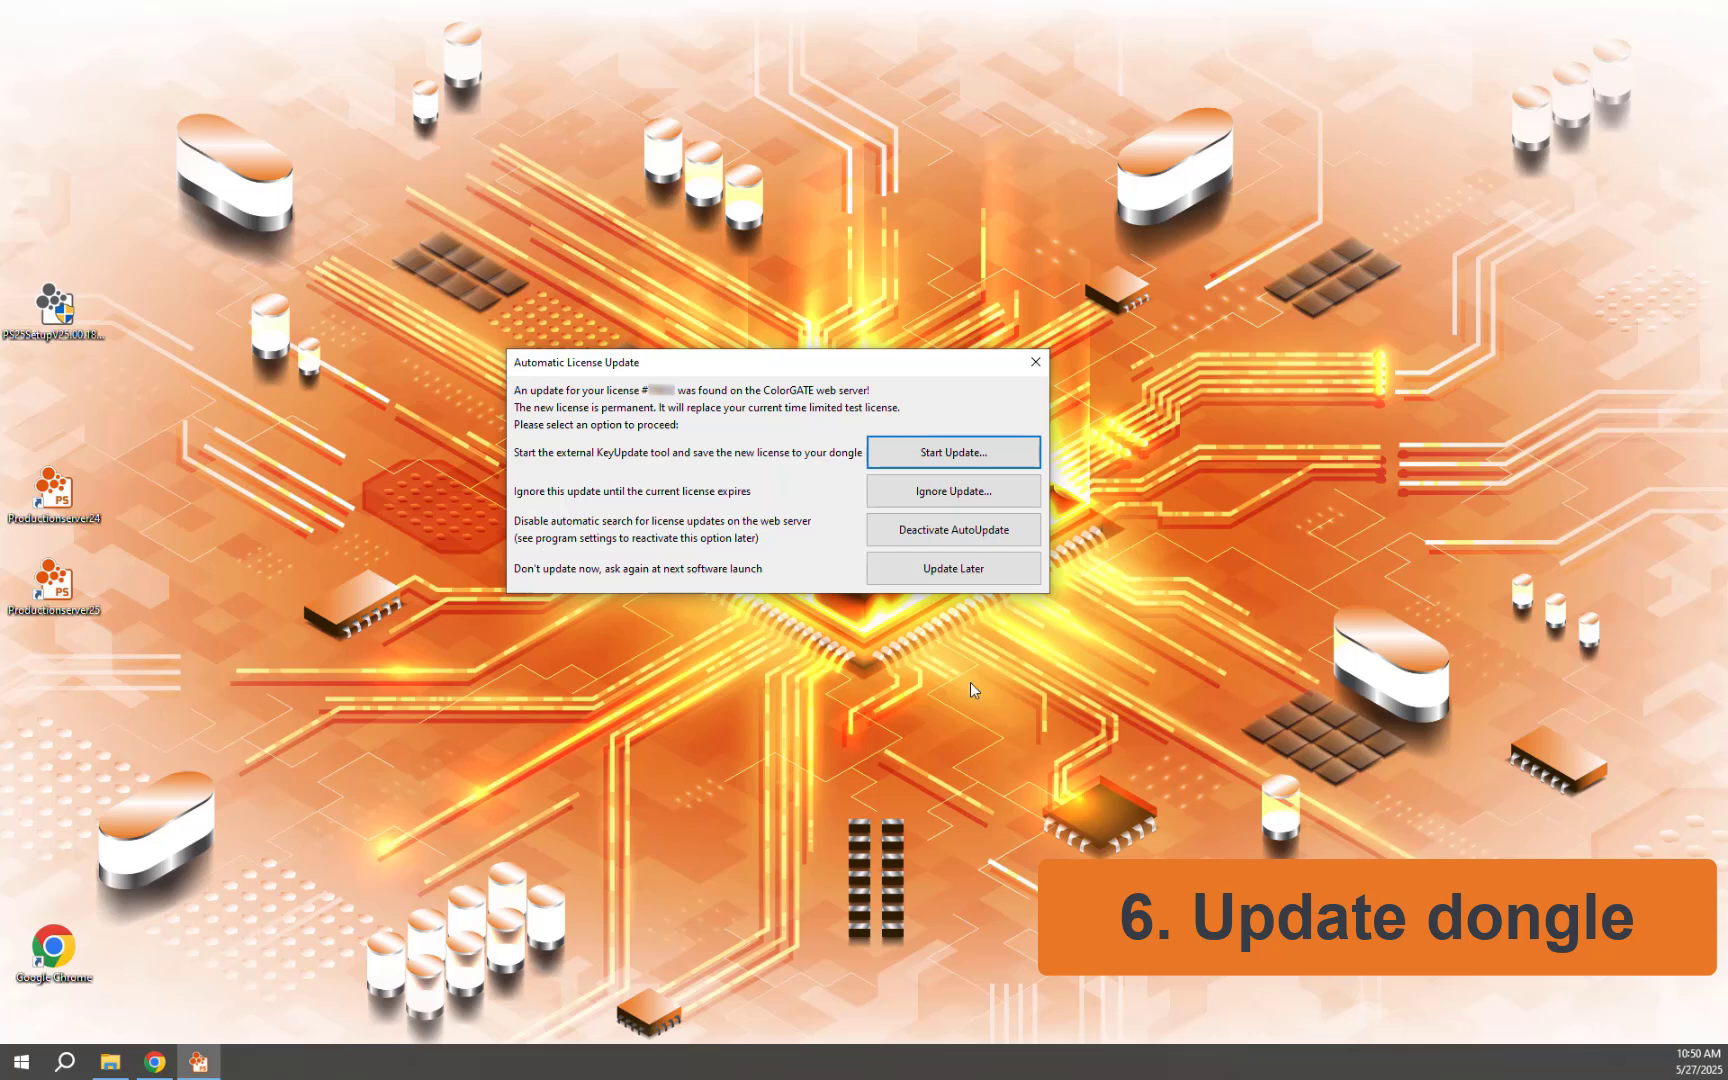
{"action": "left_click", "coordinate": [947, 454]}
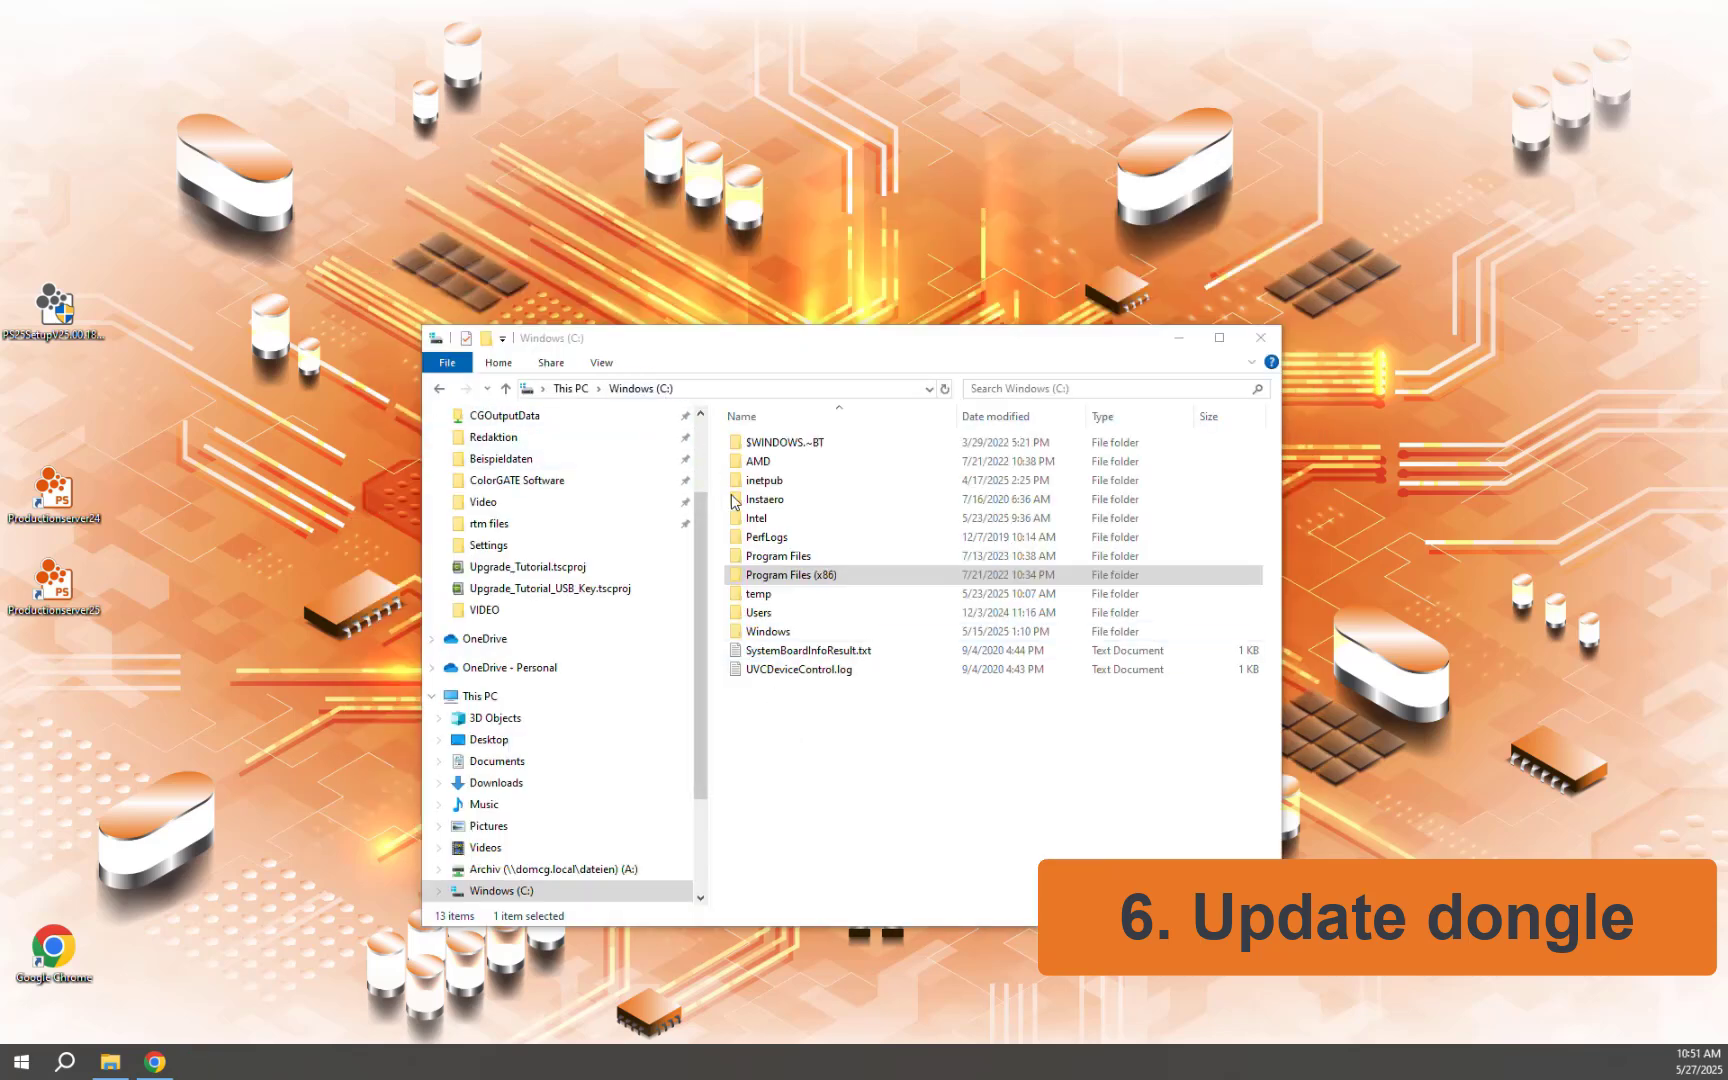
Run KeyUpdate.exe from C:\Program Files (x86)\ColorGATE Software\Productionserver25
{"action": "double_click", "coordinate": [795, 576]}
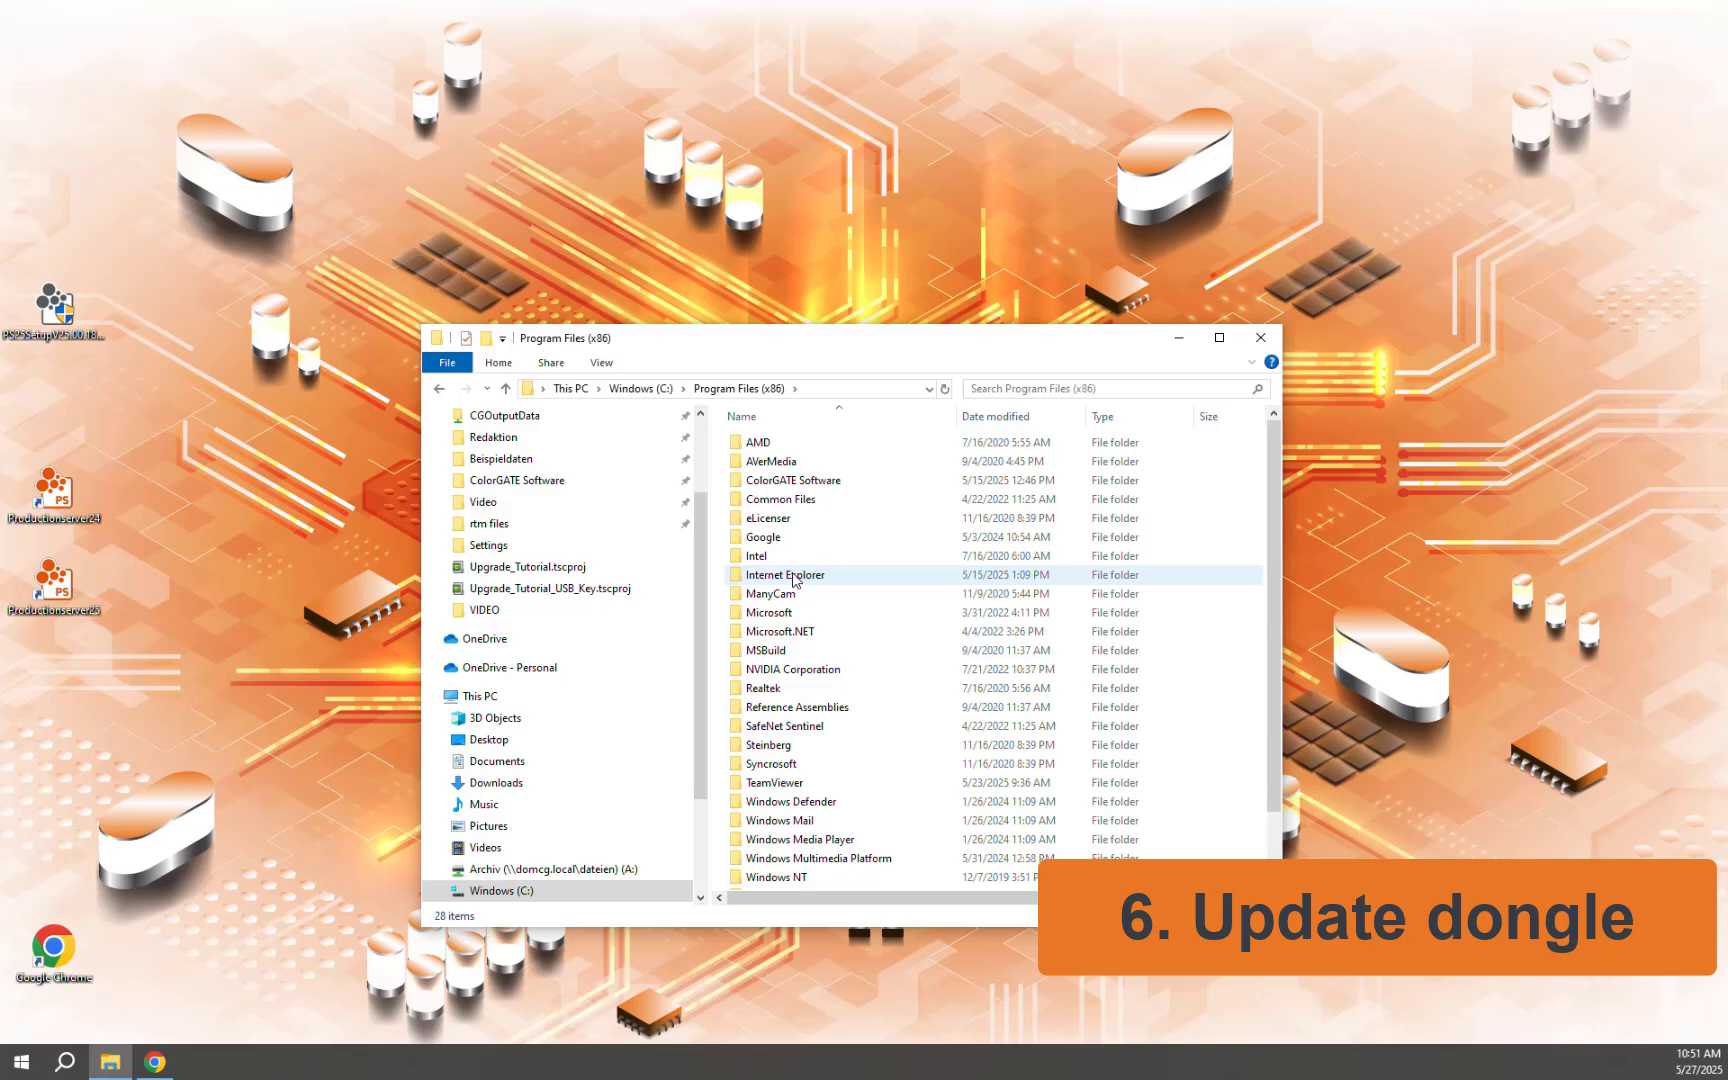
{"action": "double_click", "coordinate": [783, 483]}
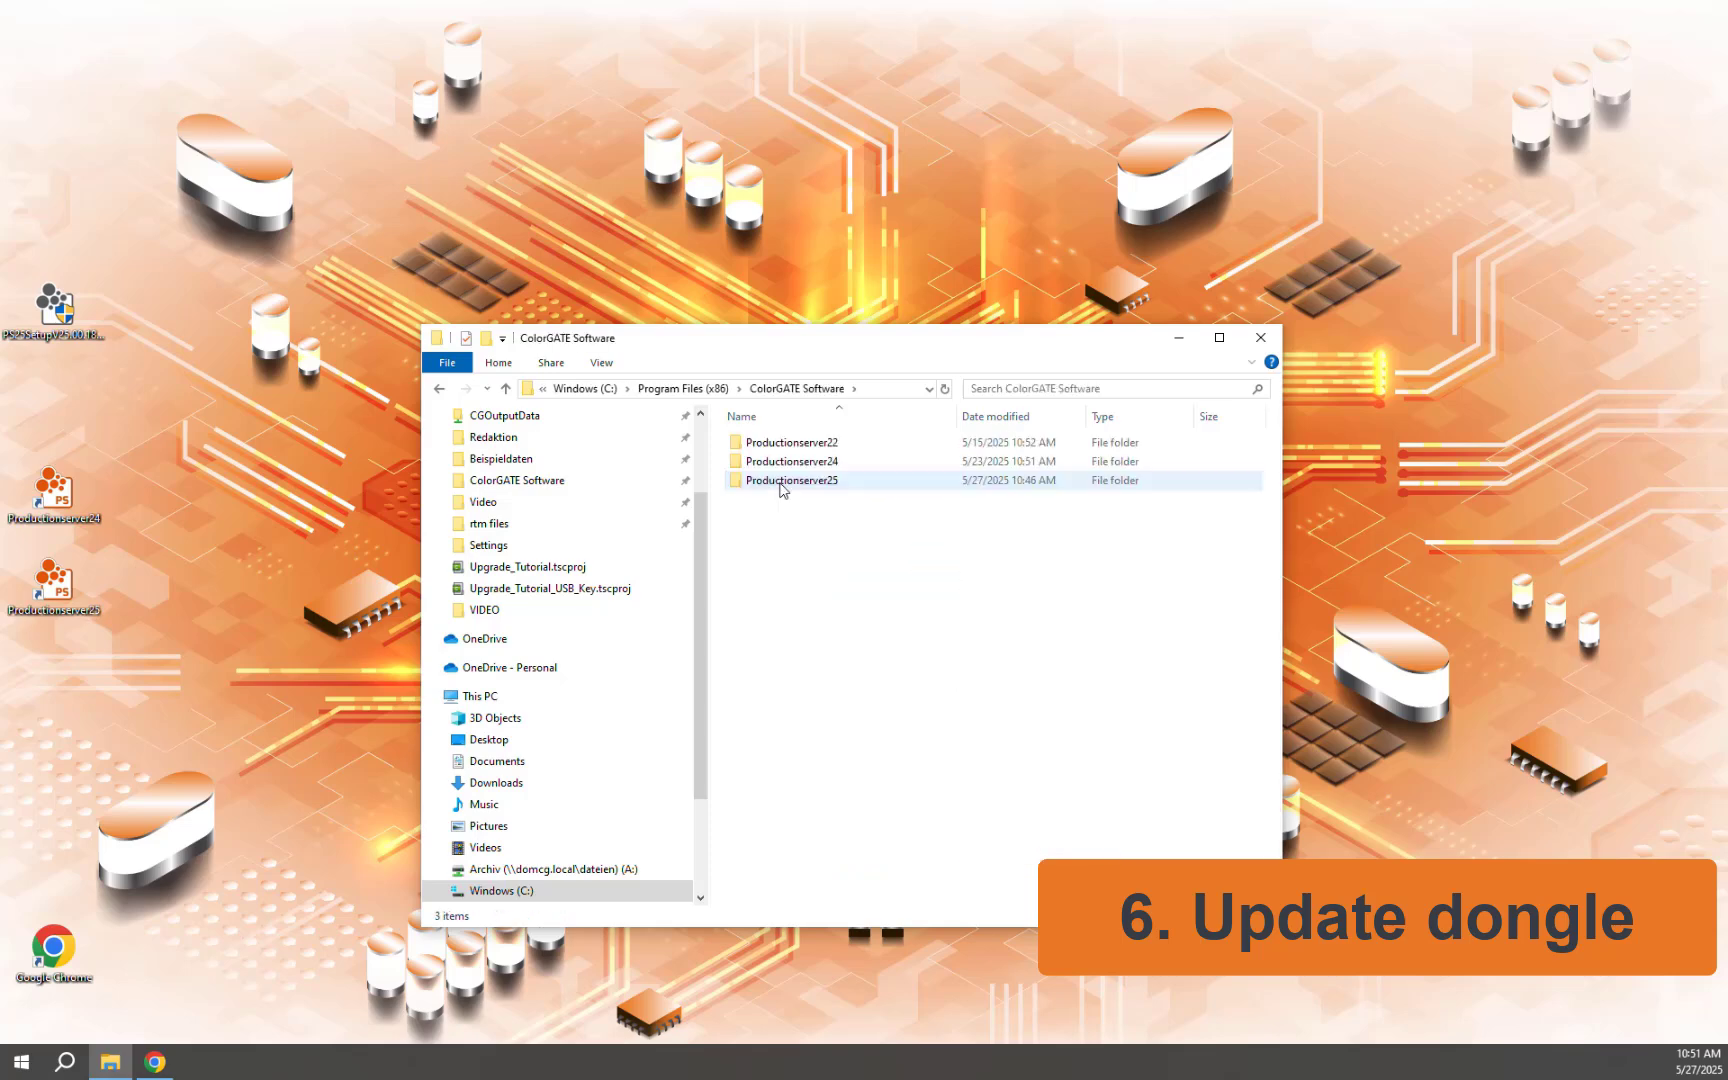
{"action": "double_click", "coordinate": [781, 482]}
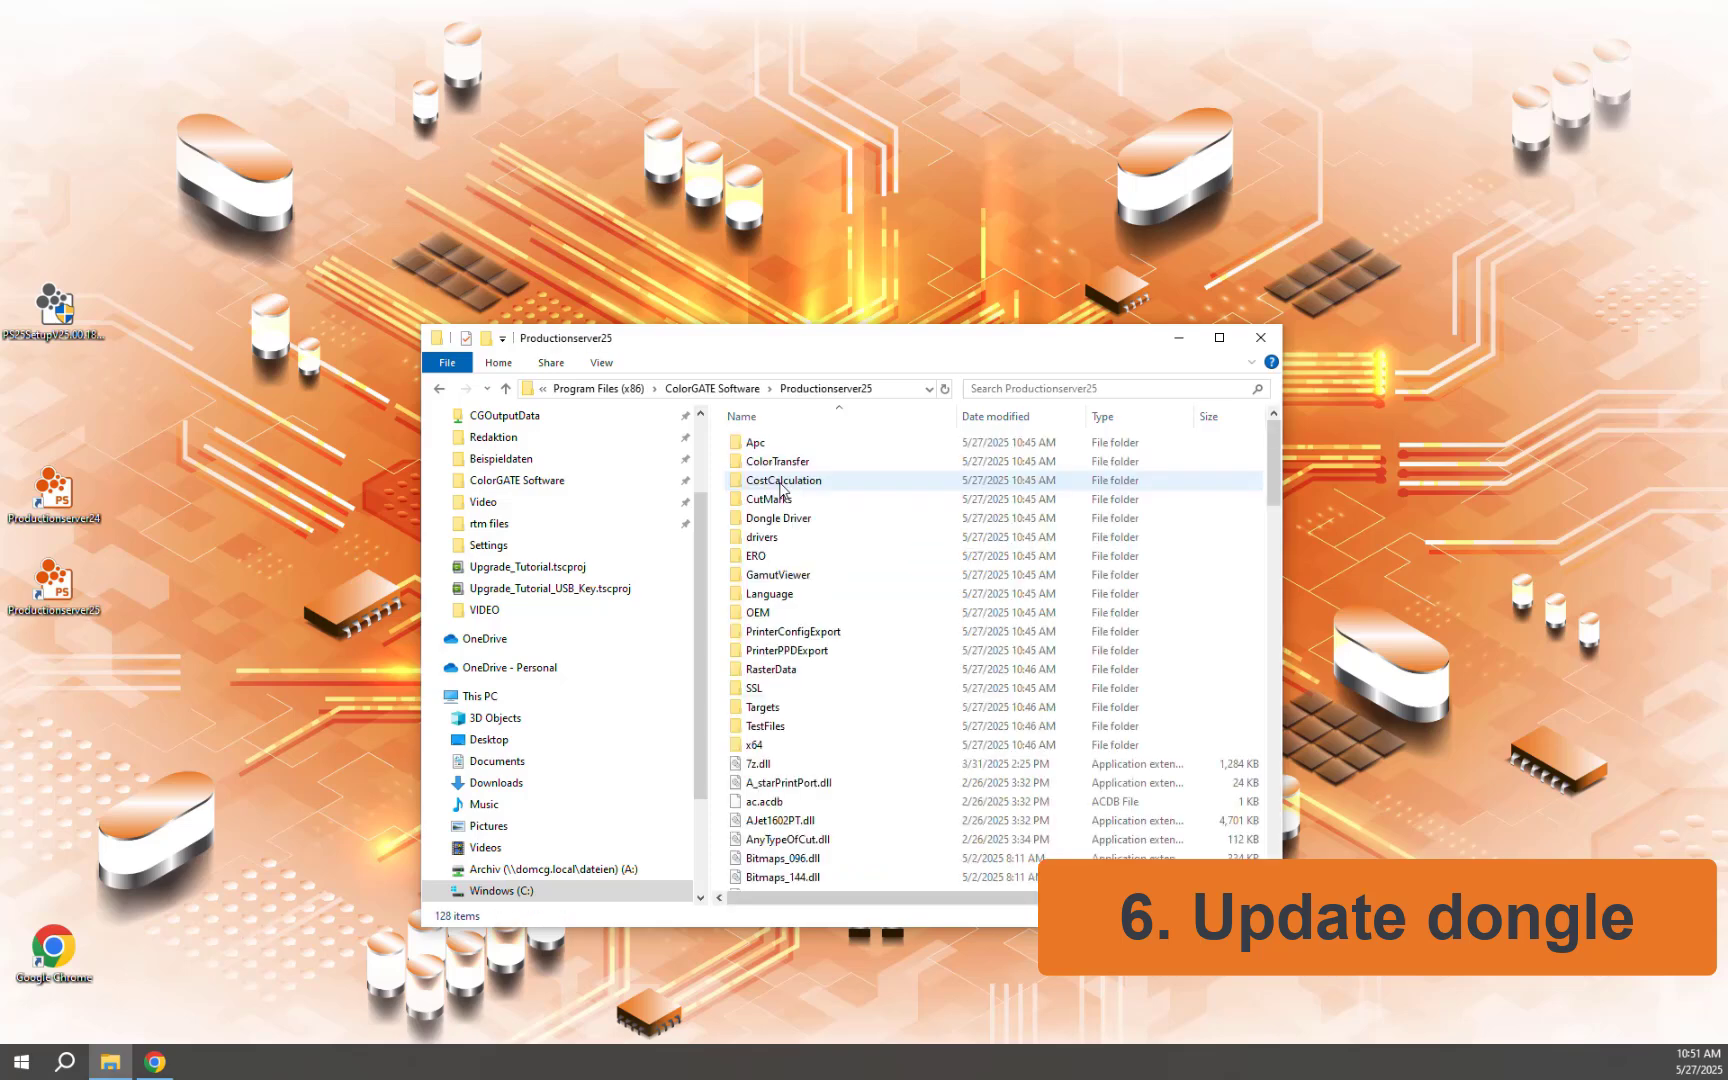
{"action": "scroll", "coordinate": [781, 490], "scroll_direction": "down", "scroll_amount": 1}
{"action": "scroll", "coordinate": [781, 492], "scroll_direction": "down", "scroll_amount": 12}
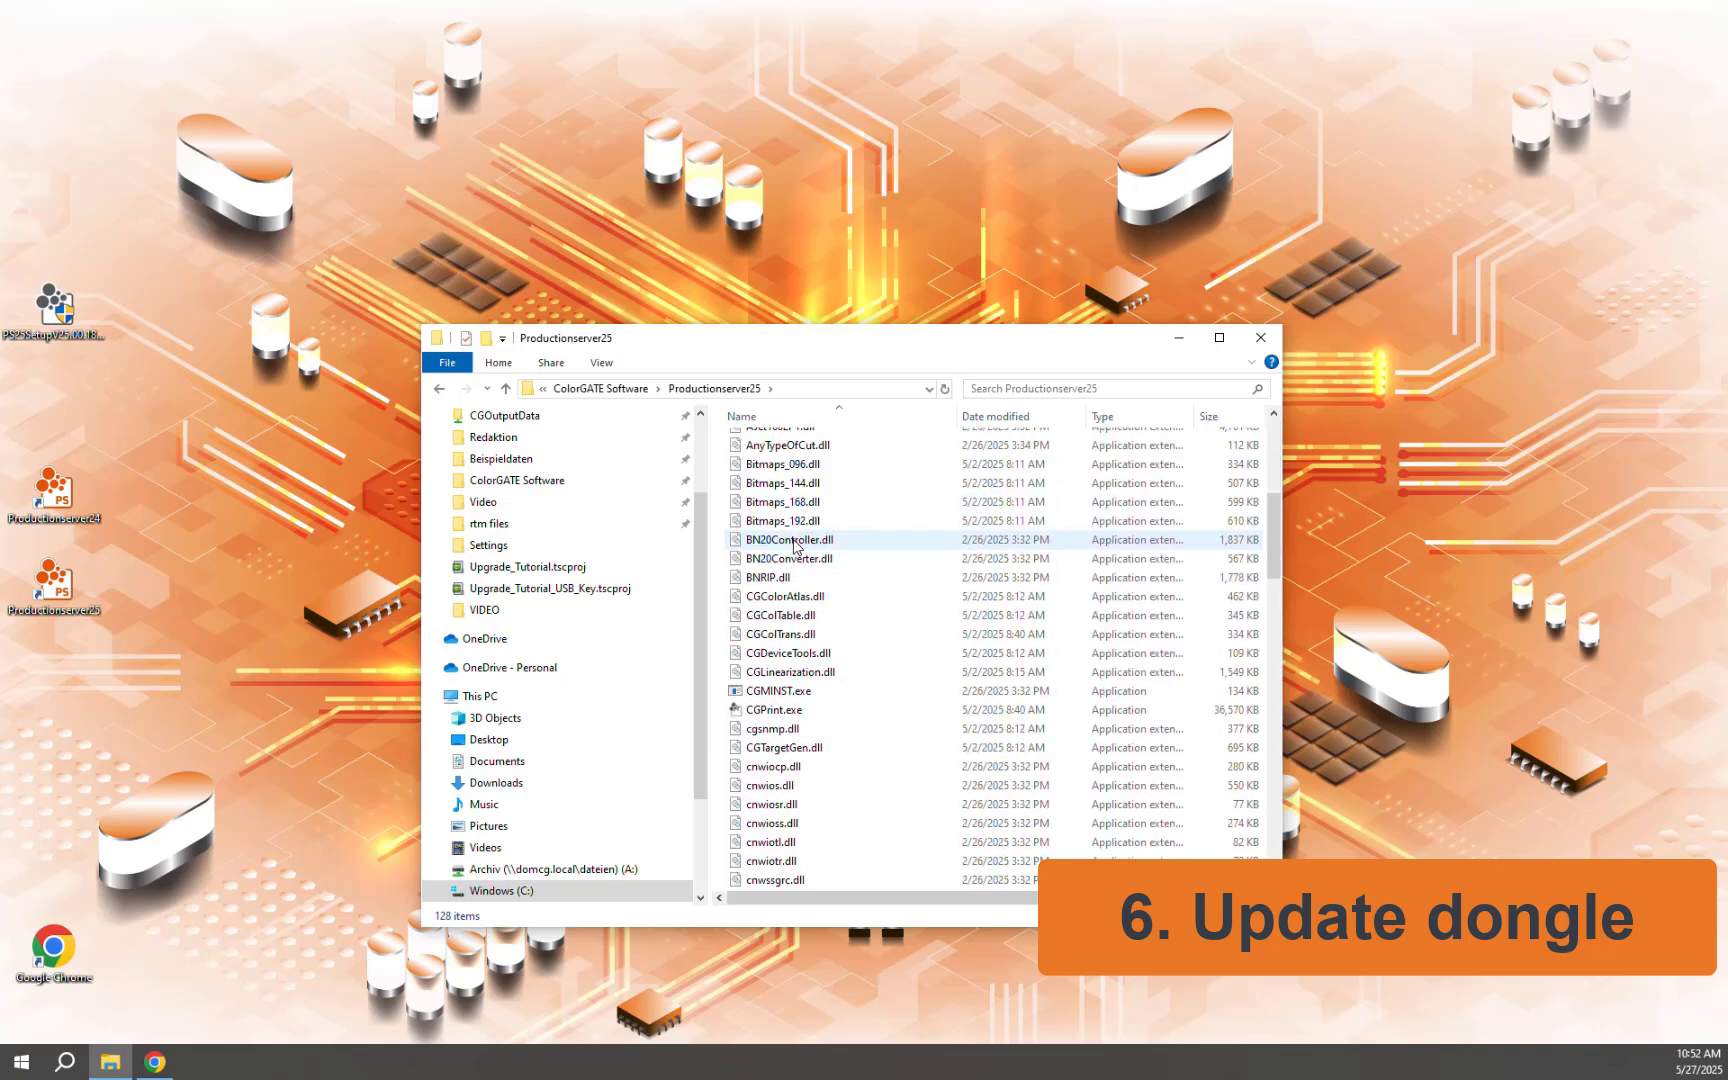
{"action": "scroll", "coordinate": [795, 545], "scroll_direction": "down", "scroll_amount": 8}
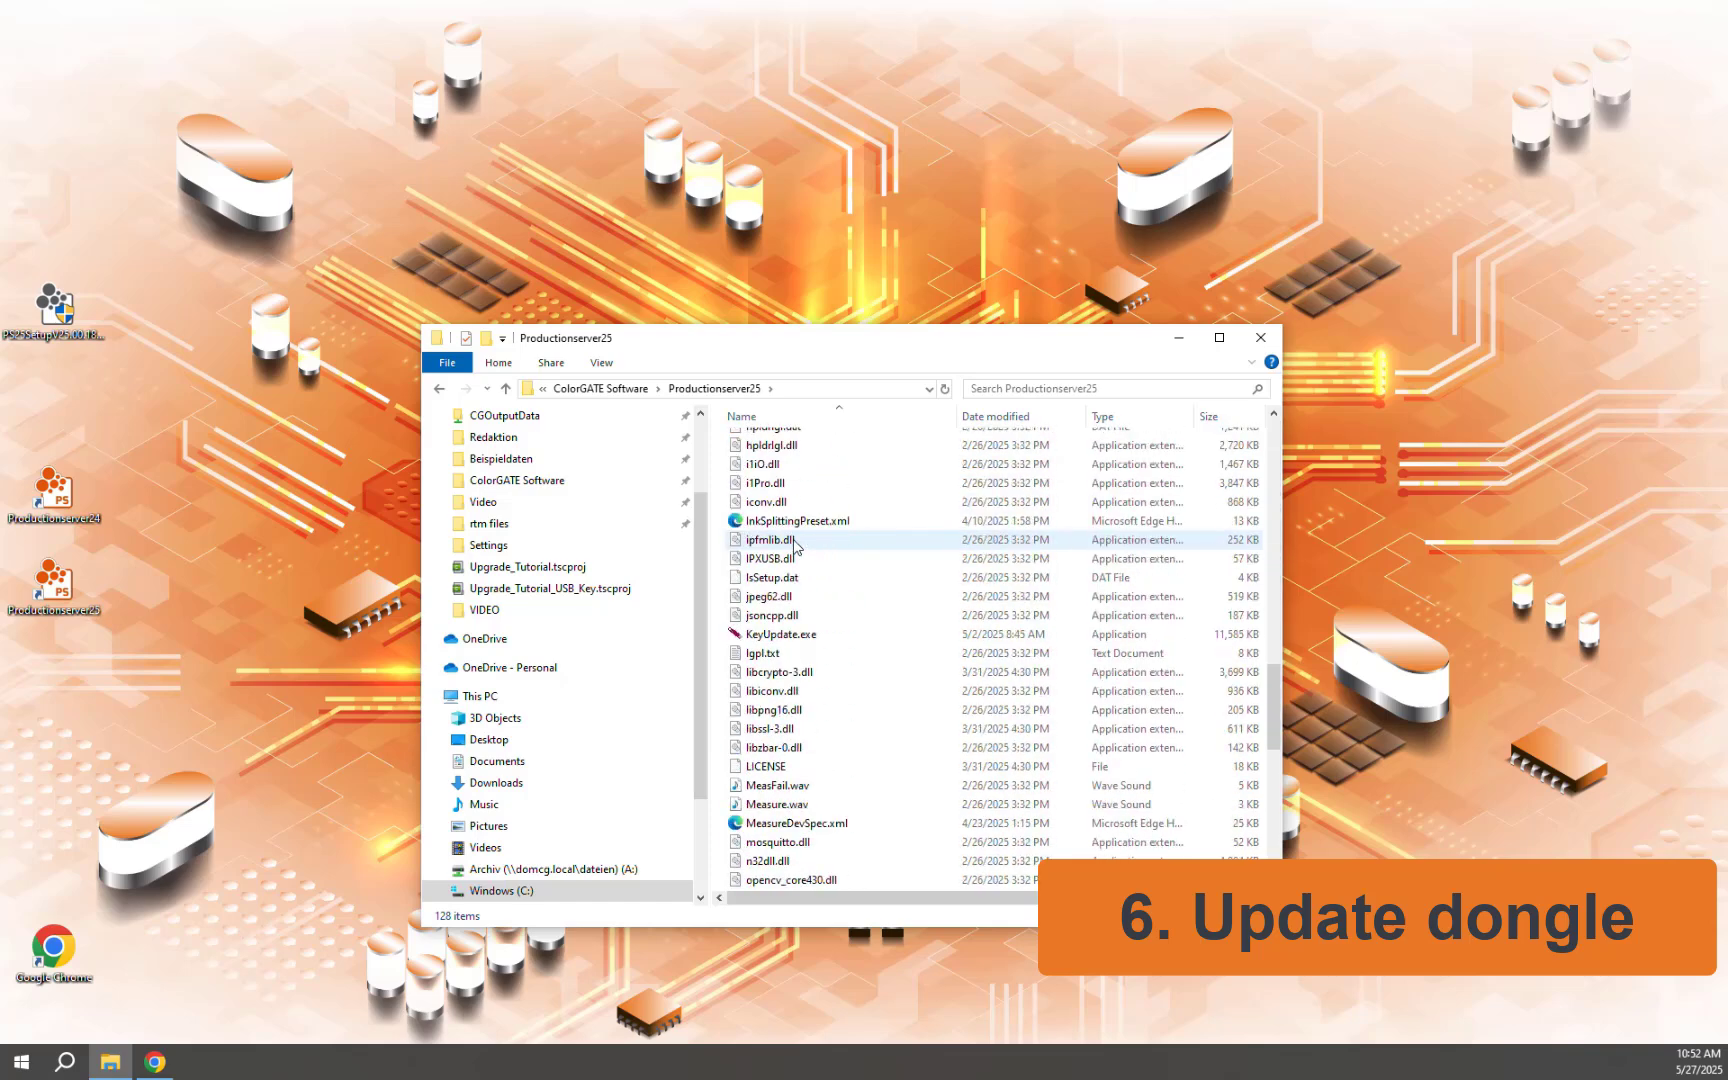
{"action": "double_click", "coordinate": [783, 636]}
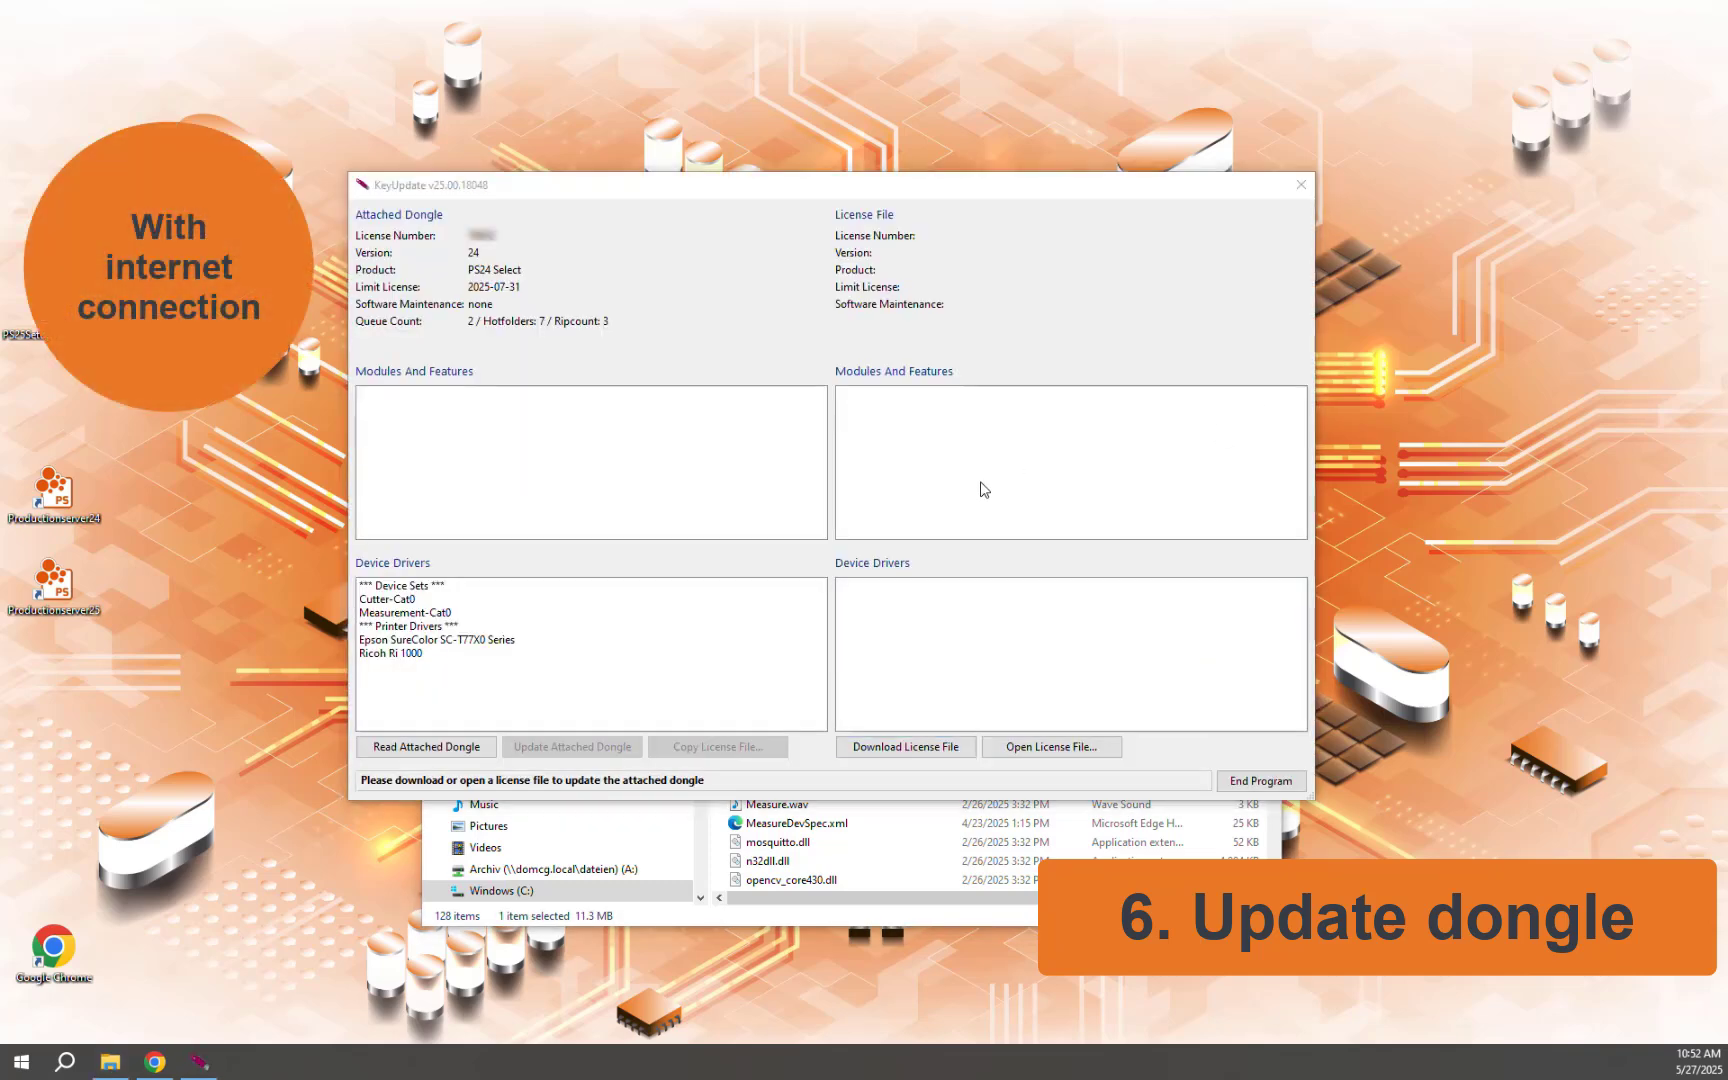
Download the new license file for the attached PS24 Select dongle from the ColorGATE server
{"action": "left_click", "coordinate": [904, 748]}
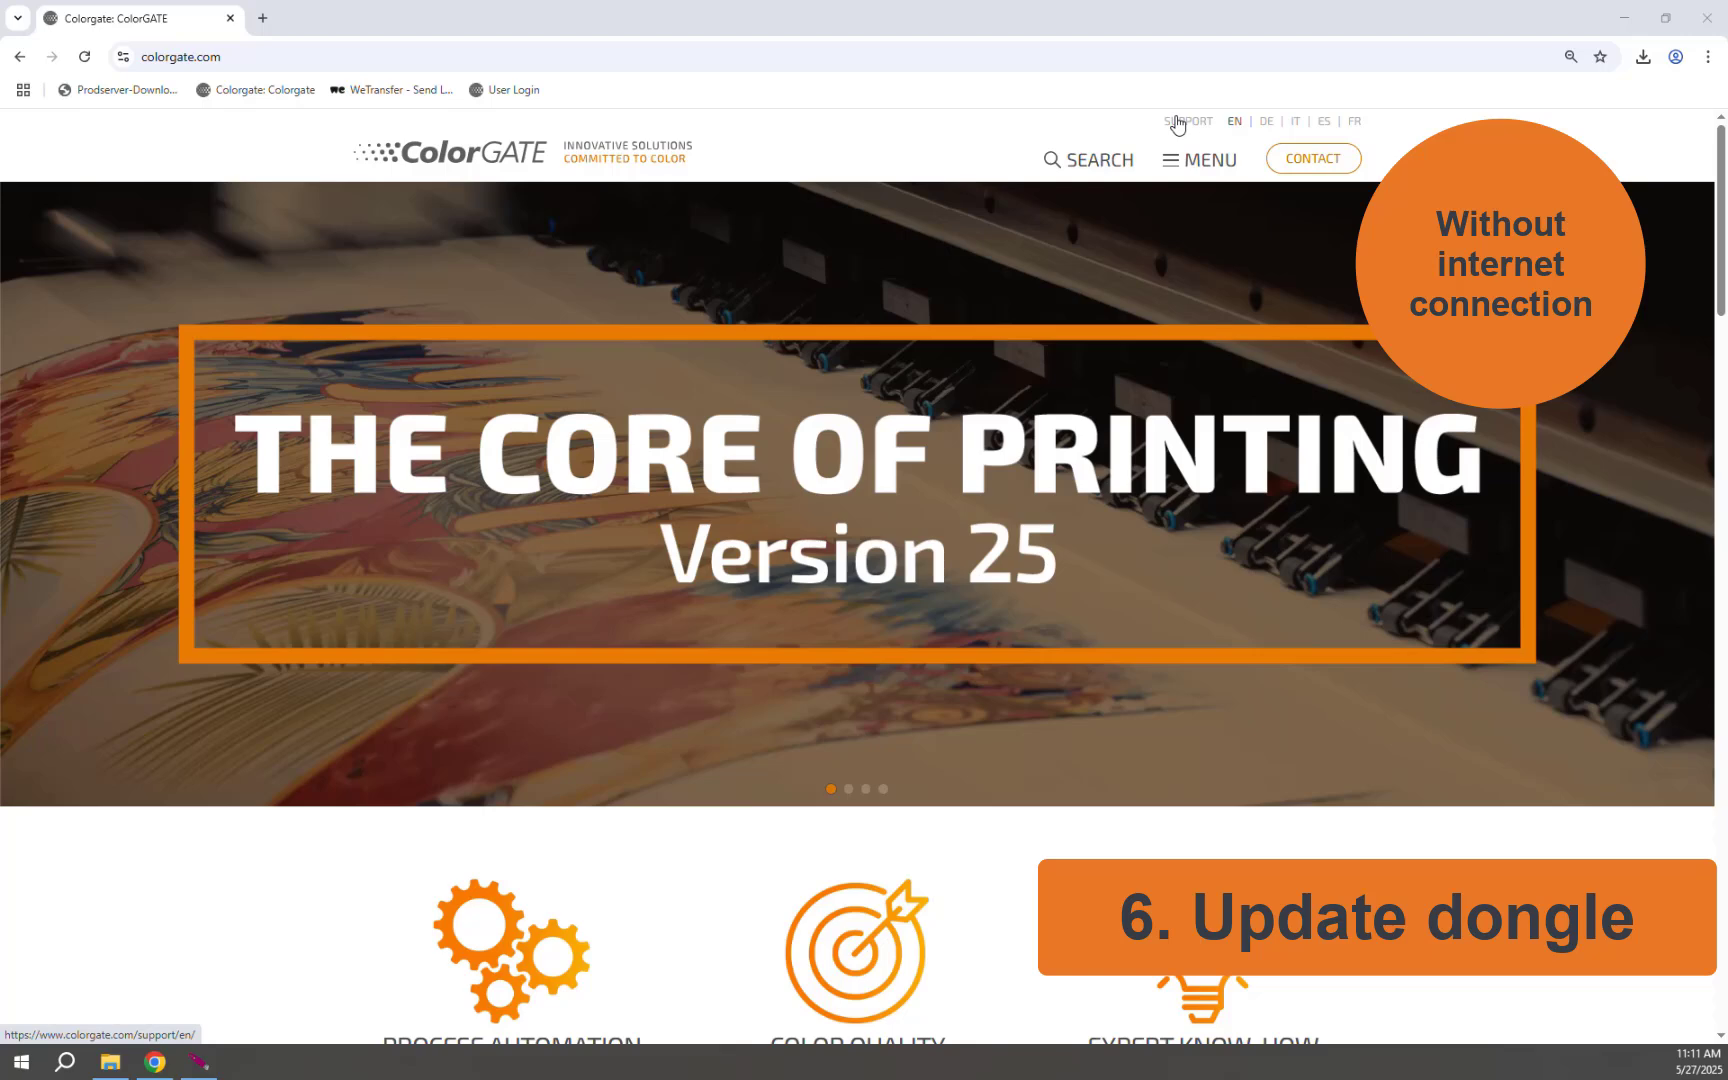
Log in to the ColorGATE Support account with the saved e-mail and account password
{"action": "left_click", "coordinate": [1176, 122]}
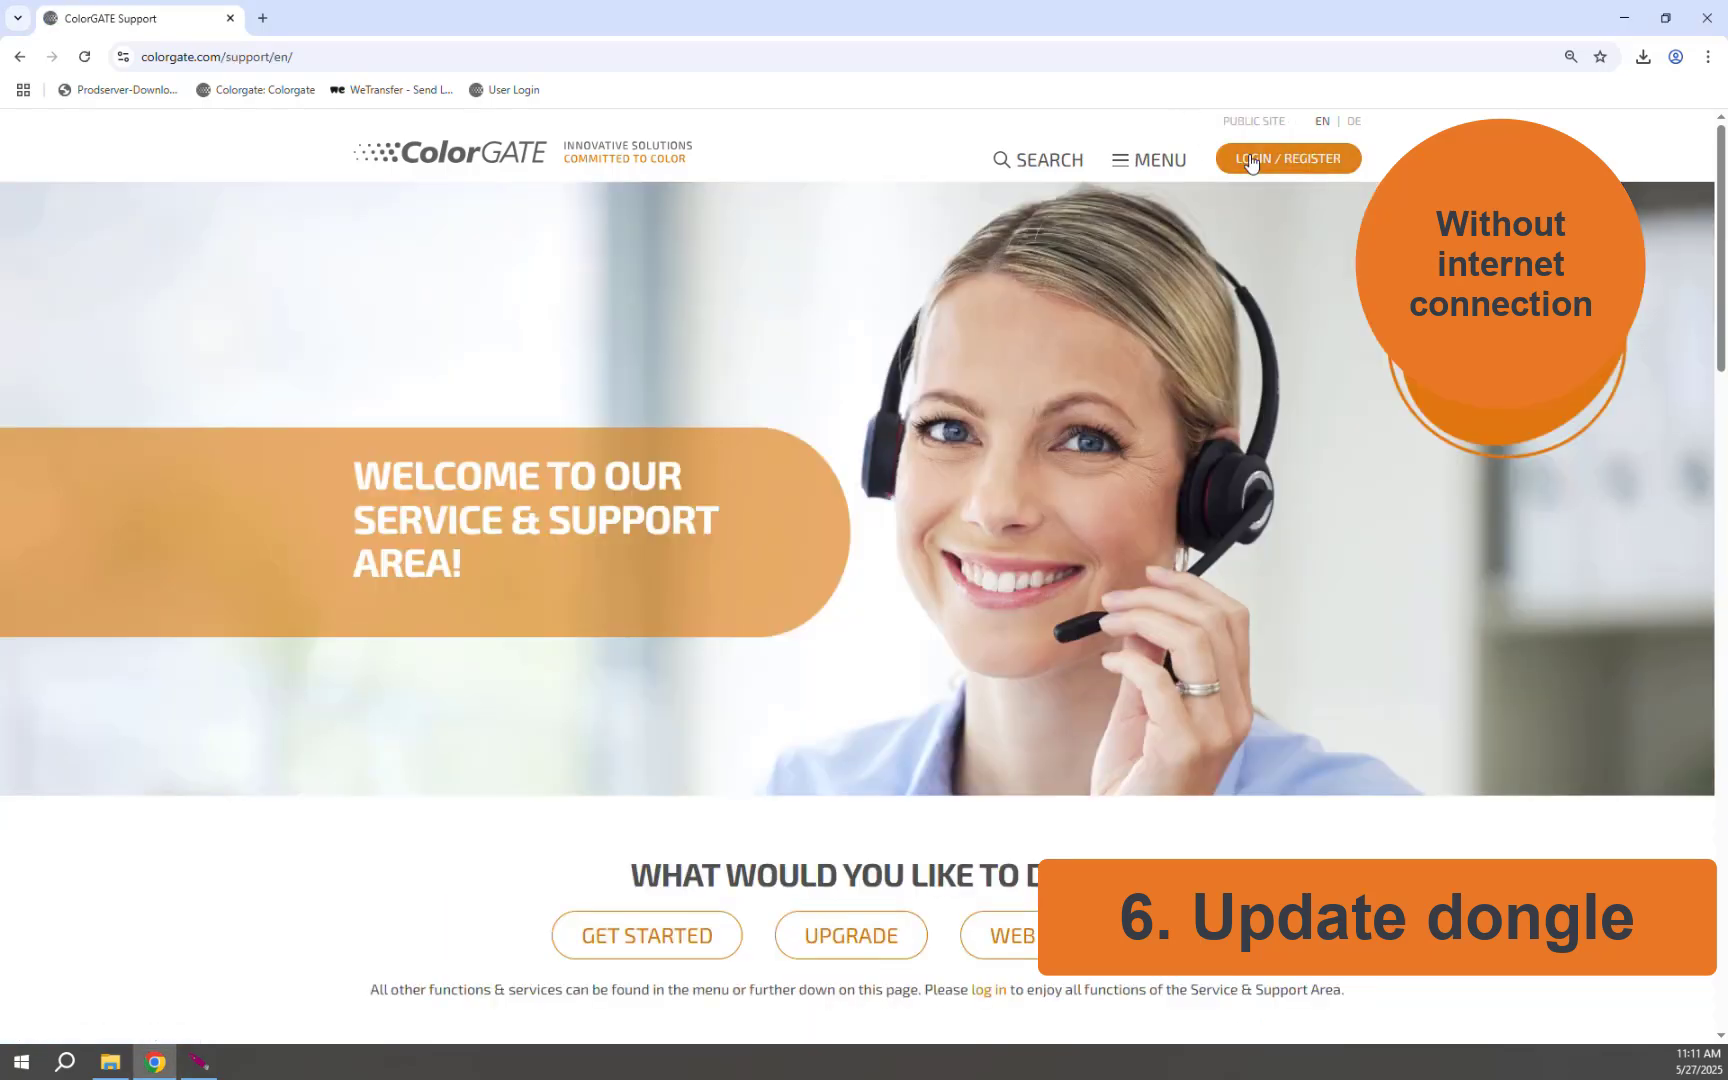
{"action": "left_click", "coordinate": [1250, 163]}
{"action": "left_click", "coordinate": [741, 397]}
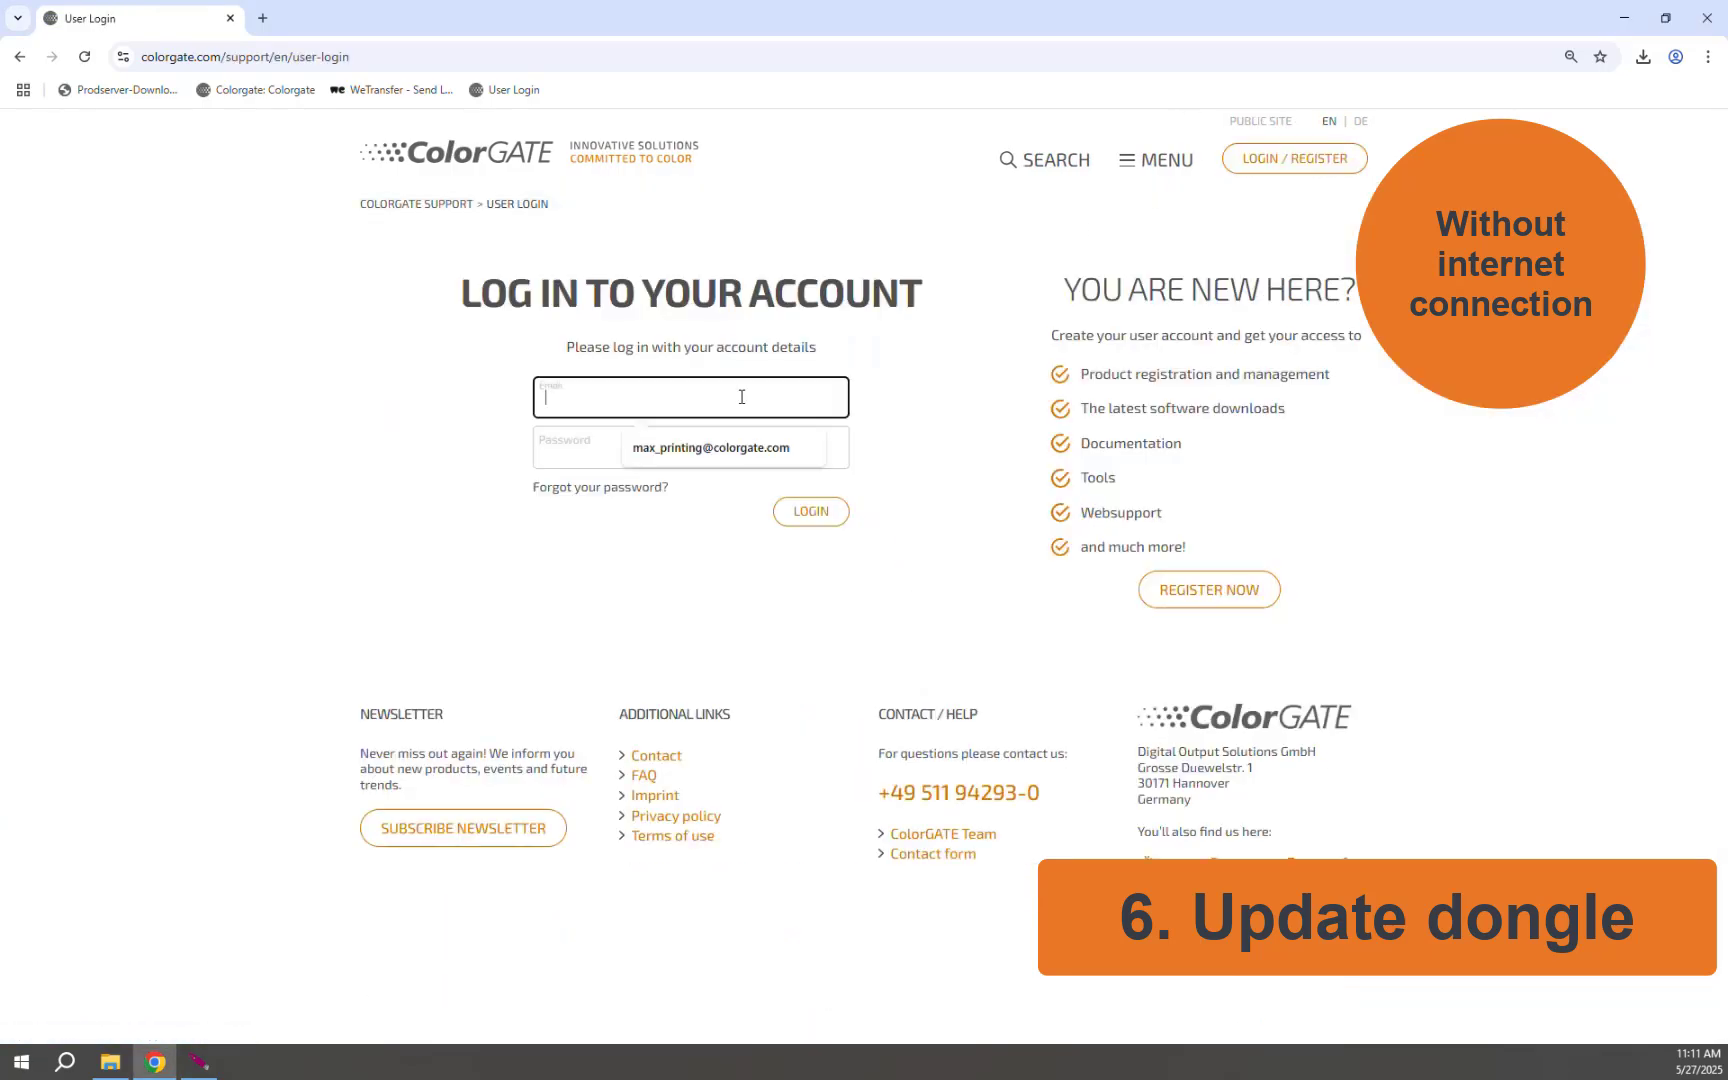
{"action": "left_click", "coordinate": [713, 448]}
{"action": "left_click", "coordinate": [687, 450]}
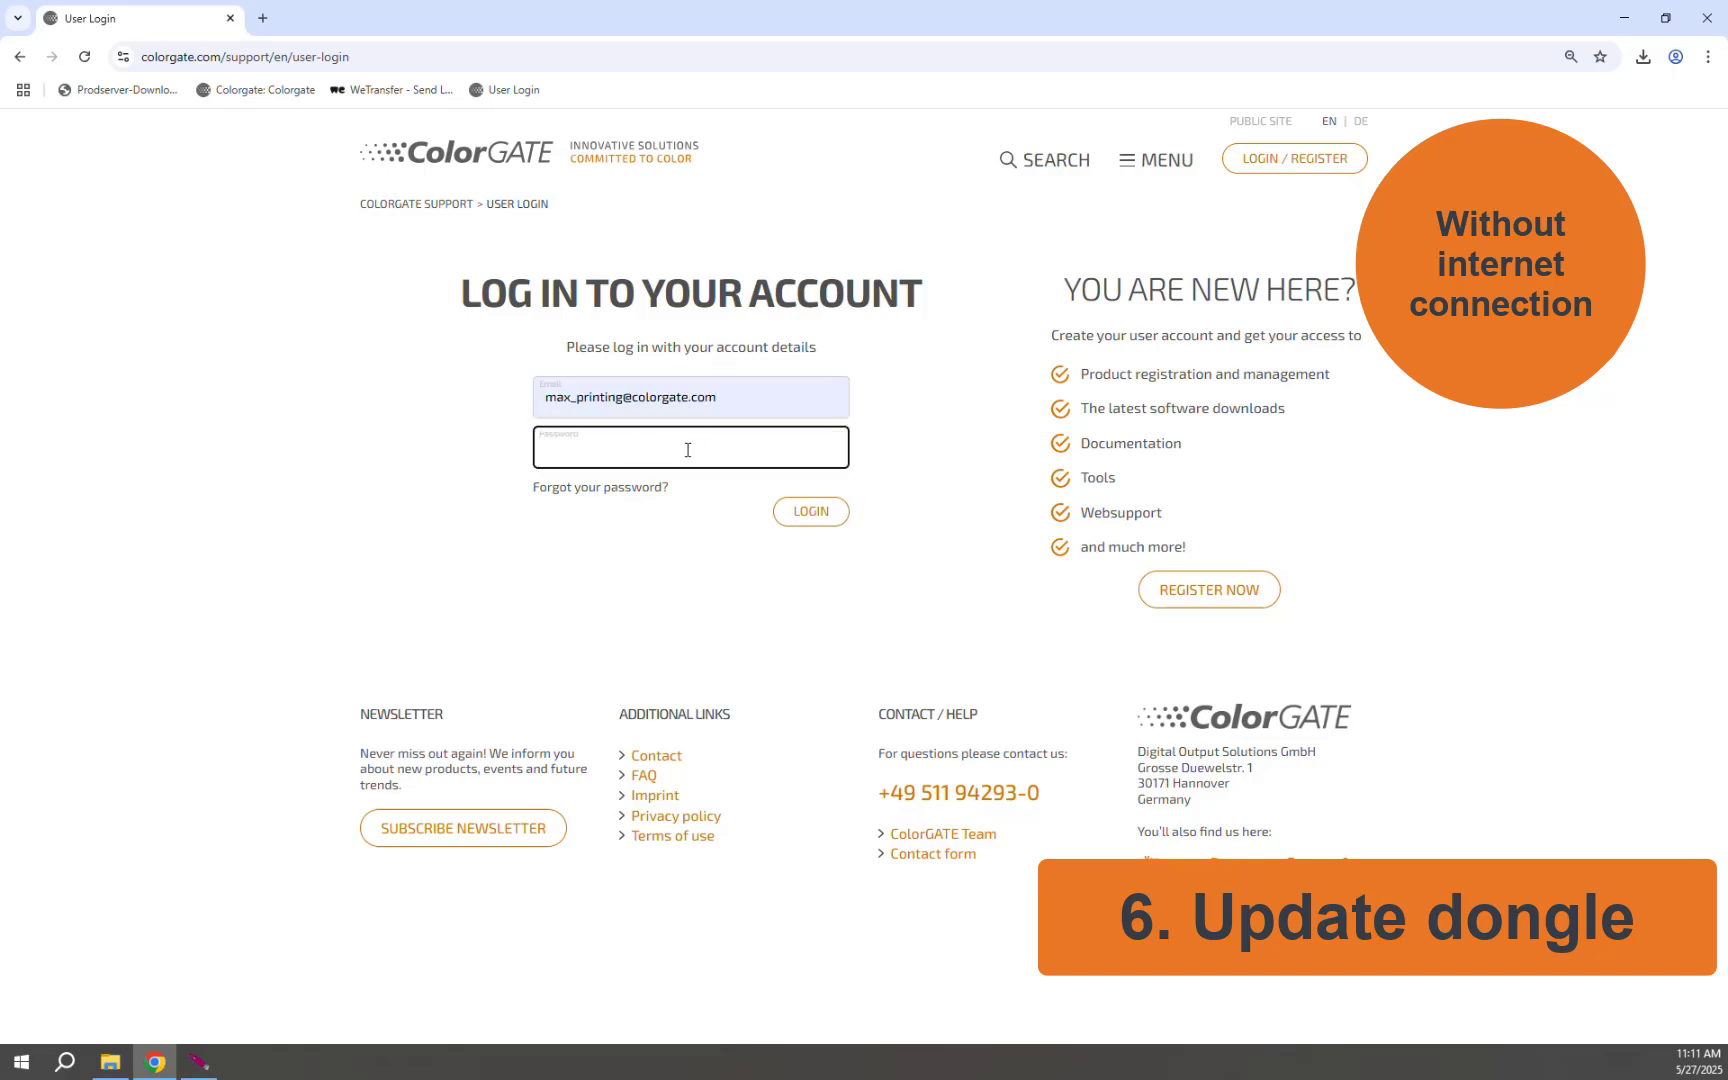
{"action": "key", "text": "ctrl+v"}
{"action": "left_click", "coordinate": [807, 511]}
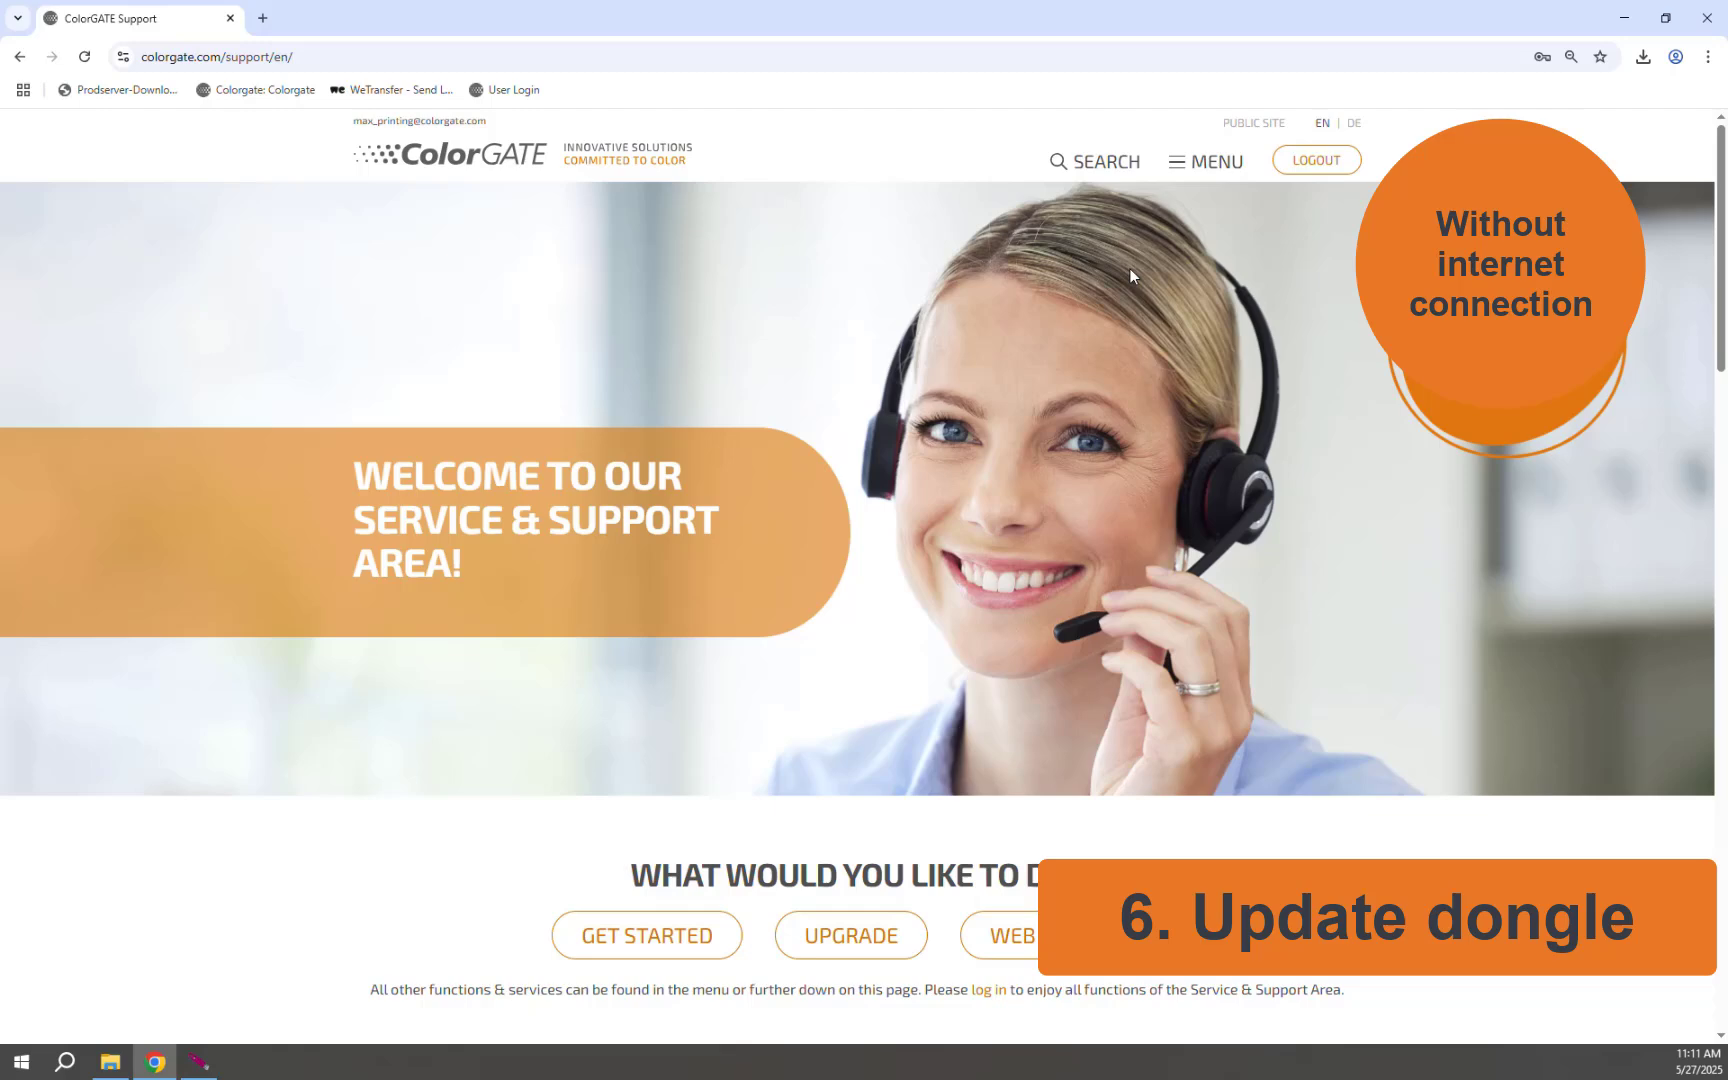
Under Account & Licenses > Licenses, download the PS25 Select license file (13.7 KB)
{"action": "left_click", "coordinate": [1207, 162]}
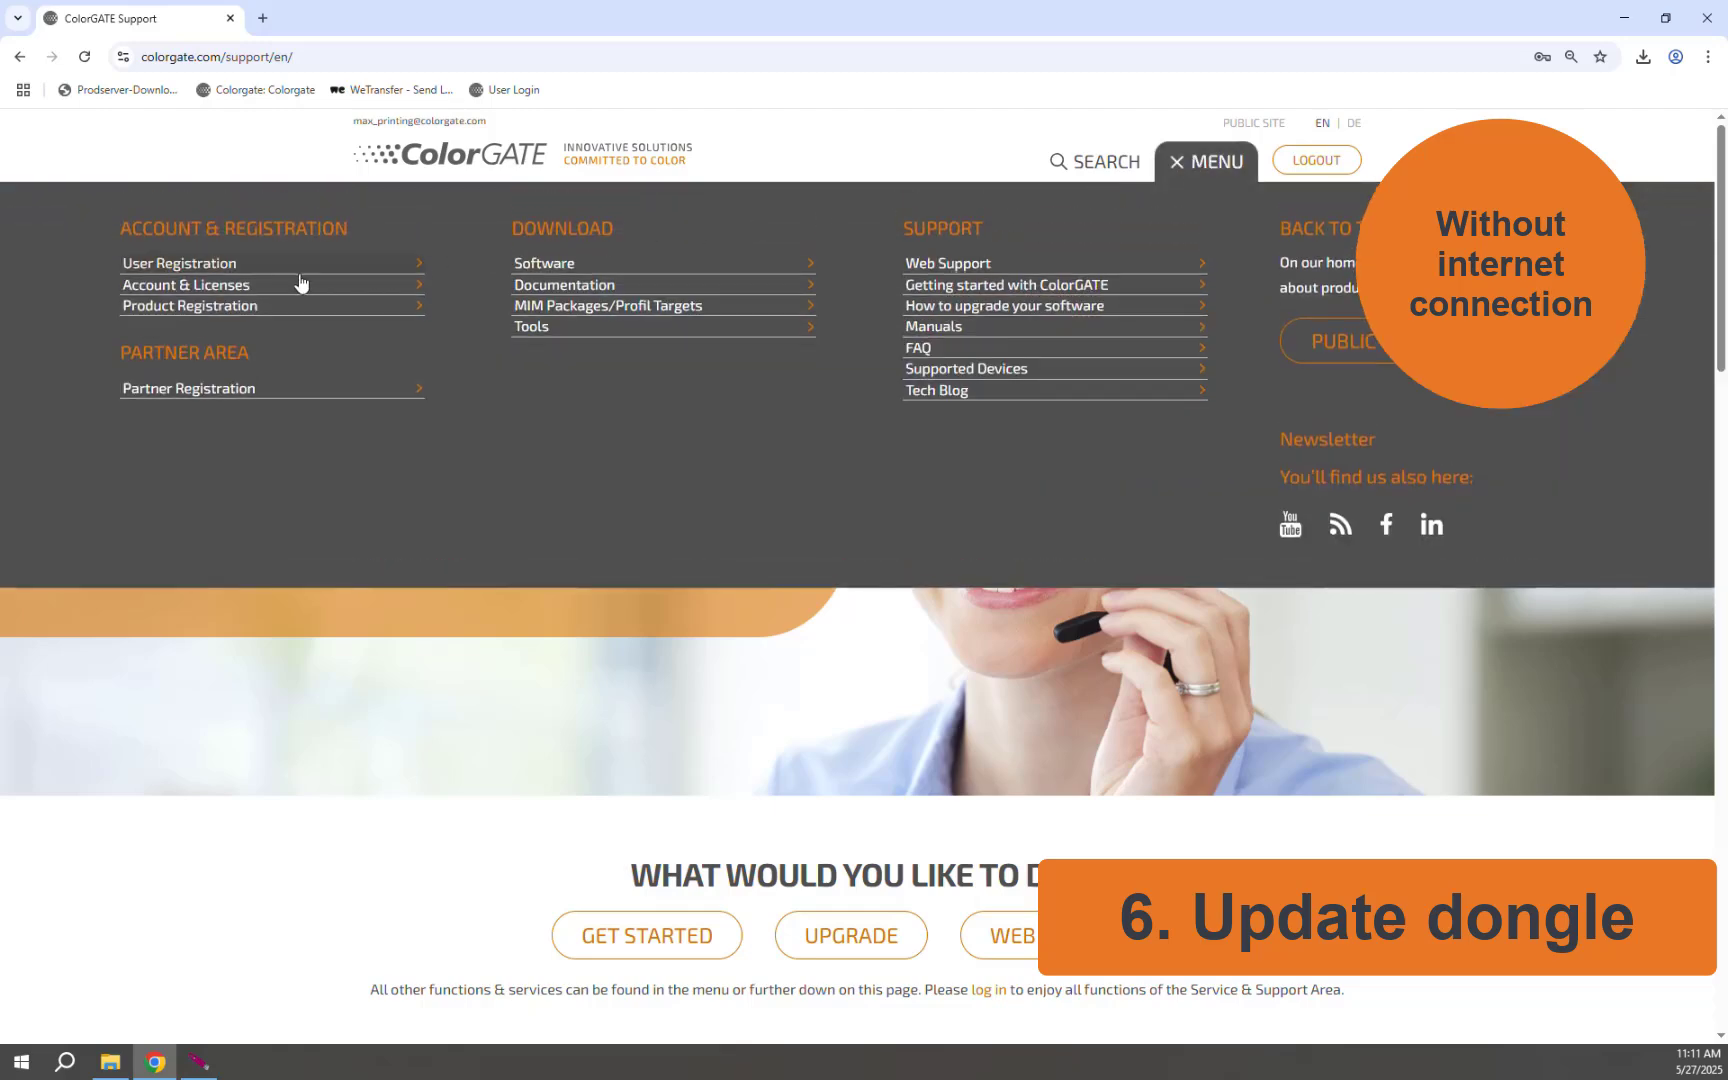
{"action": "left_click", "coordinate": [228, 286]}
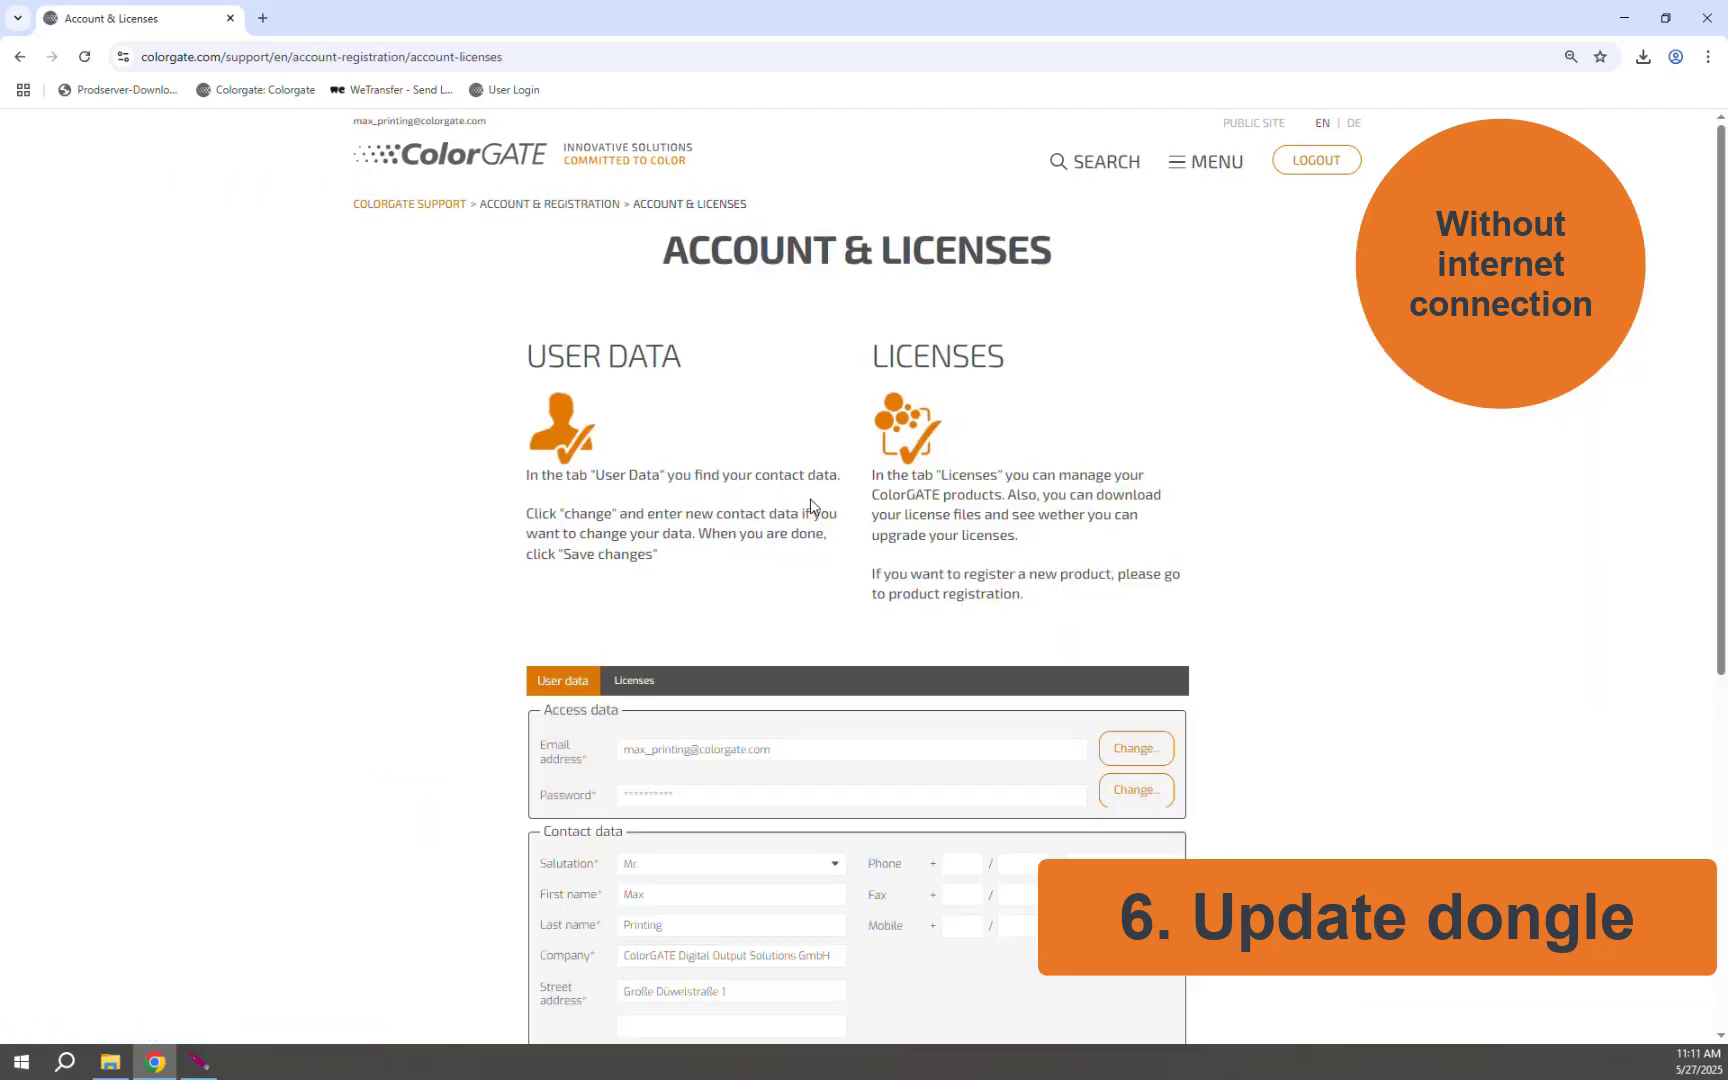
{"action": "scroll", "coordinate": [812, 506], "scroll_direction": "down", "scroll_amount": 5}
{"action": "left_click", "coordinate": [634, 232]}
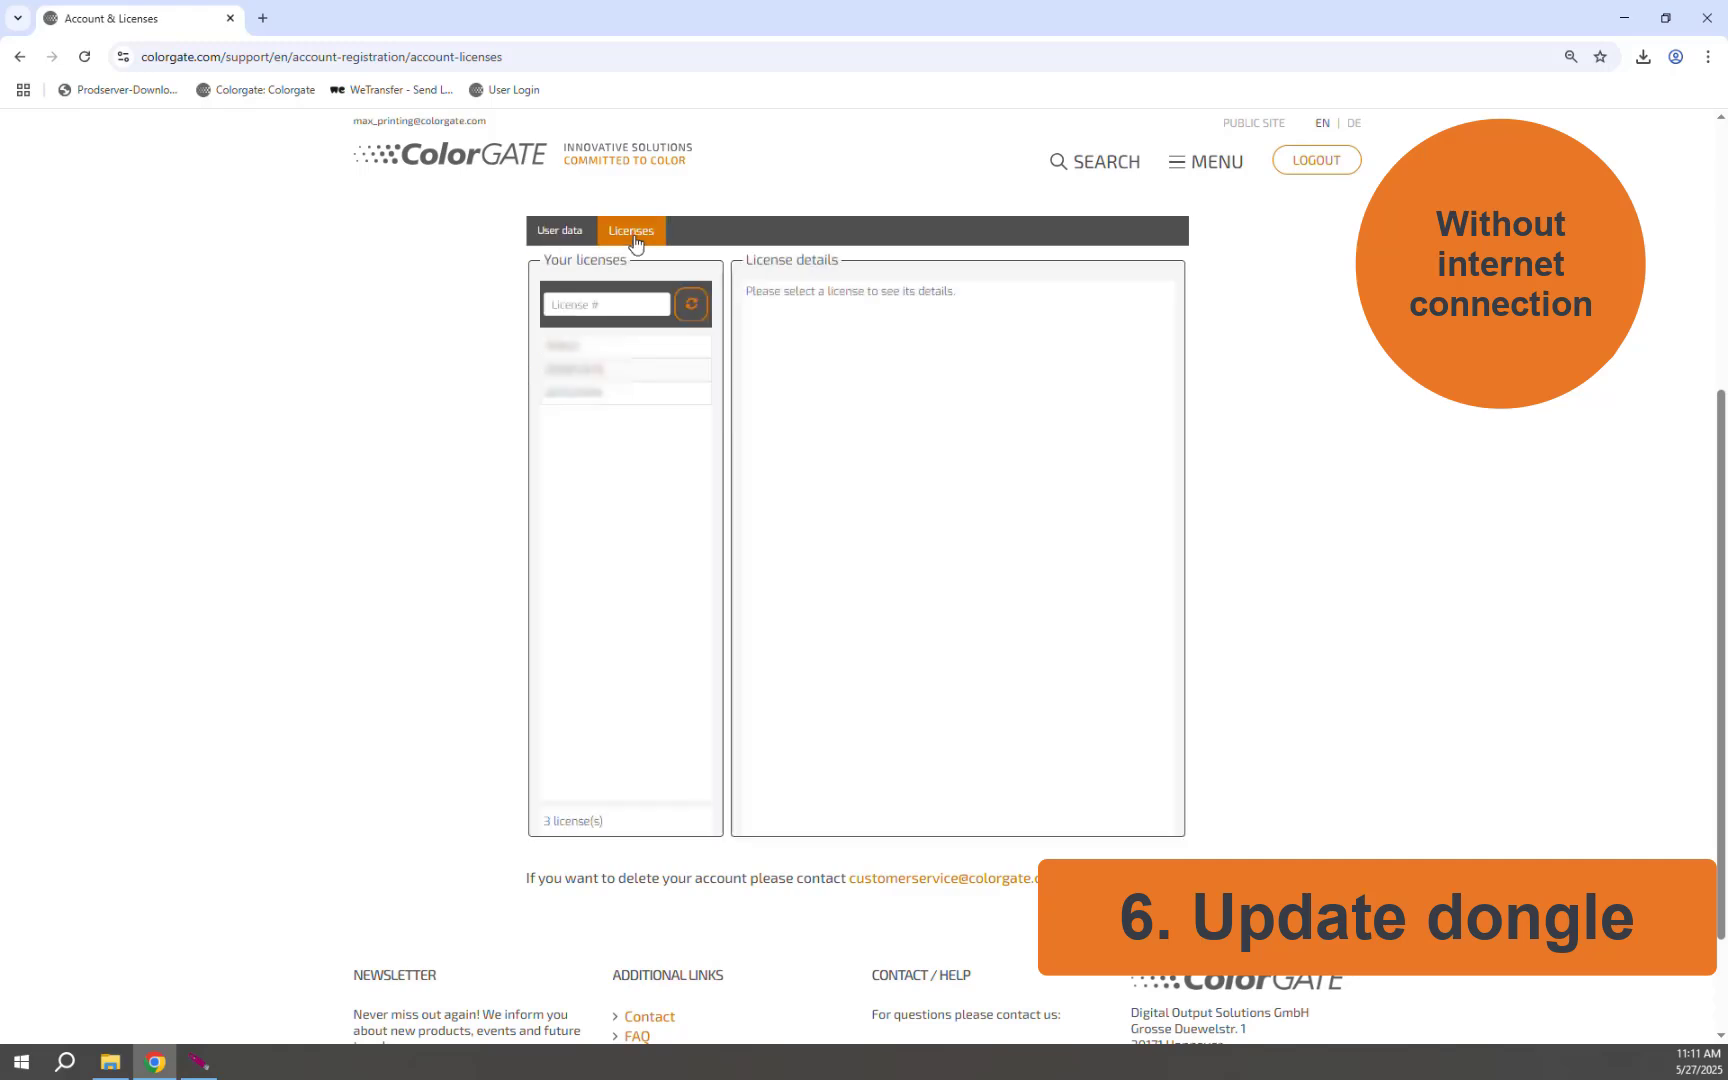
{"action": "left_click", "coordinate": [572, 350]}
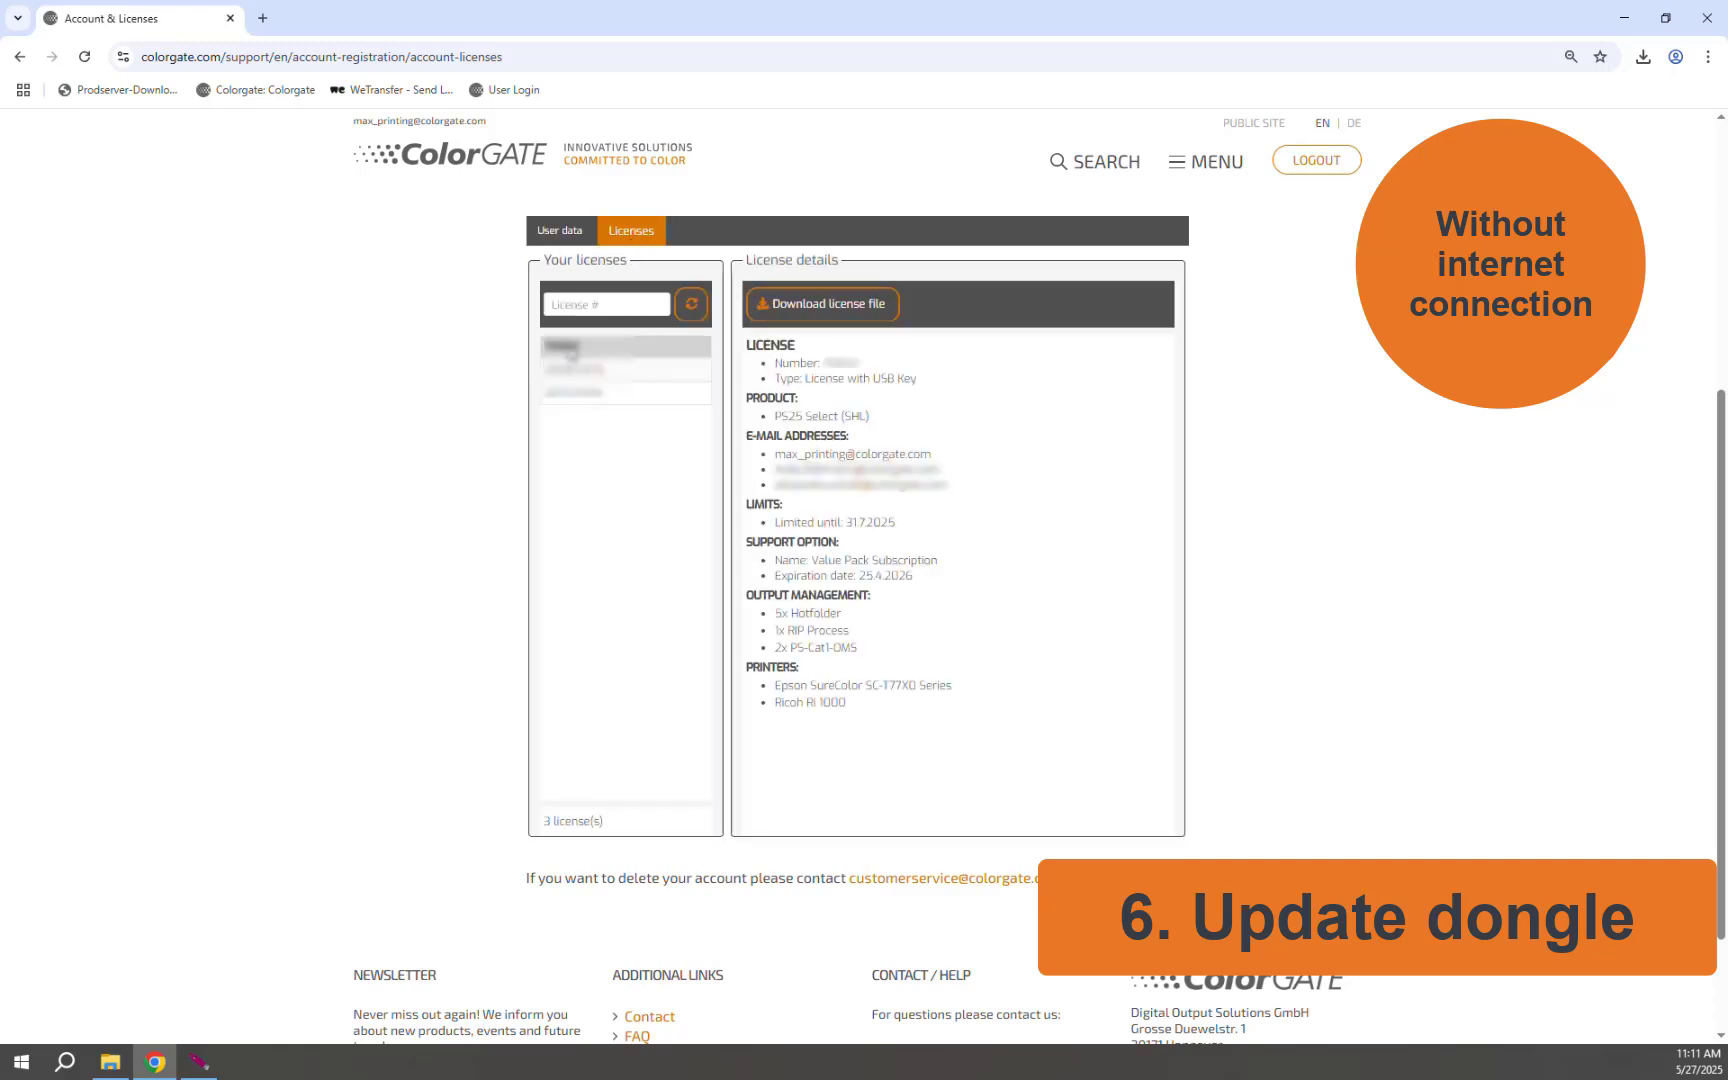
{"action": "left_click", "coordinate": [811, 313]}
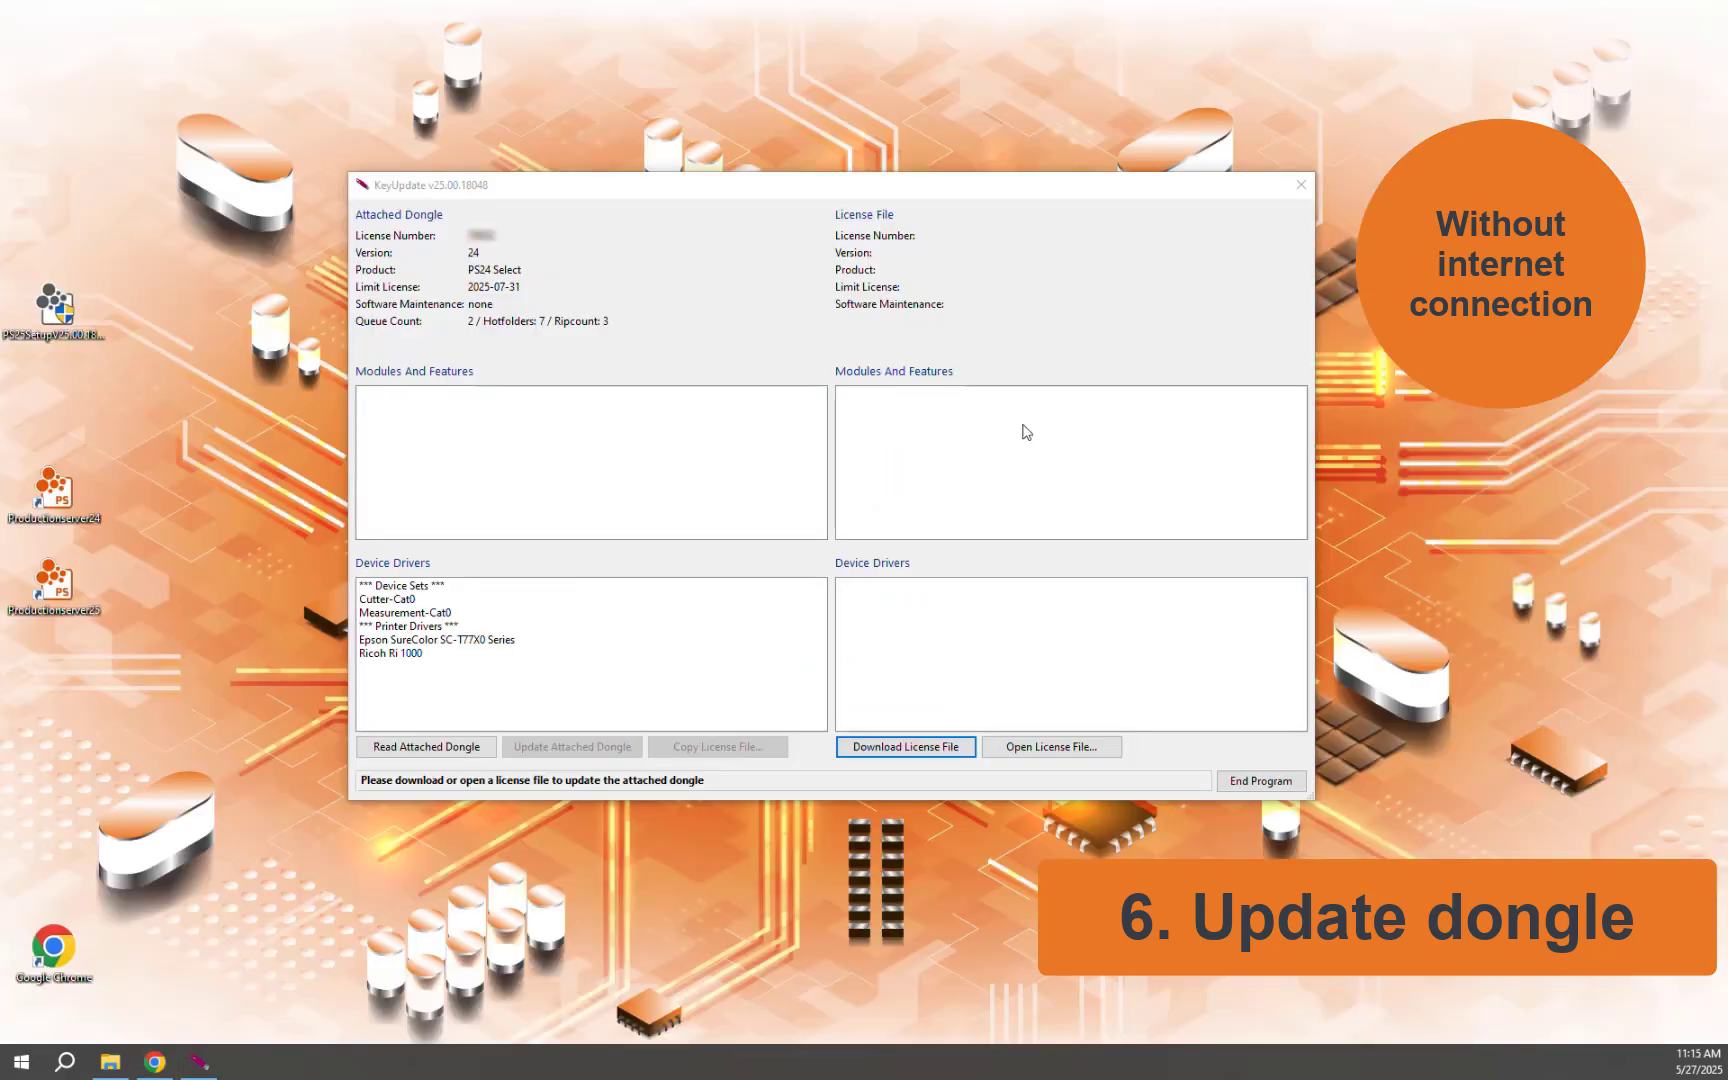
Load the .cky license file from Downloads and update the attached dongle to PS25 Select, declining the copy
{"action": "left_click", "coordinate": [1052, 747]}
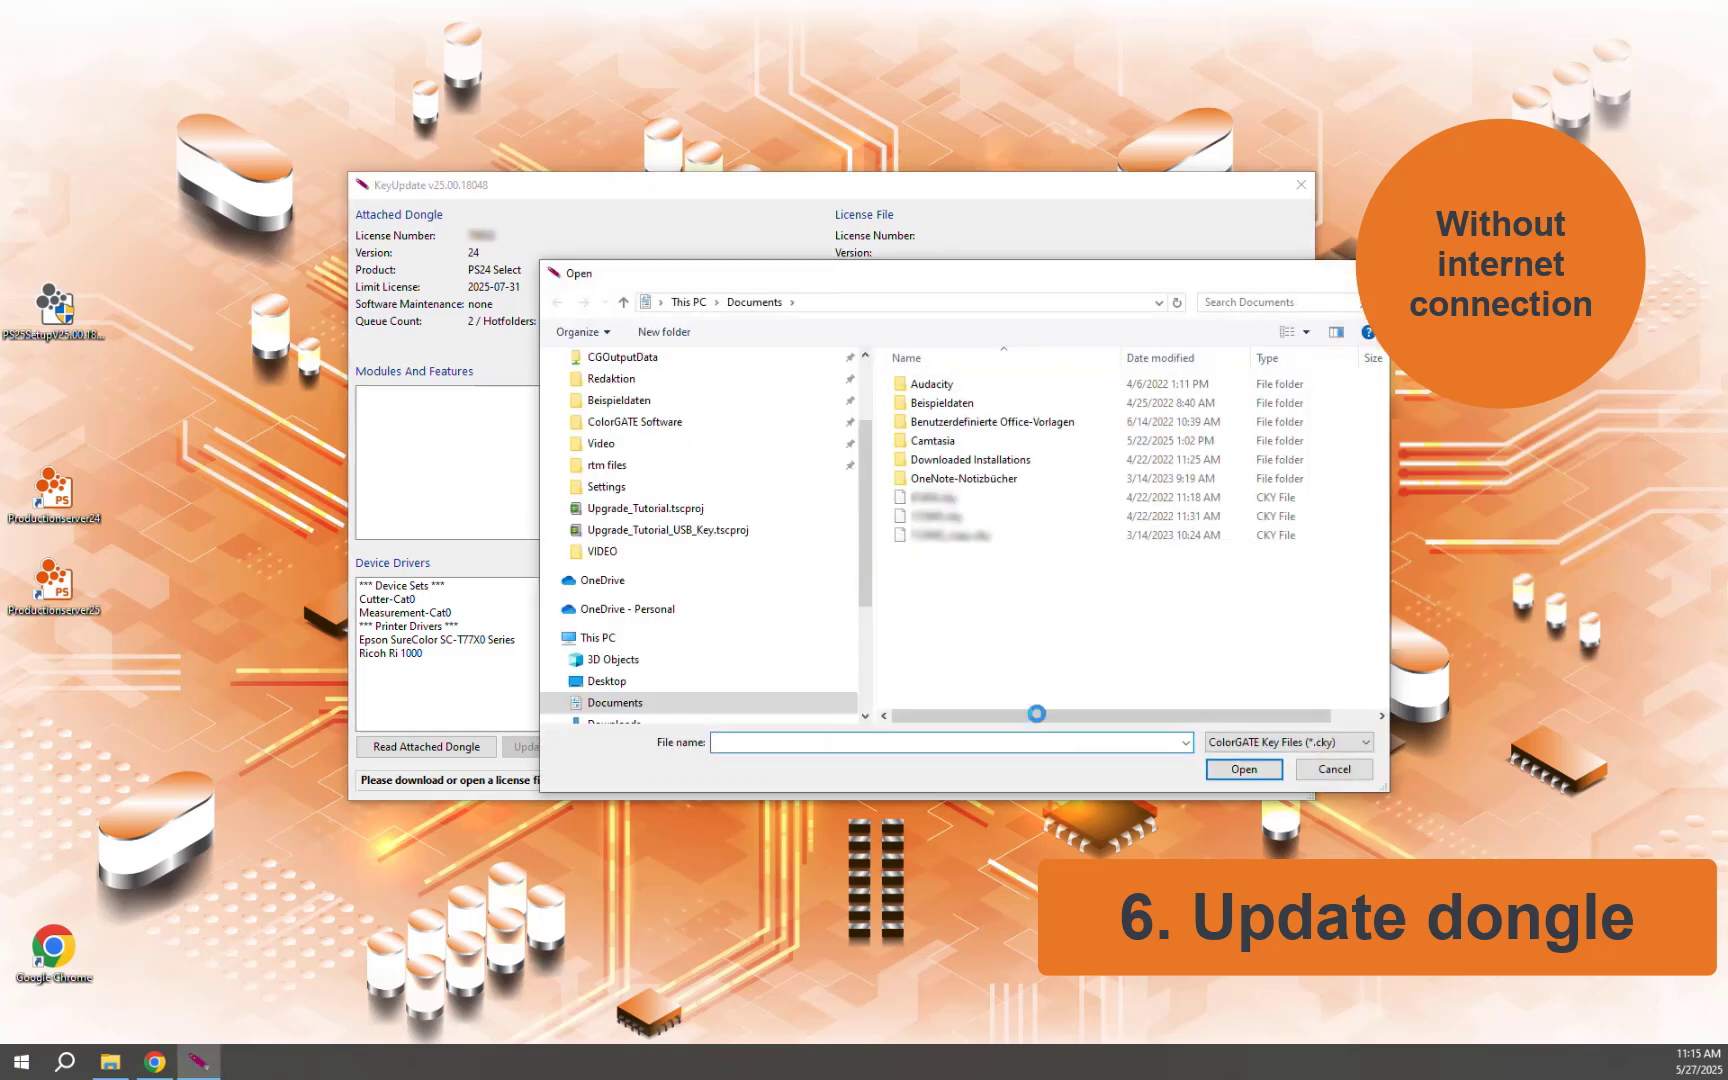
{"action": "left_click_drag", "start_coordinate": [866, 525], "coordinate": [866, 471]}
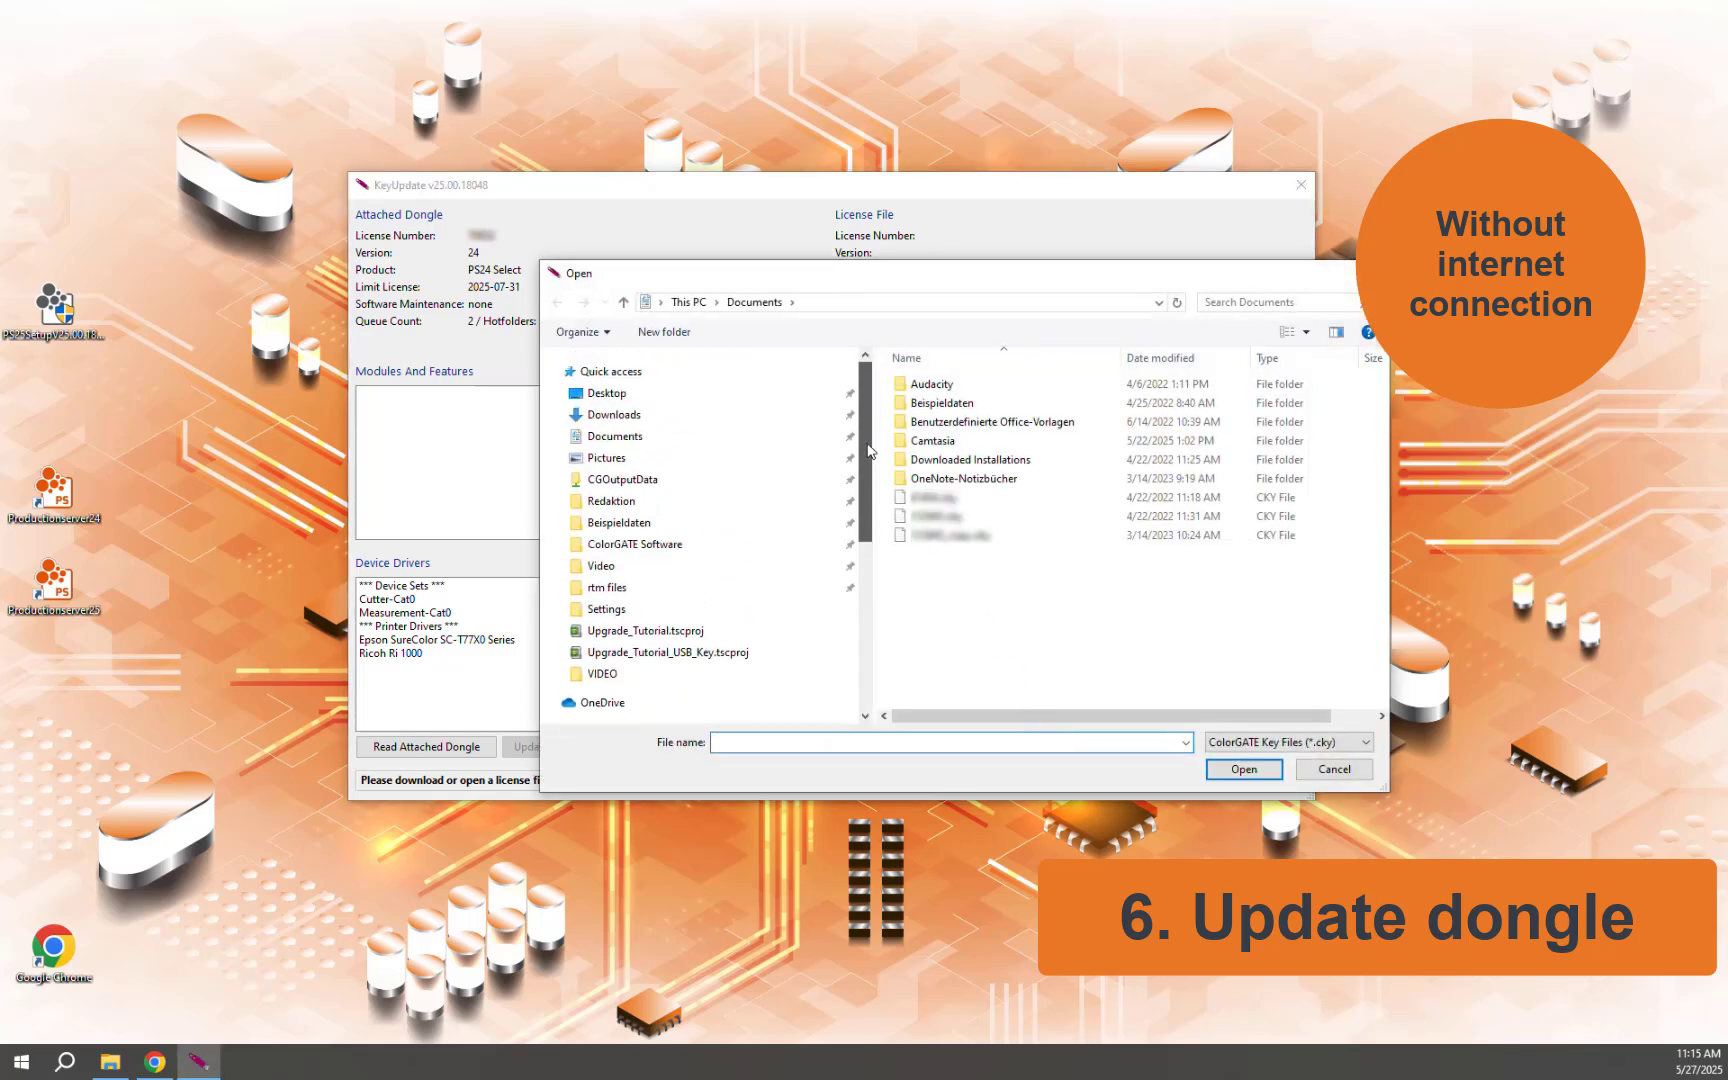
{"action": "left_click", "coordinate": [616, 415]}
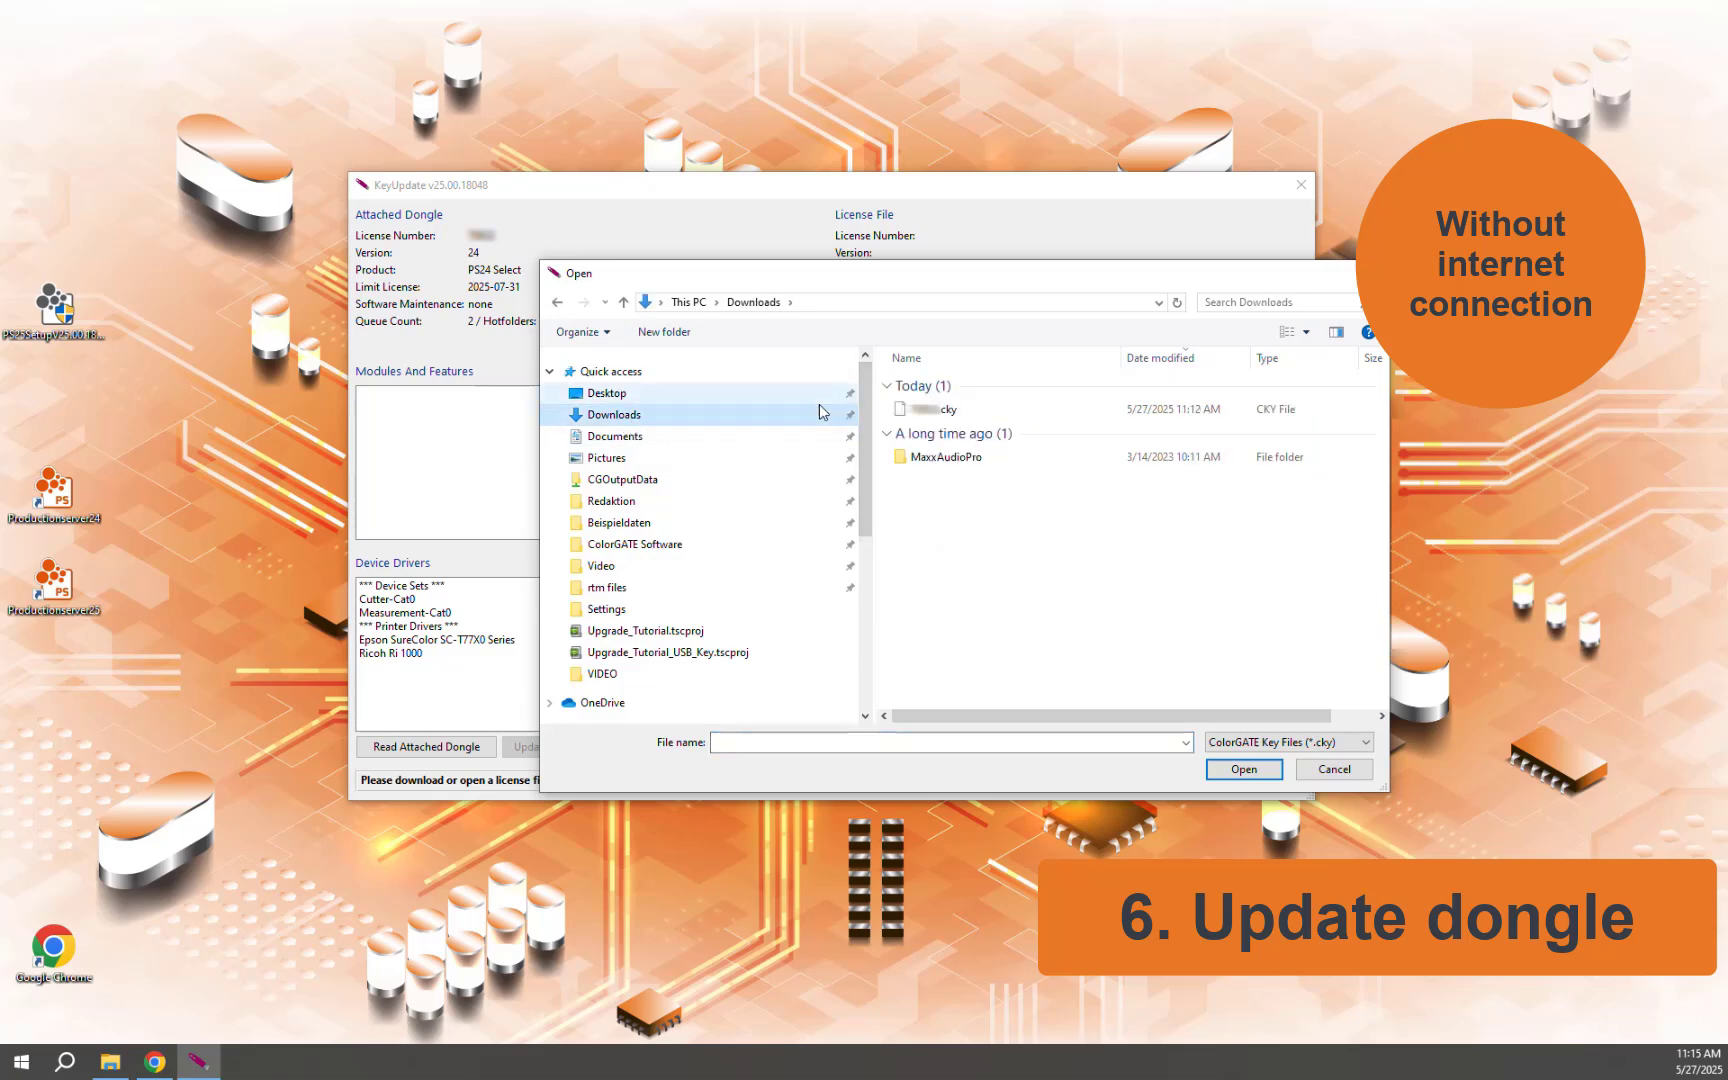
{"action": "double_click", "coordinate": [927, 410]}
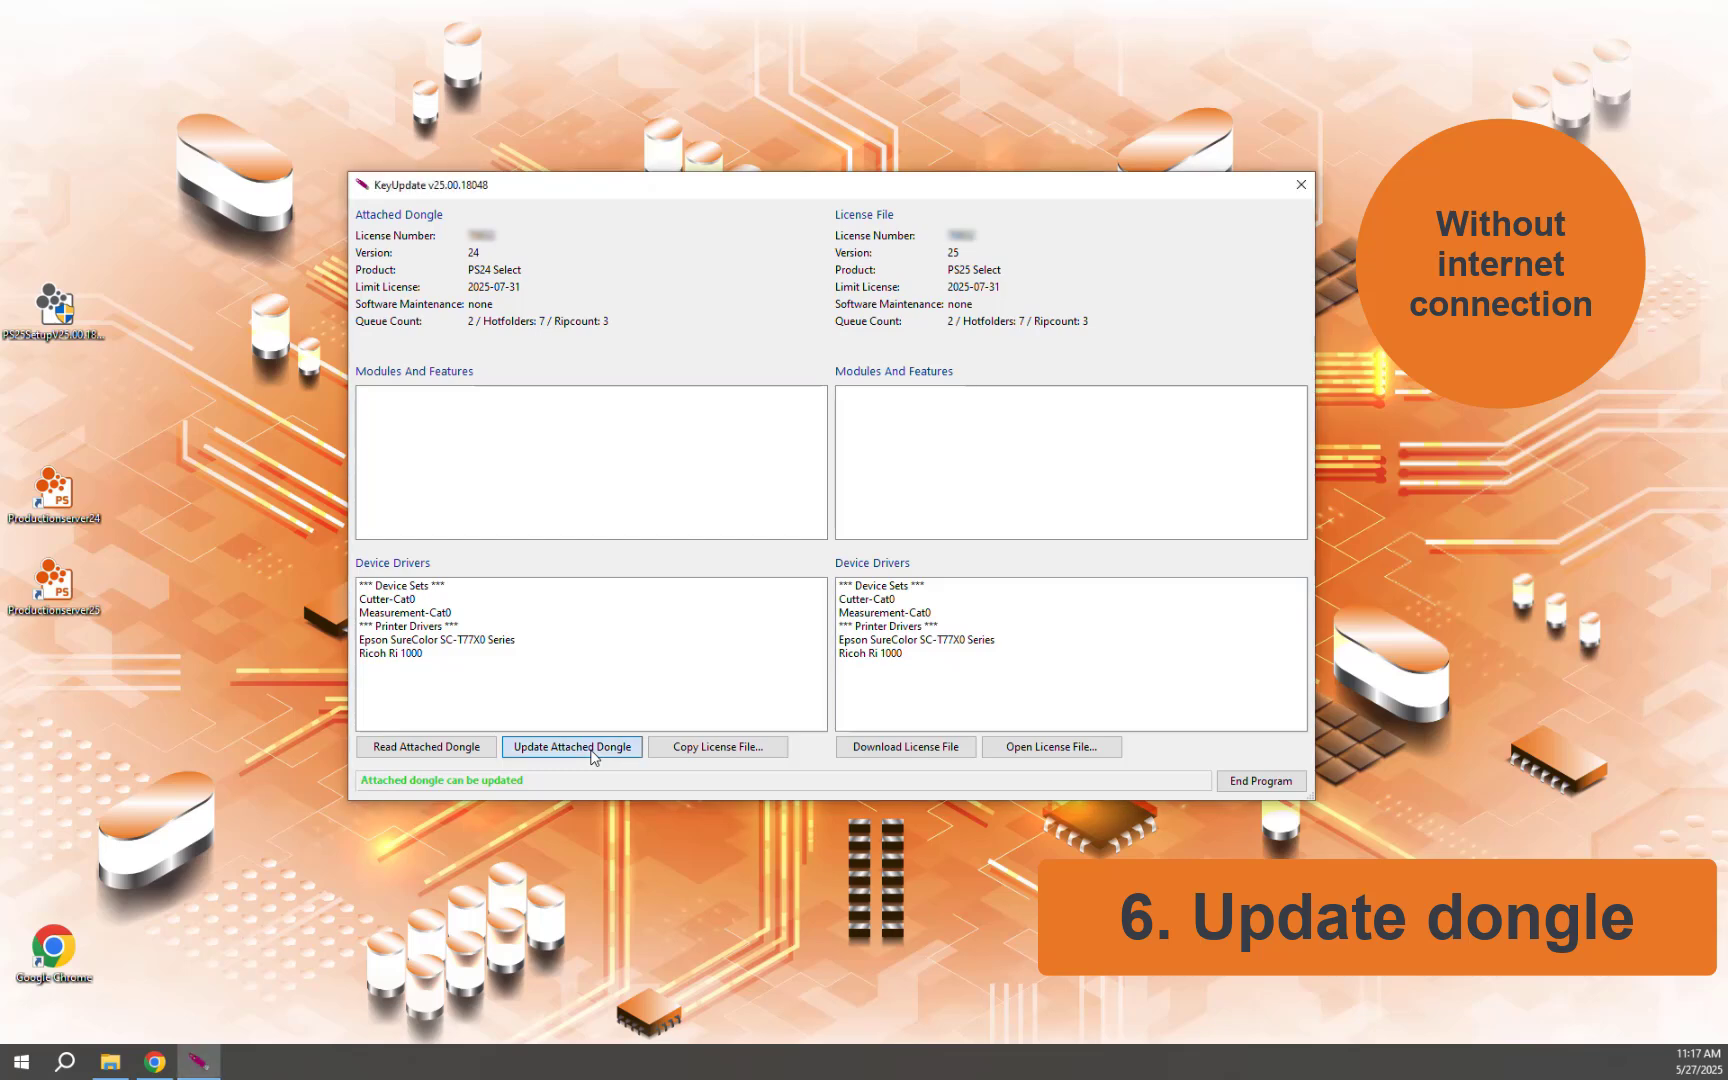
{"action": "left_click", "coordinate": [594, 757]}
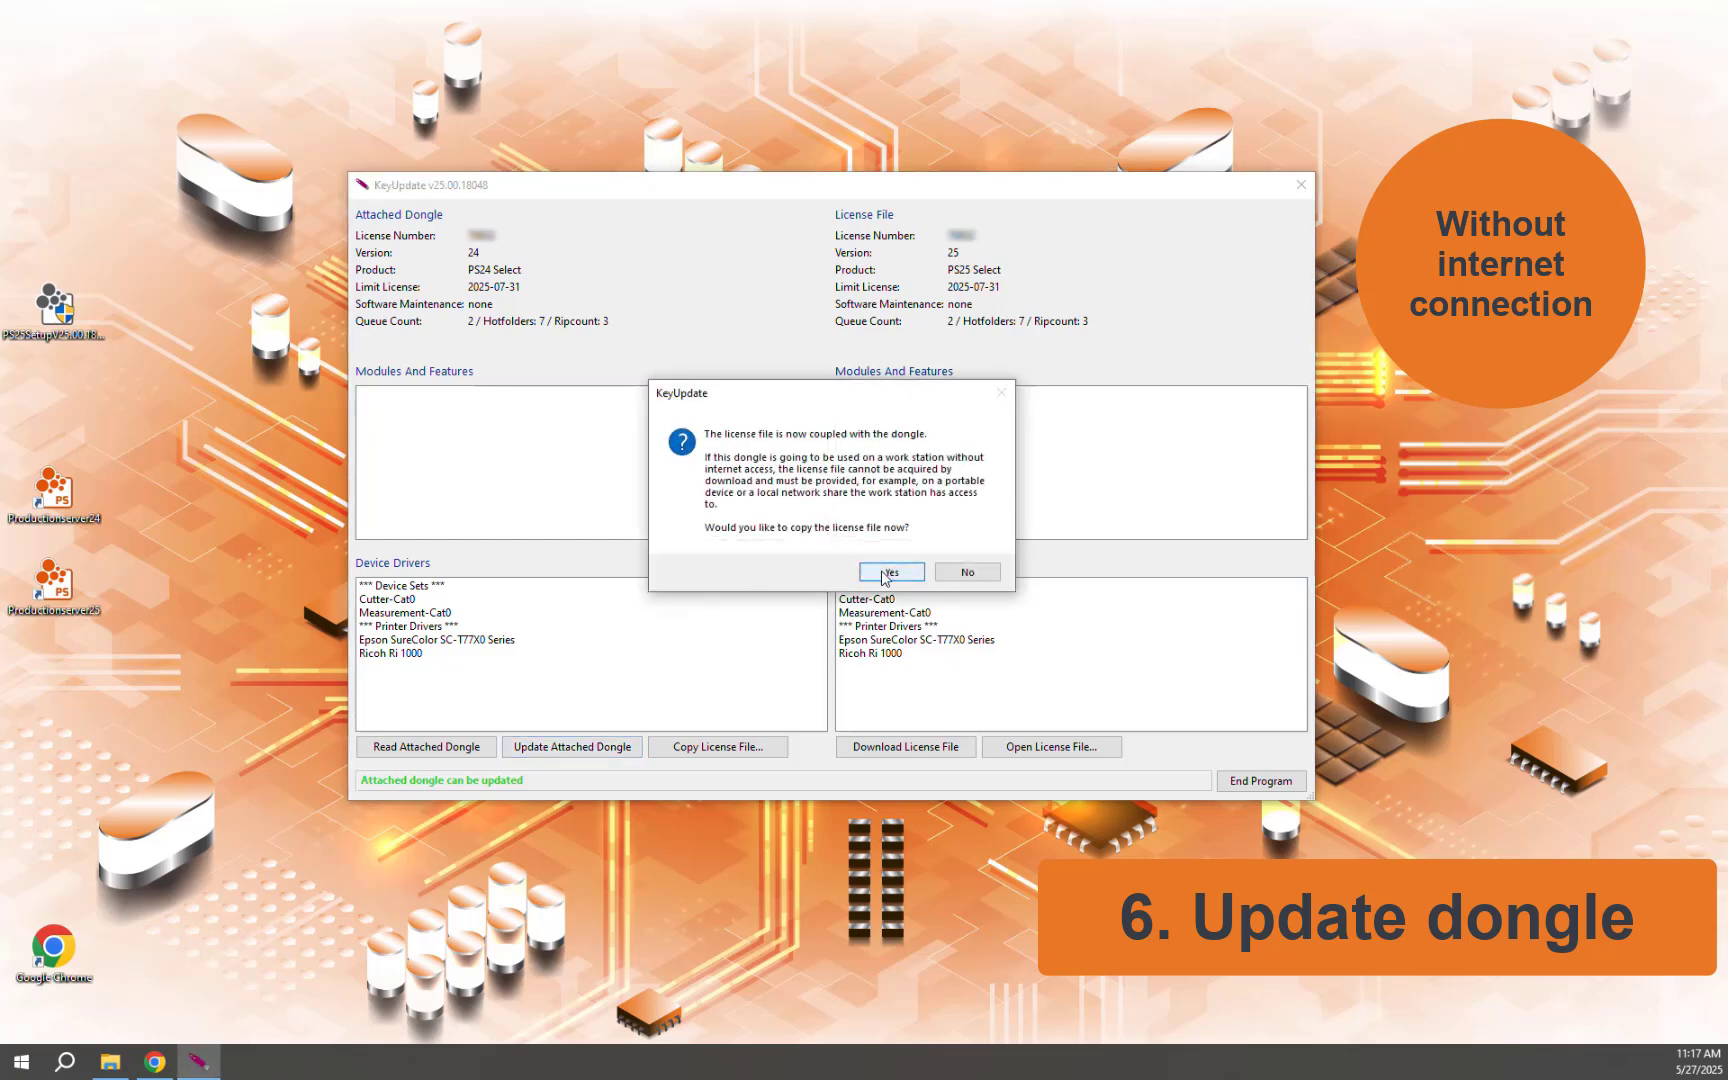
{"action": "left_click", "coordinate": [958, 576]}
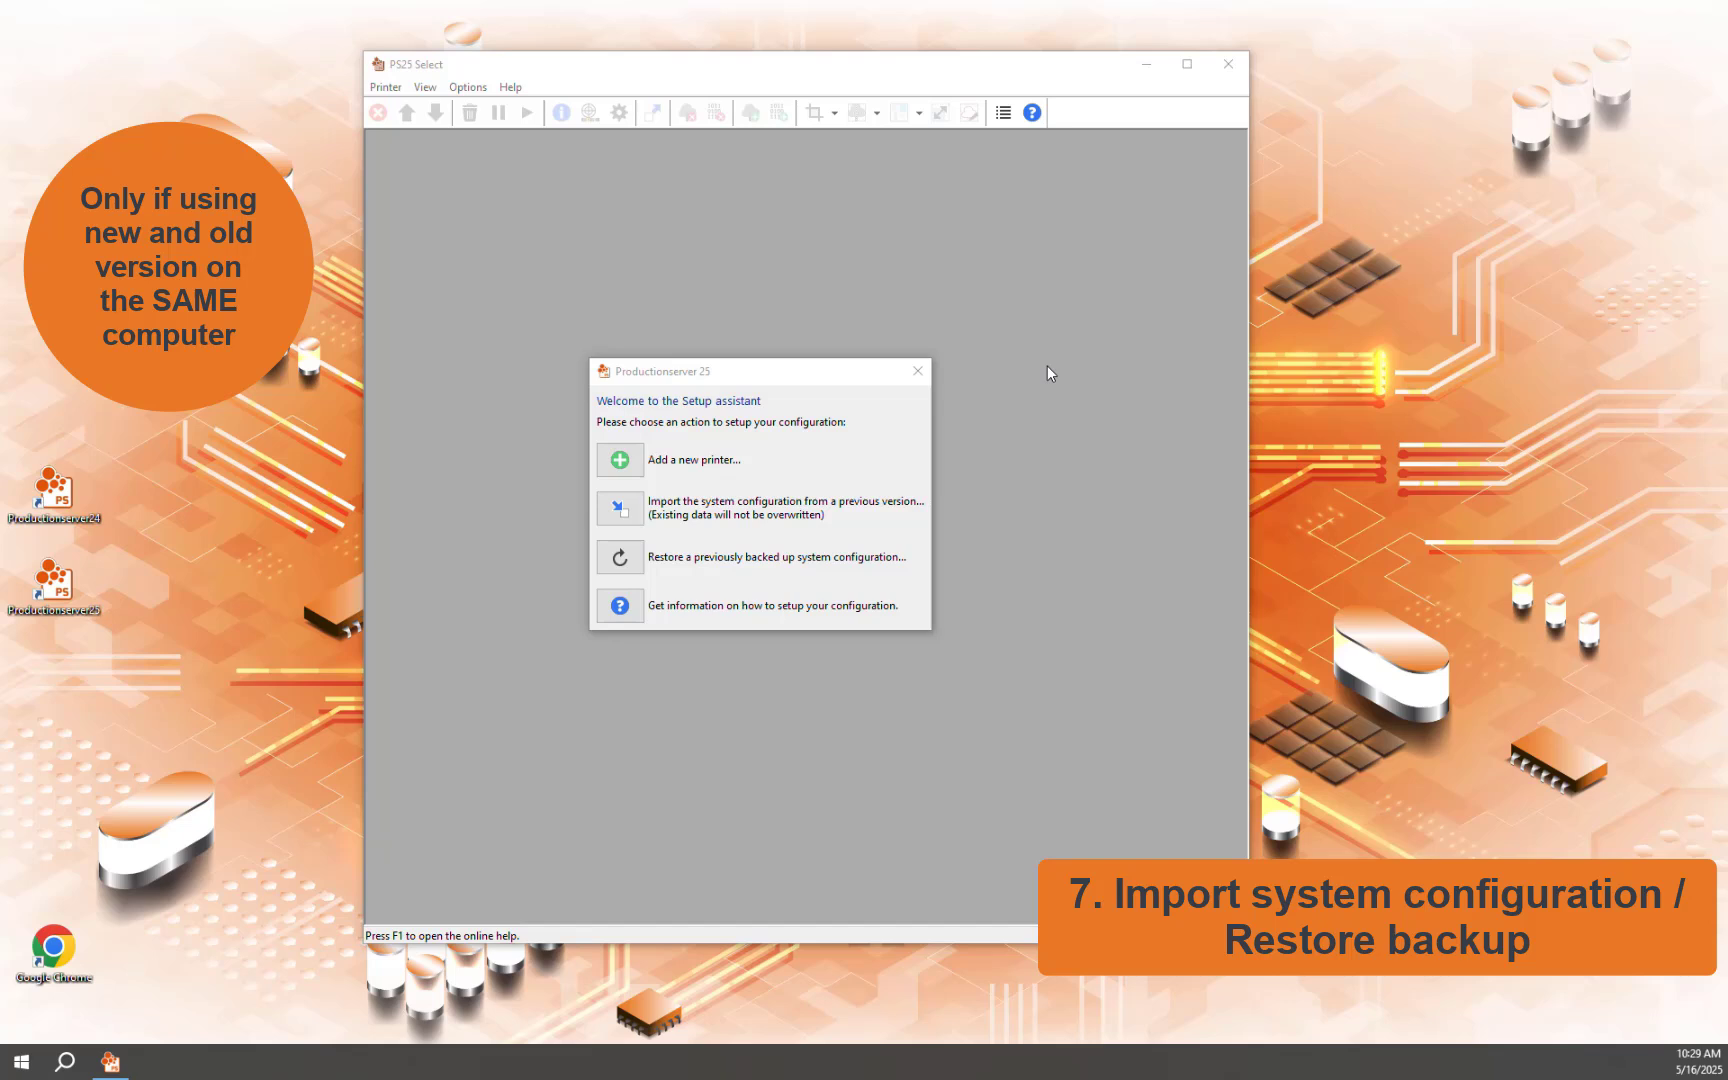
Via Help > Setup assistant, import Productionserver 24's configuration (181 items) and restart PS25
{"action": "left_click", "coordinate": [917, 371]}
{"action": "left_click", "coordinate": [511, 88]}
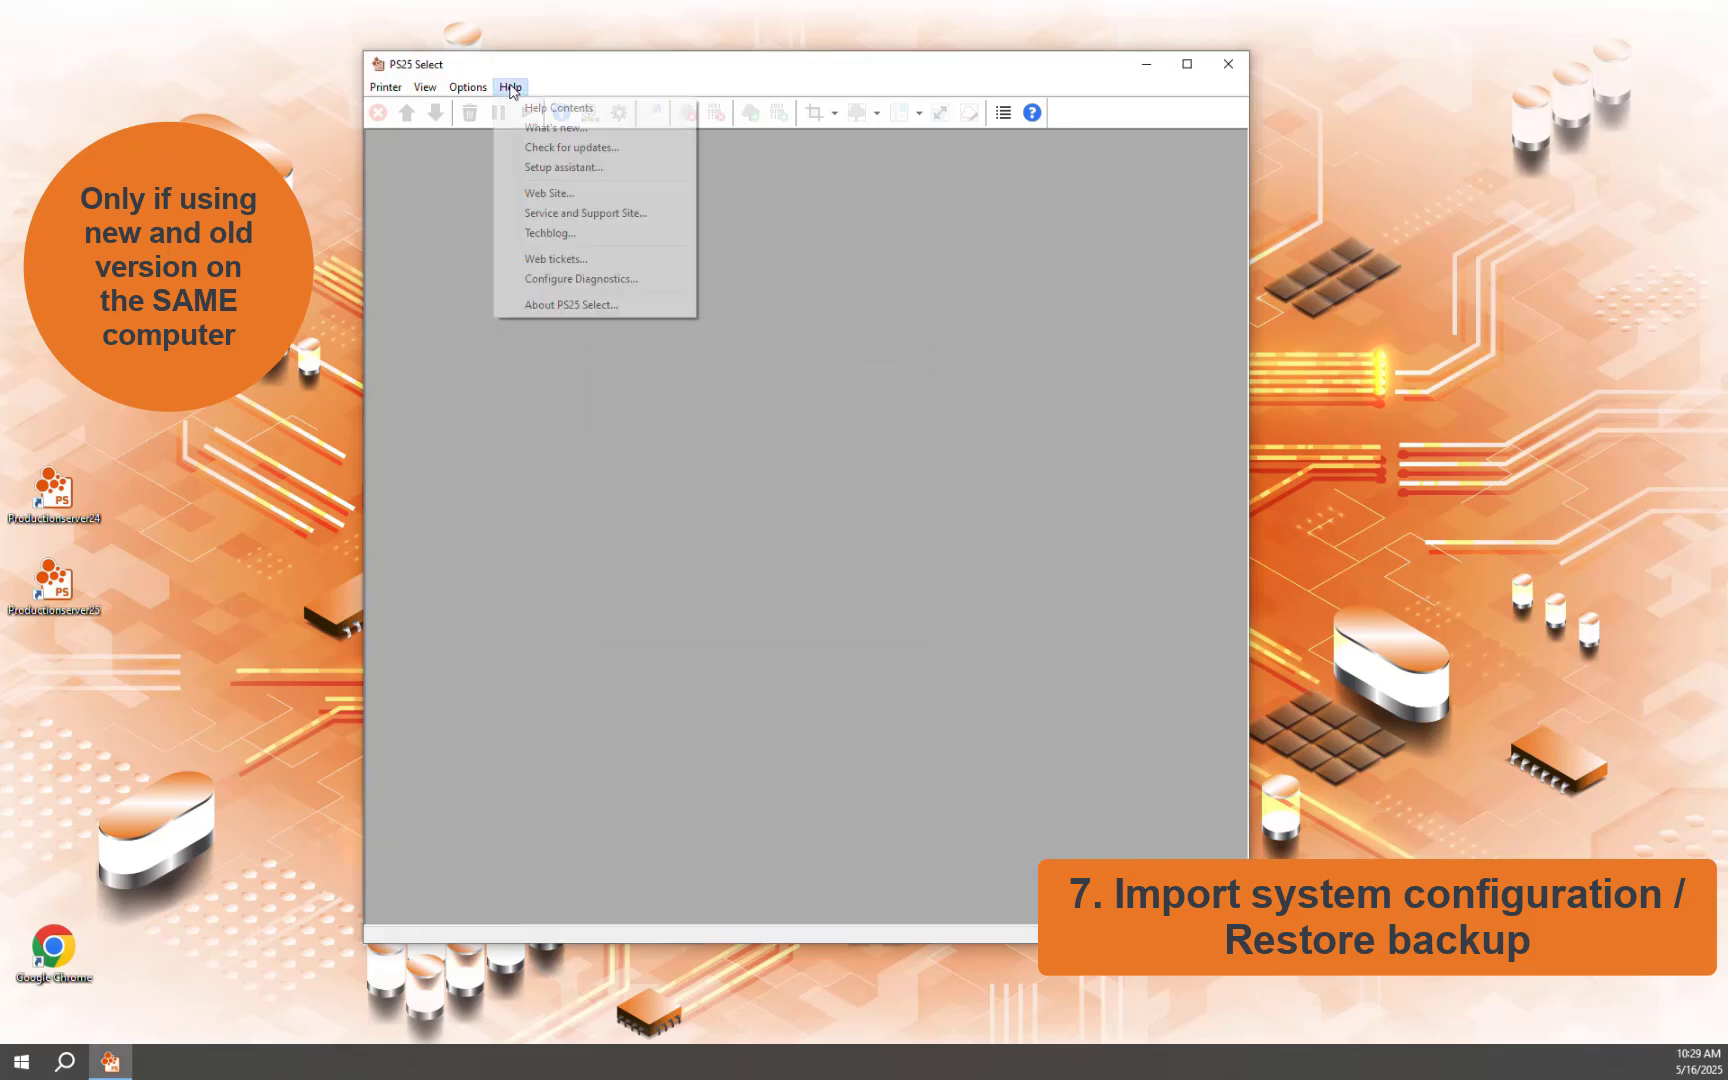
{"action": "left_click", "coordinate": [554, 165]}
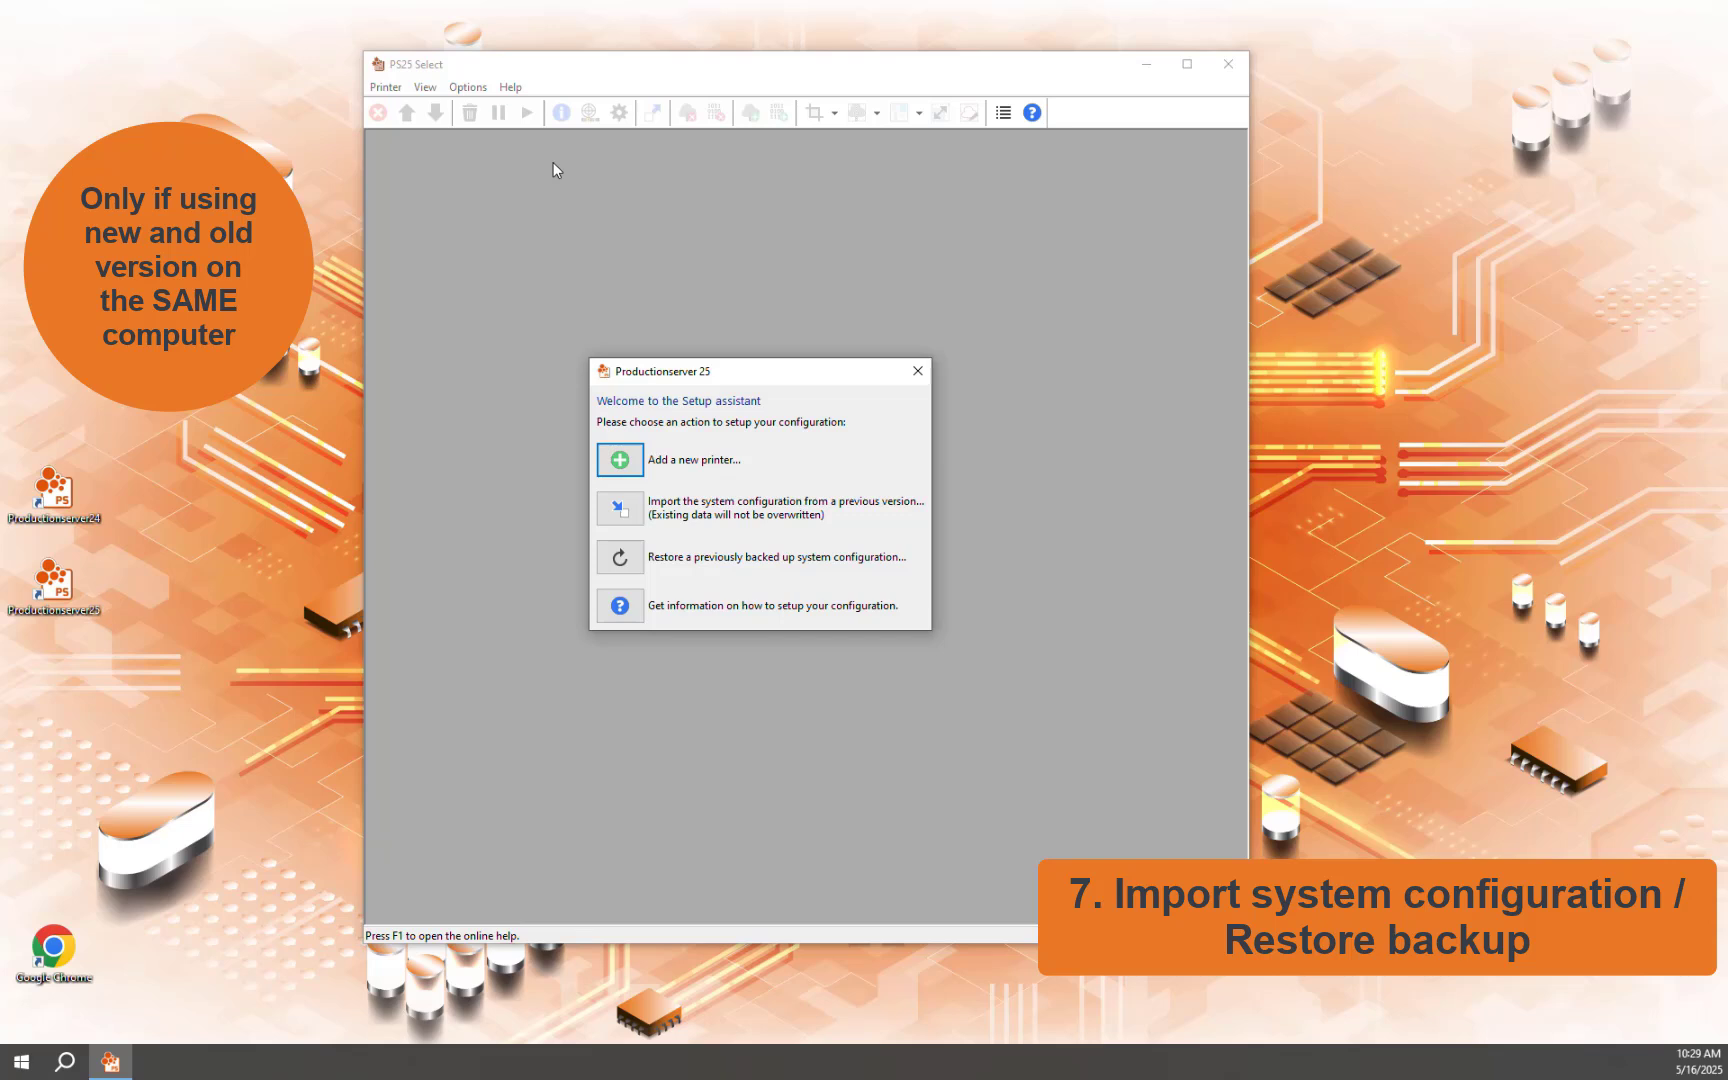
{"action": "left_click", "coordinate": [633, 514]}
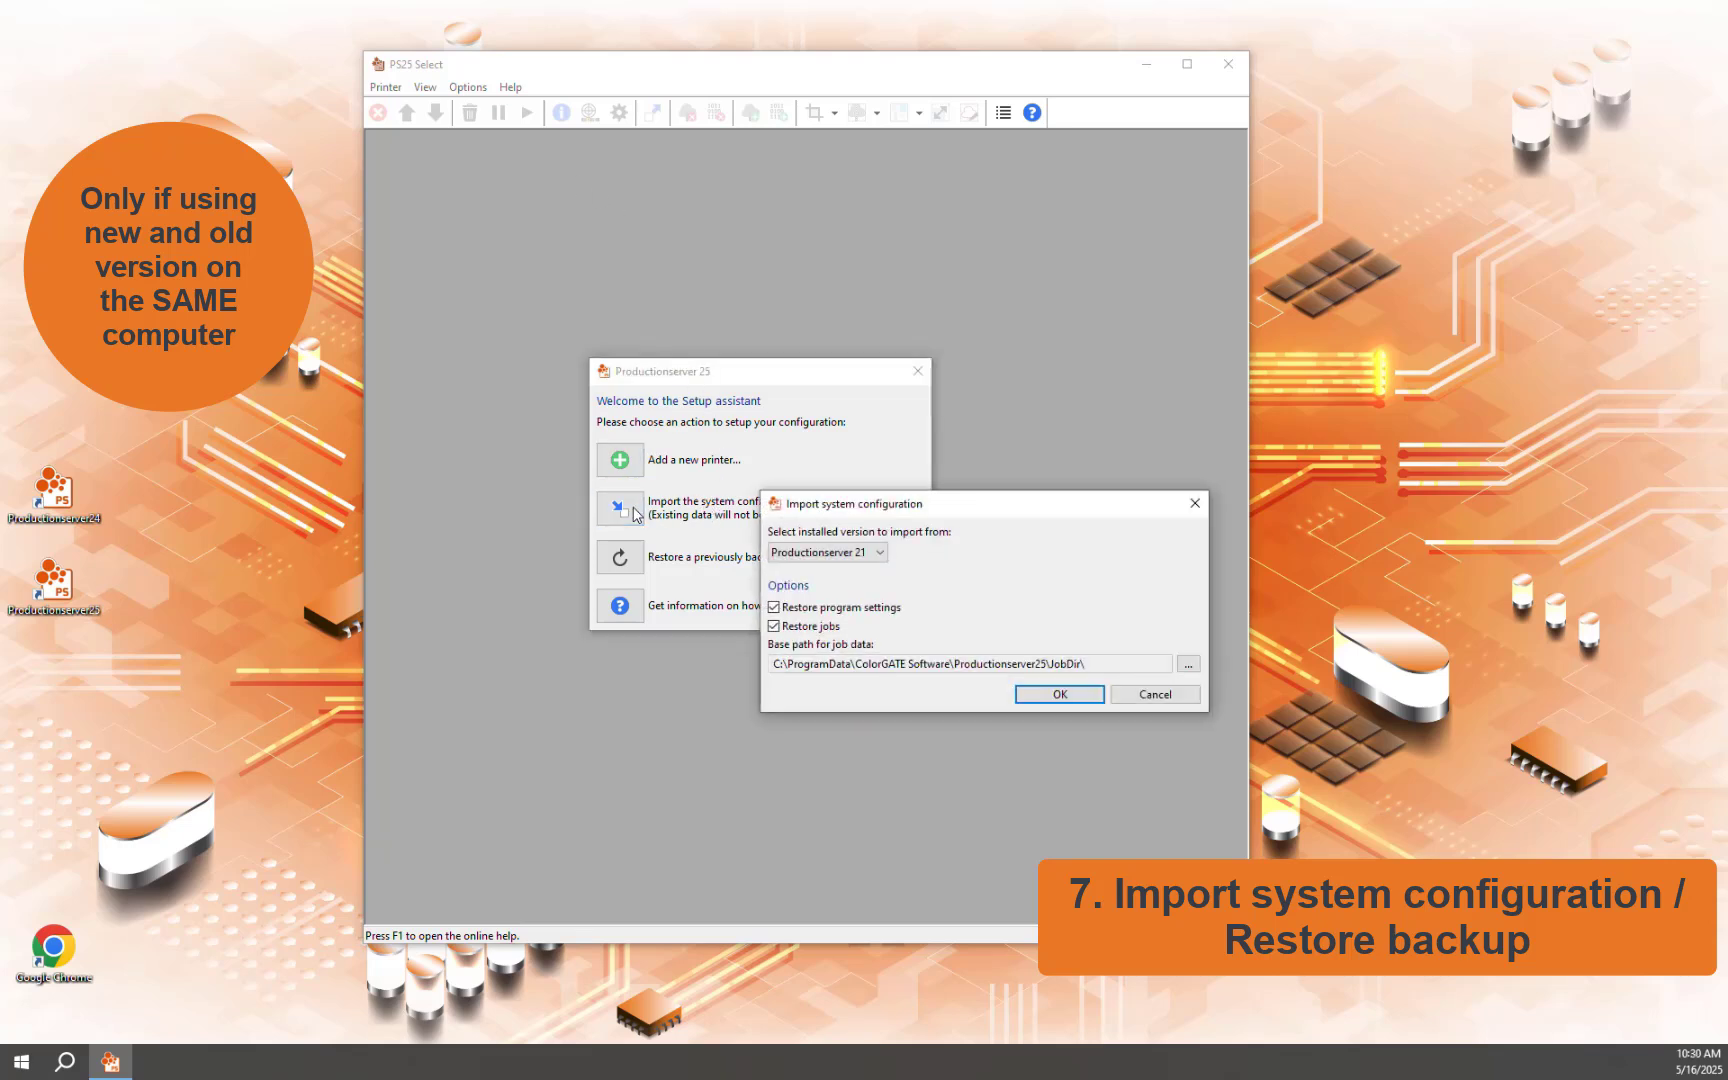
{"action": "left_click", "coordinate": [880, 553]}
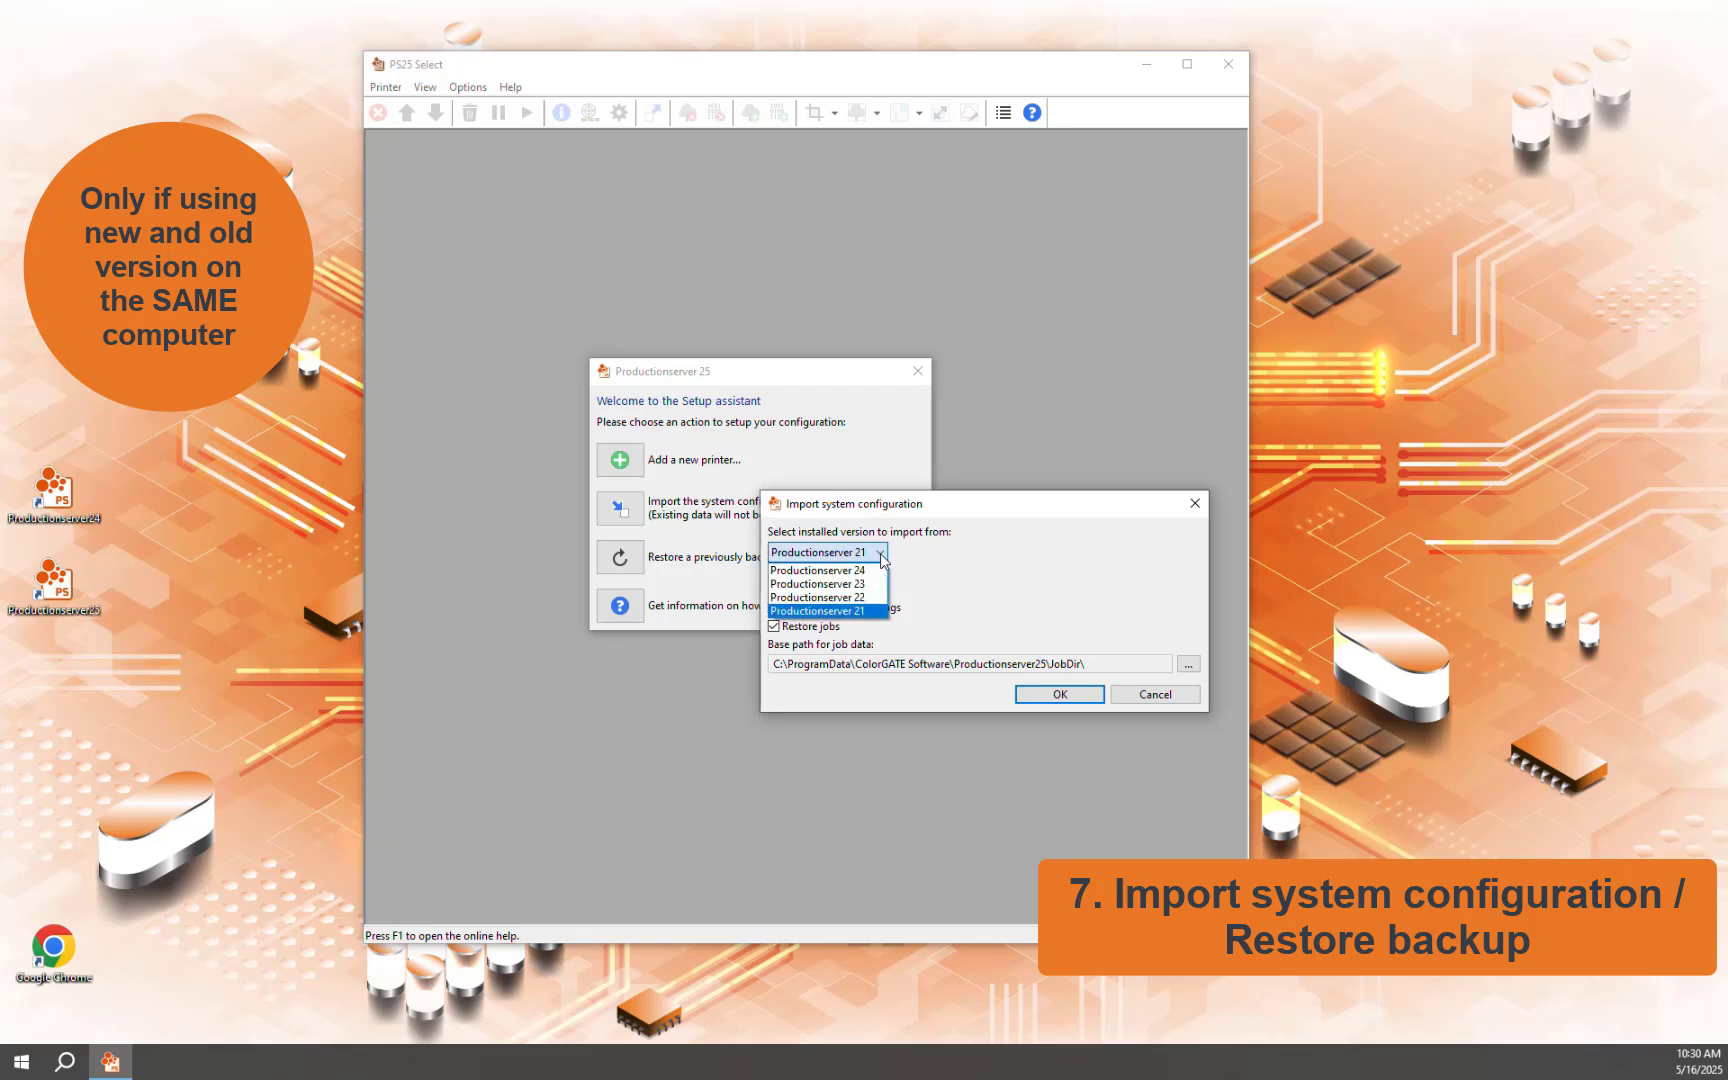
{"action": "left_click", "coordinate": [862, 571]}
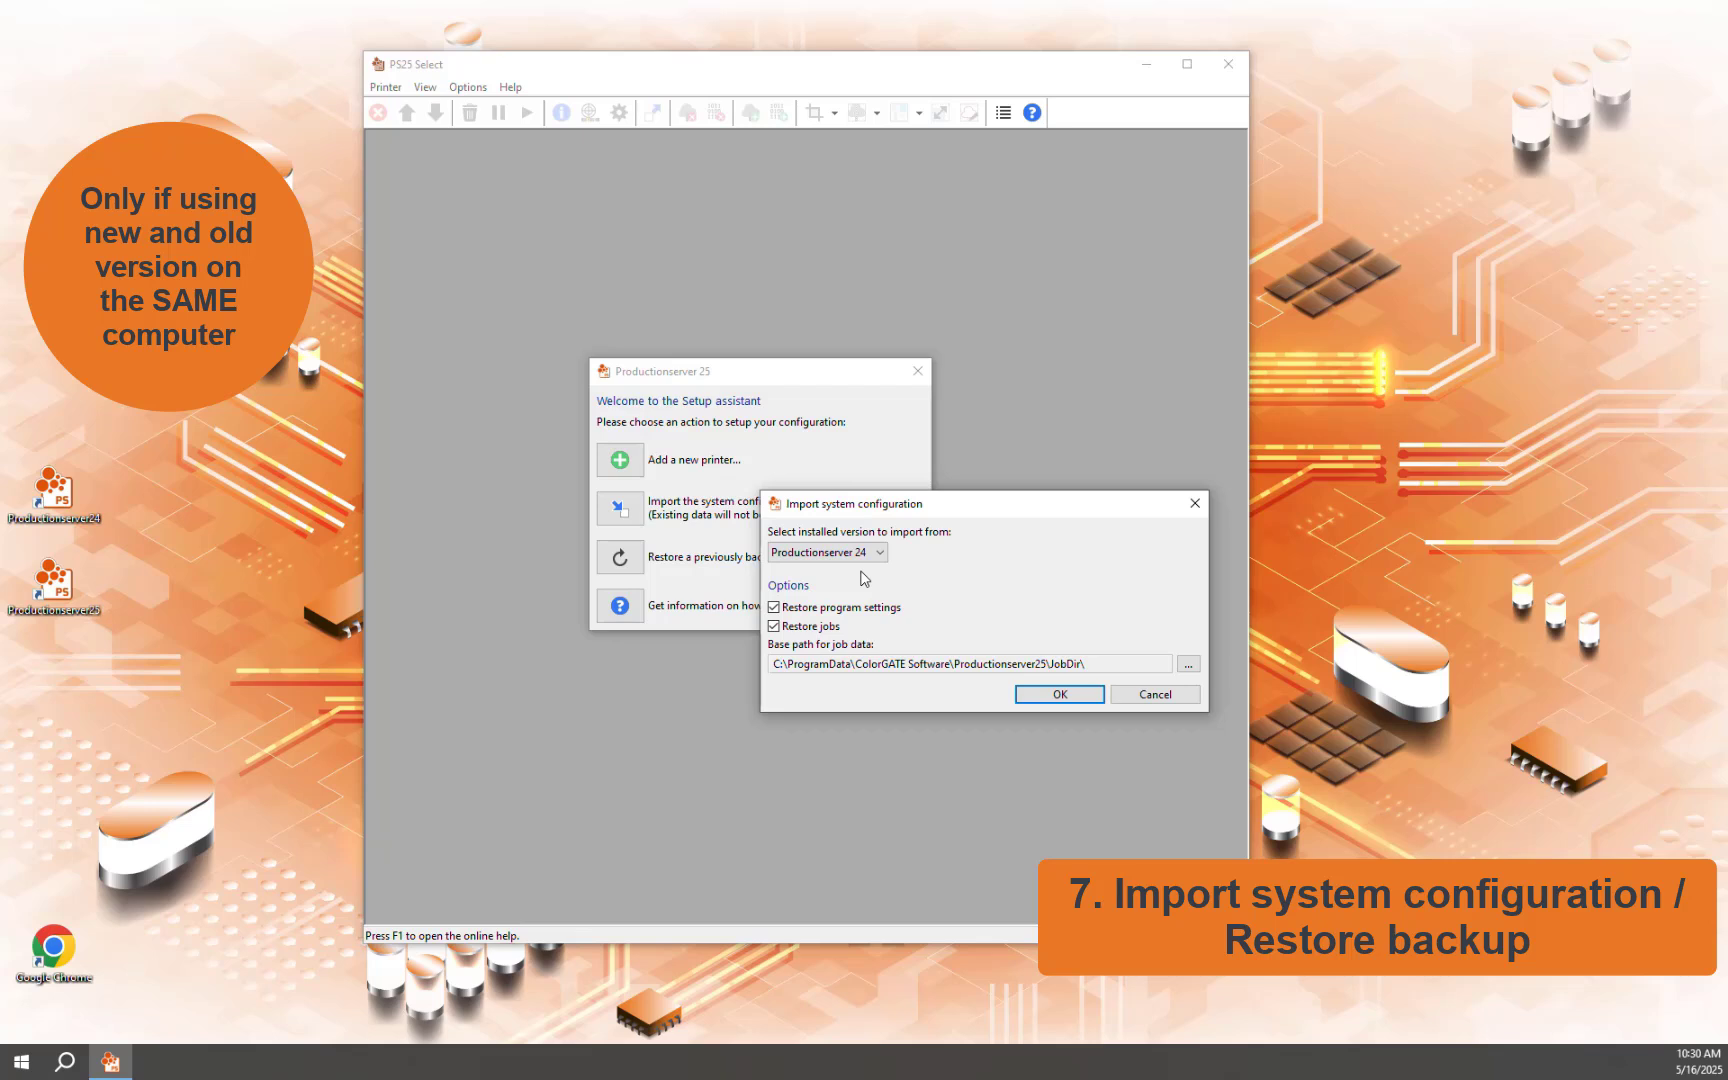
{"action": "left_click", "coordinate": [1026, 700]}
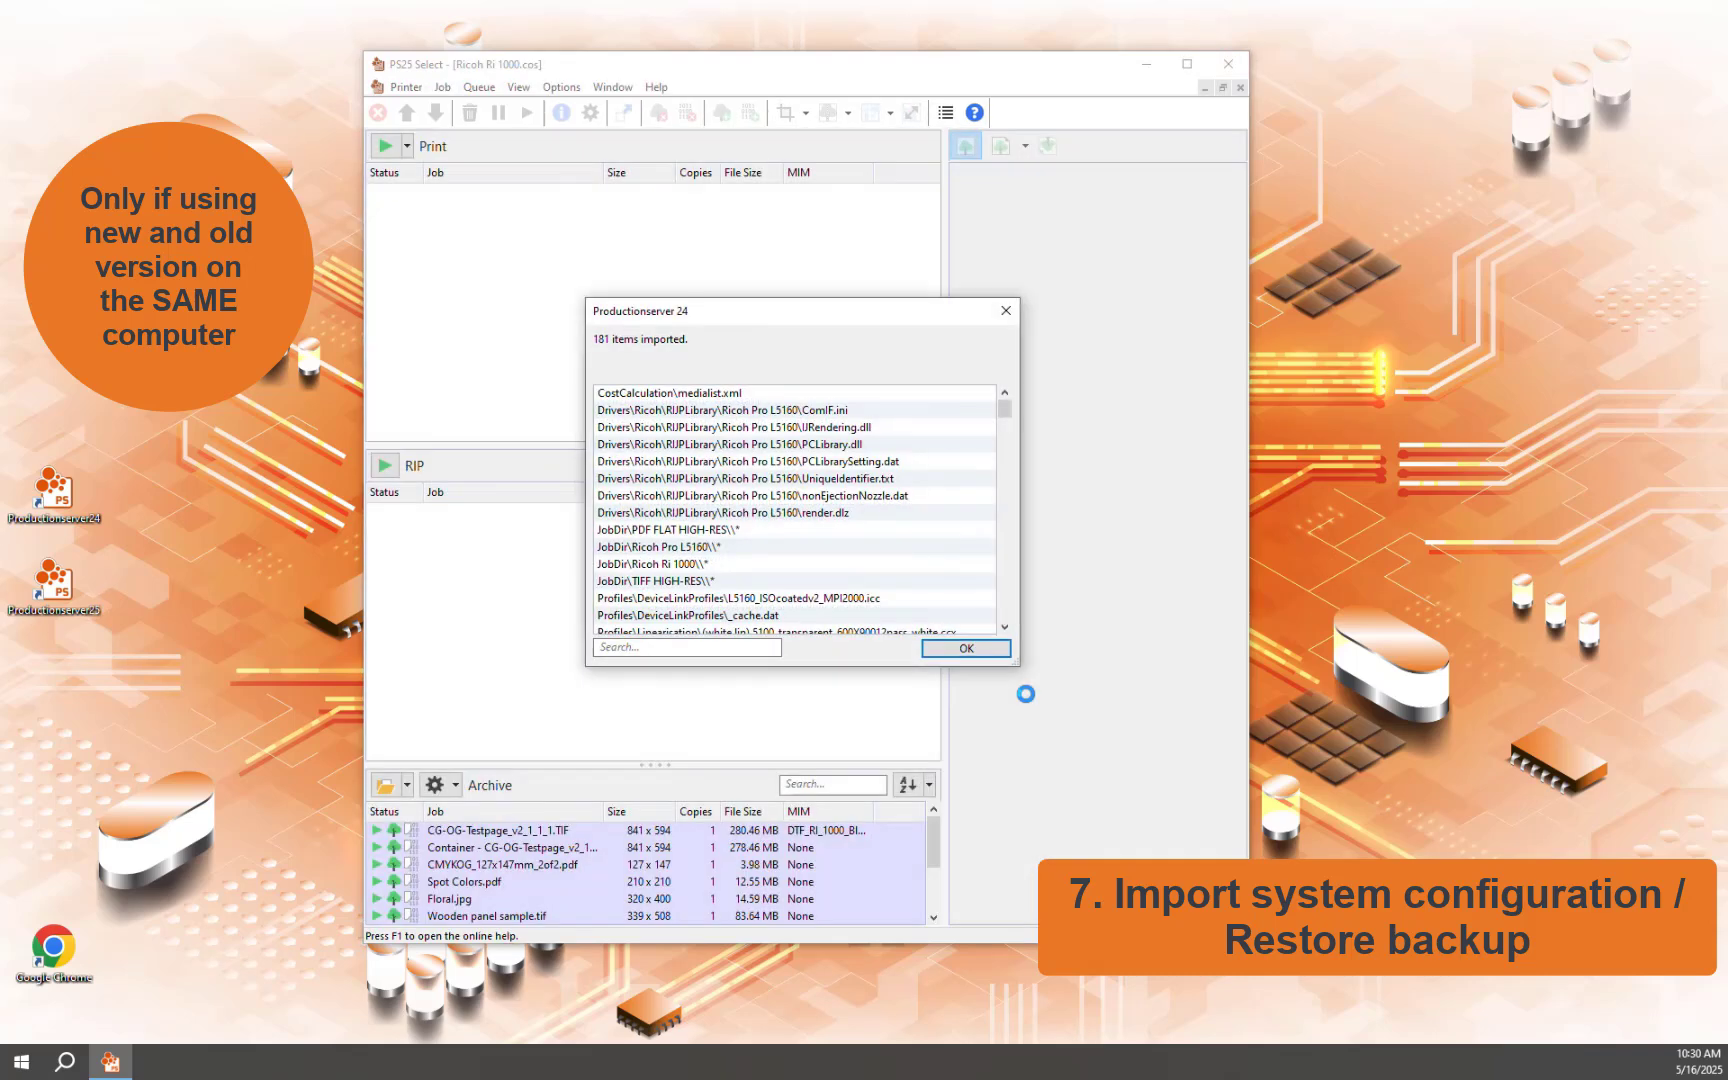
{"action": "left_click", "coordinate": [993, 652]}
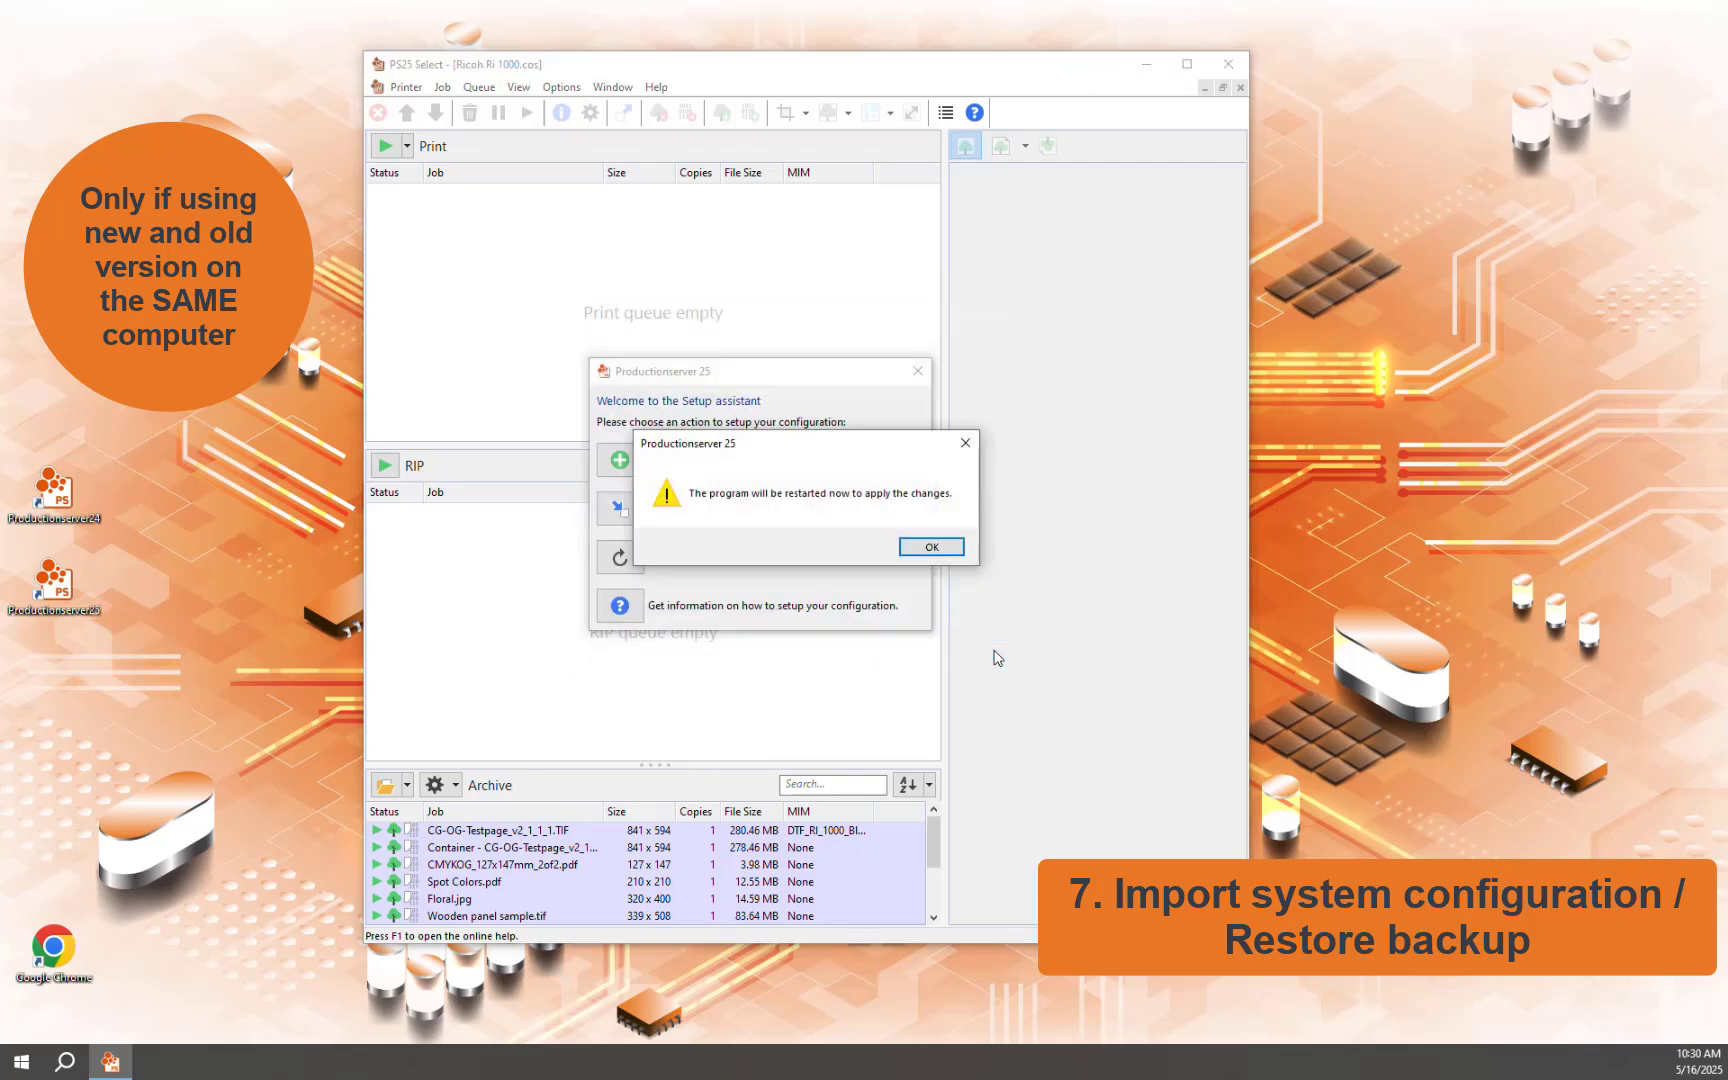
{"action": "left_click", "coordinate": [931, 548]}
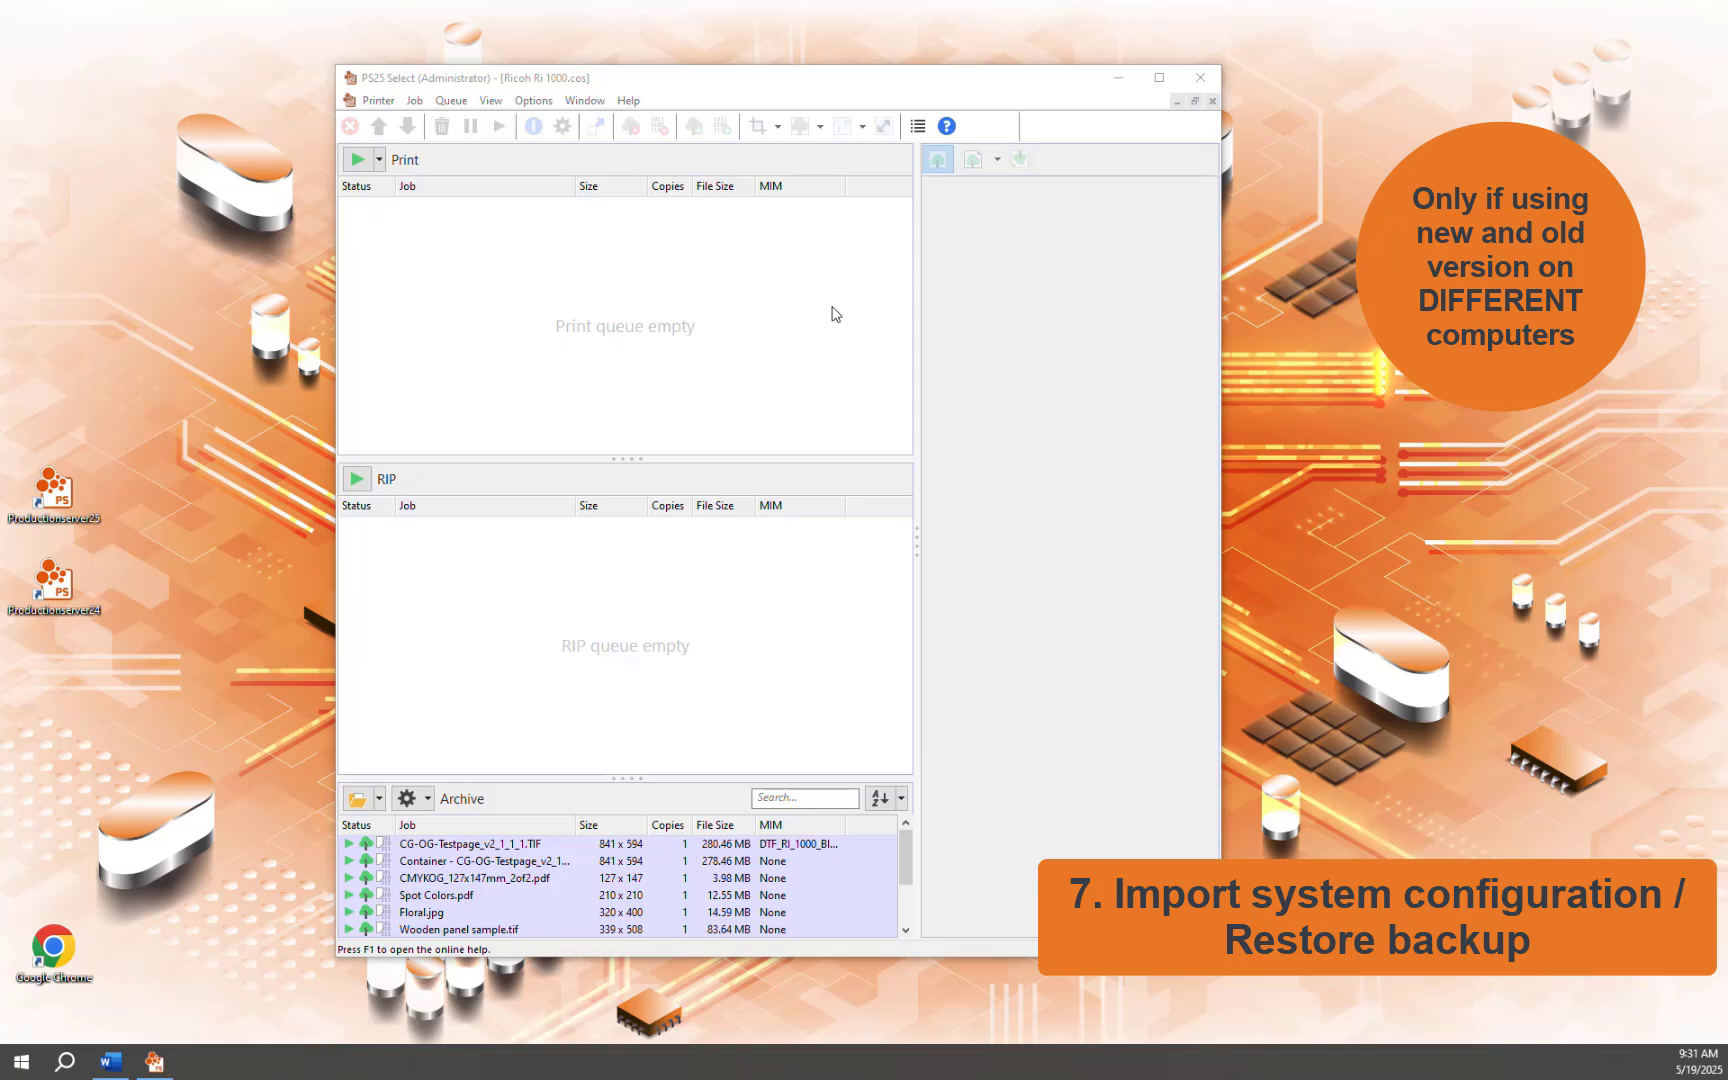
Choose the Productionserver 24 backup zip in Options > System Configuration > Restore
{"action": "left_click", "coordinate": [533, 102]}
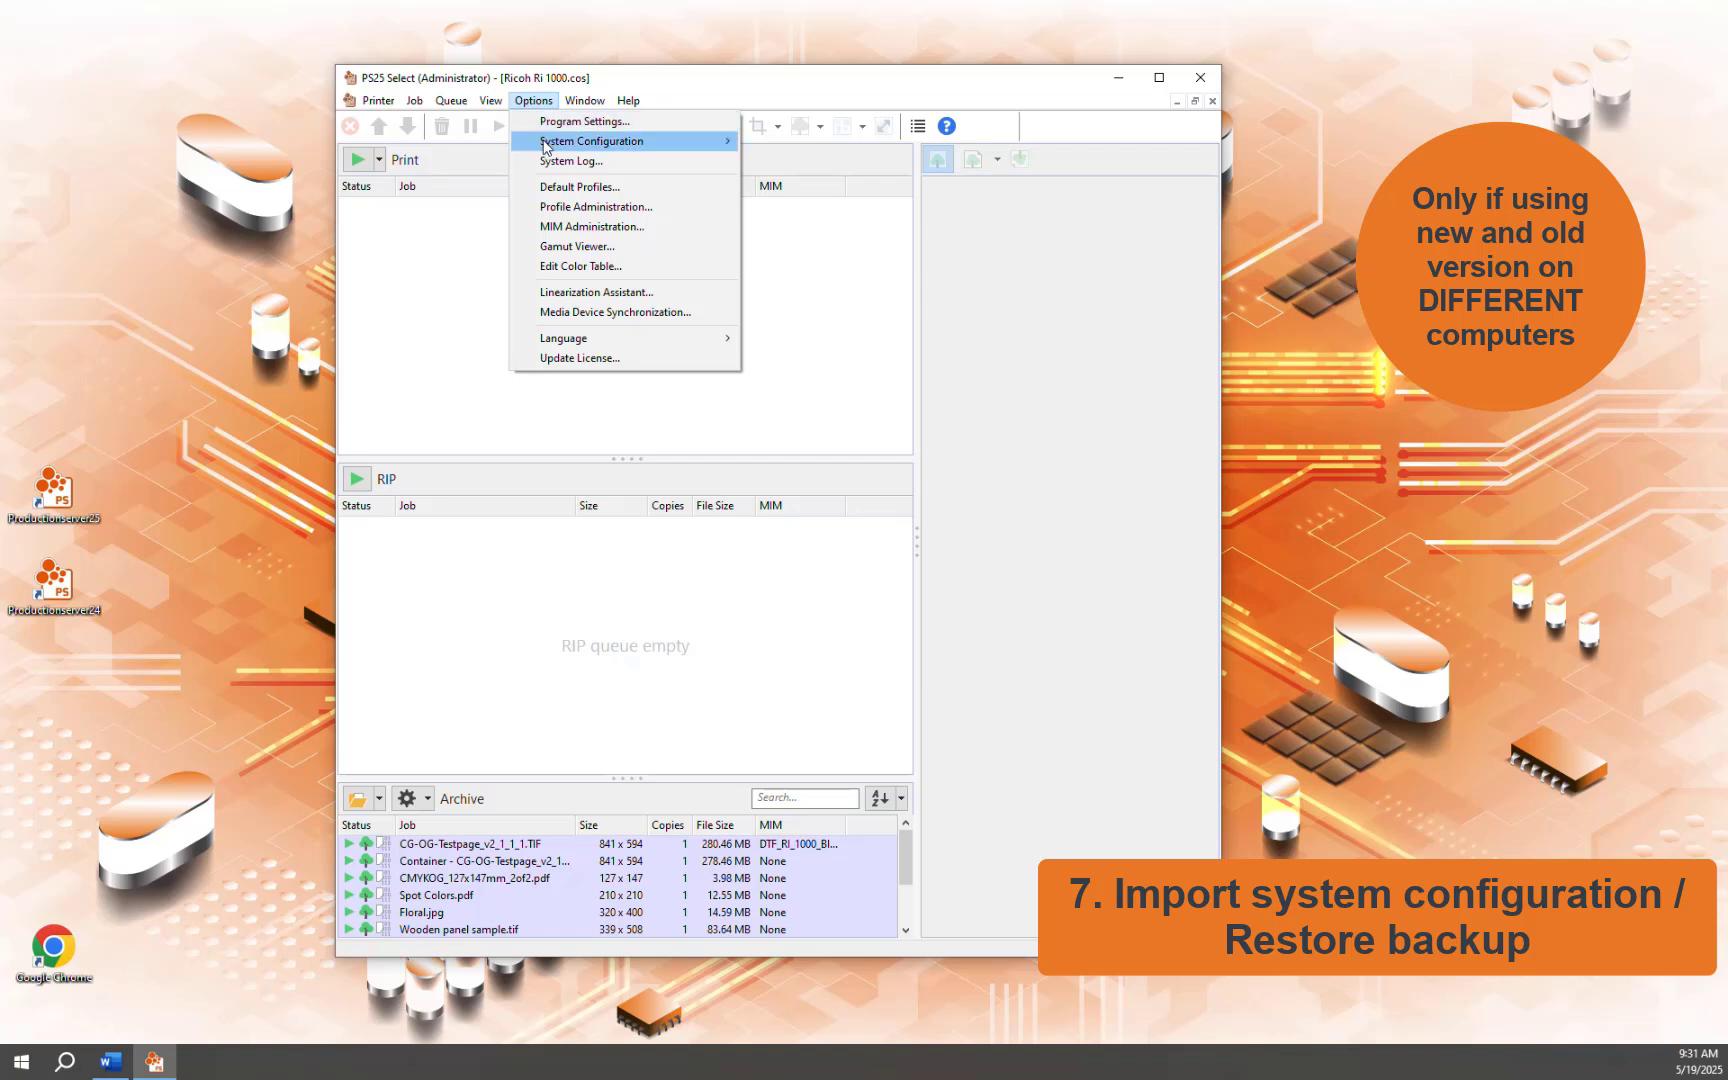
{"action": "mouse_move", "coordinate": [546, 143]}
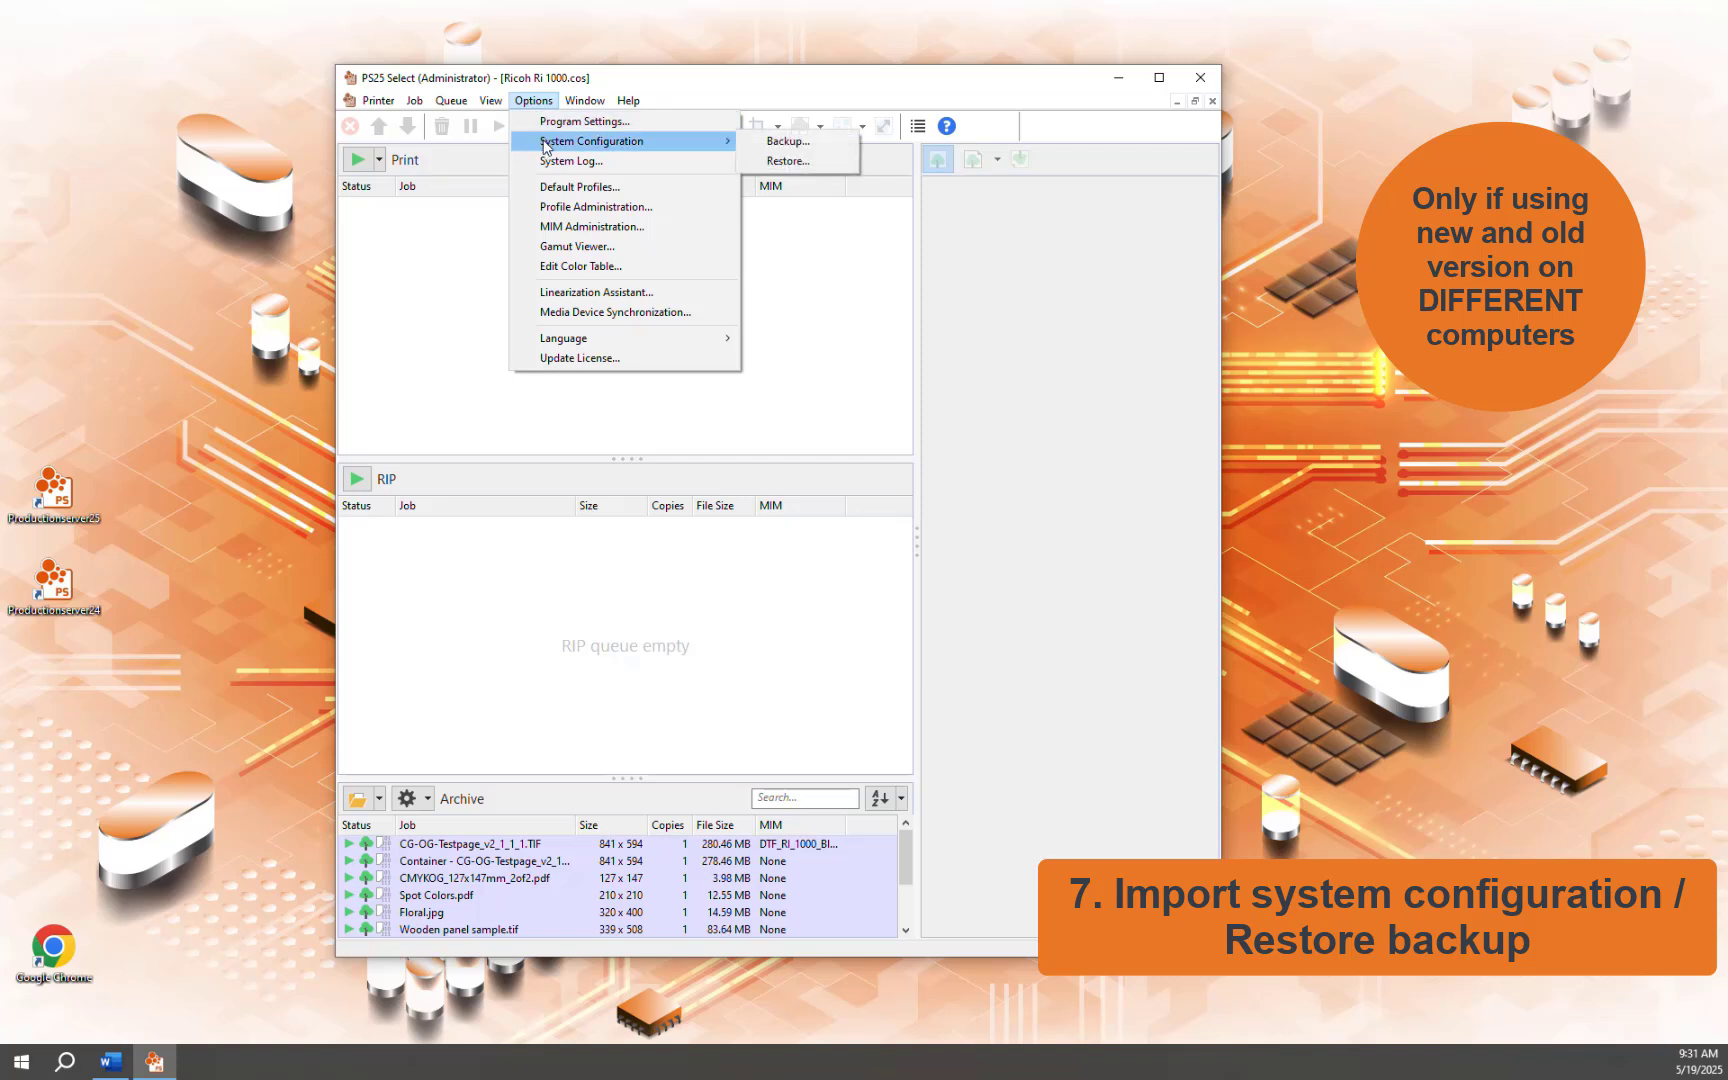
{"action": "left_click", "coordinate": [786, 162]}
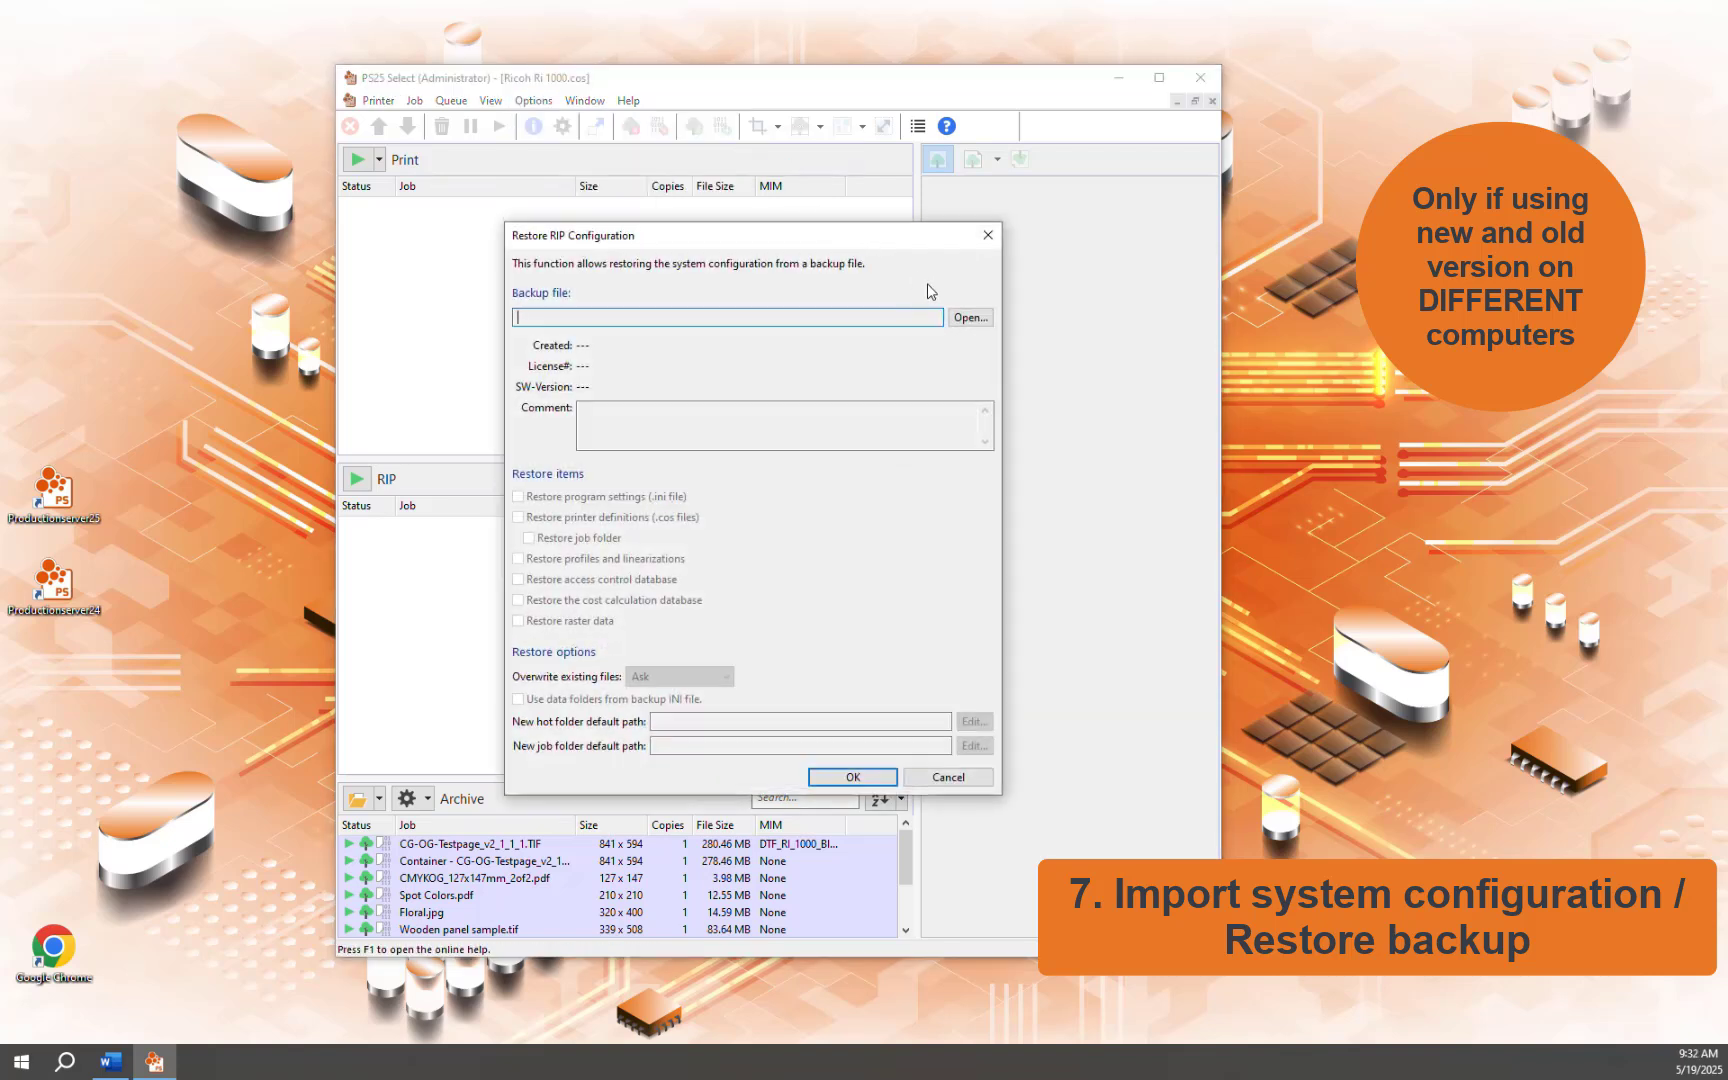
{"action": "left_click", "coordinate": [968, 318]}
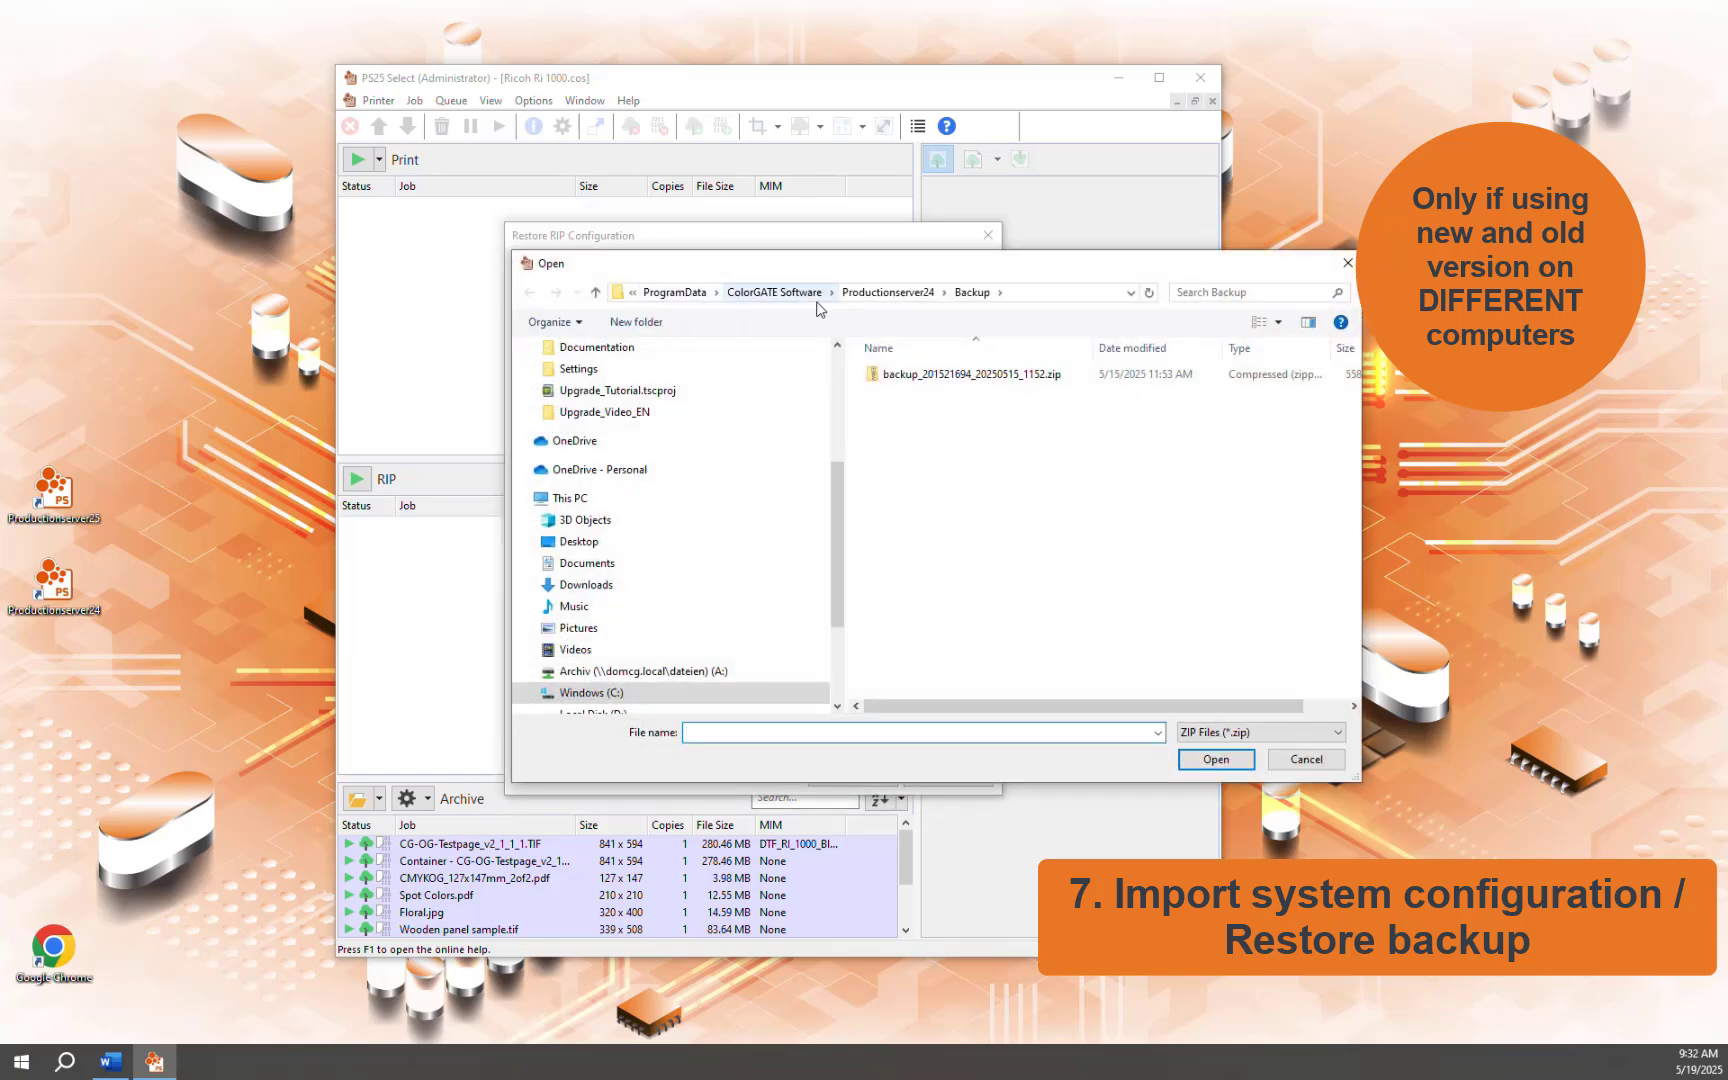
{"action": "left_click", "coordinate": [968, 375]}
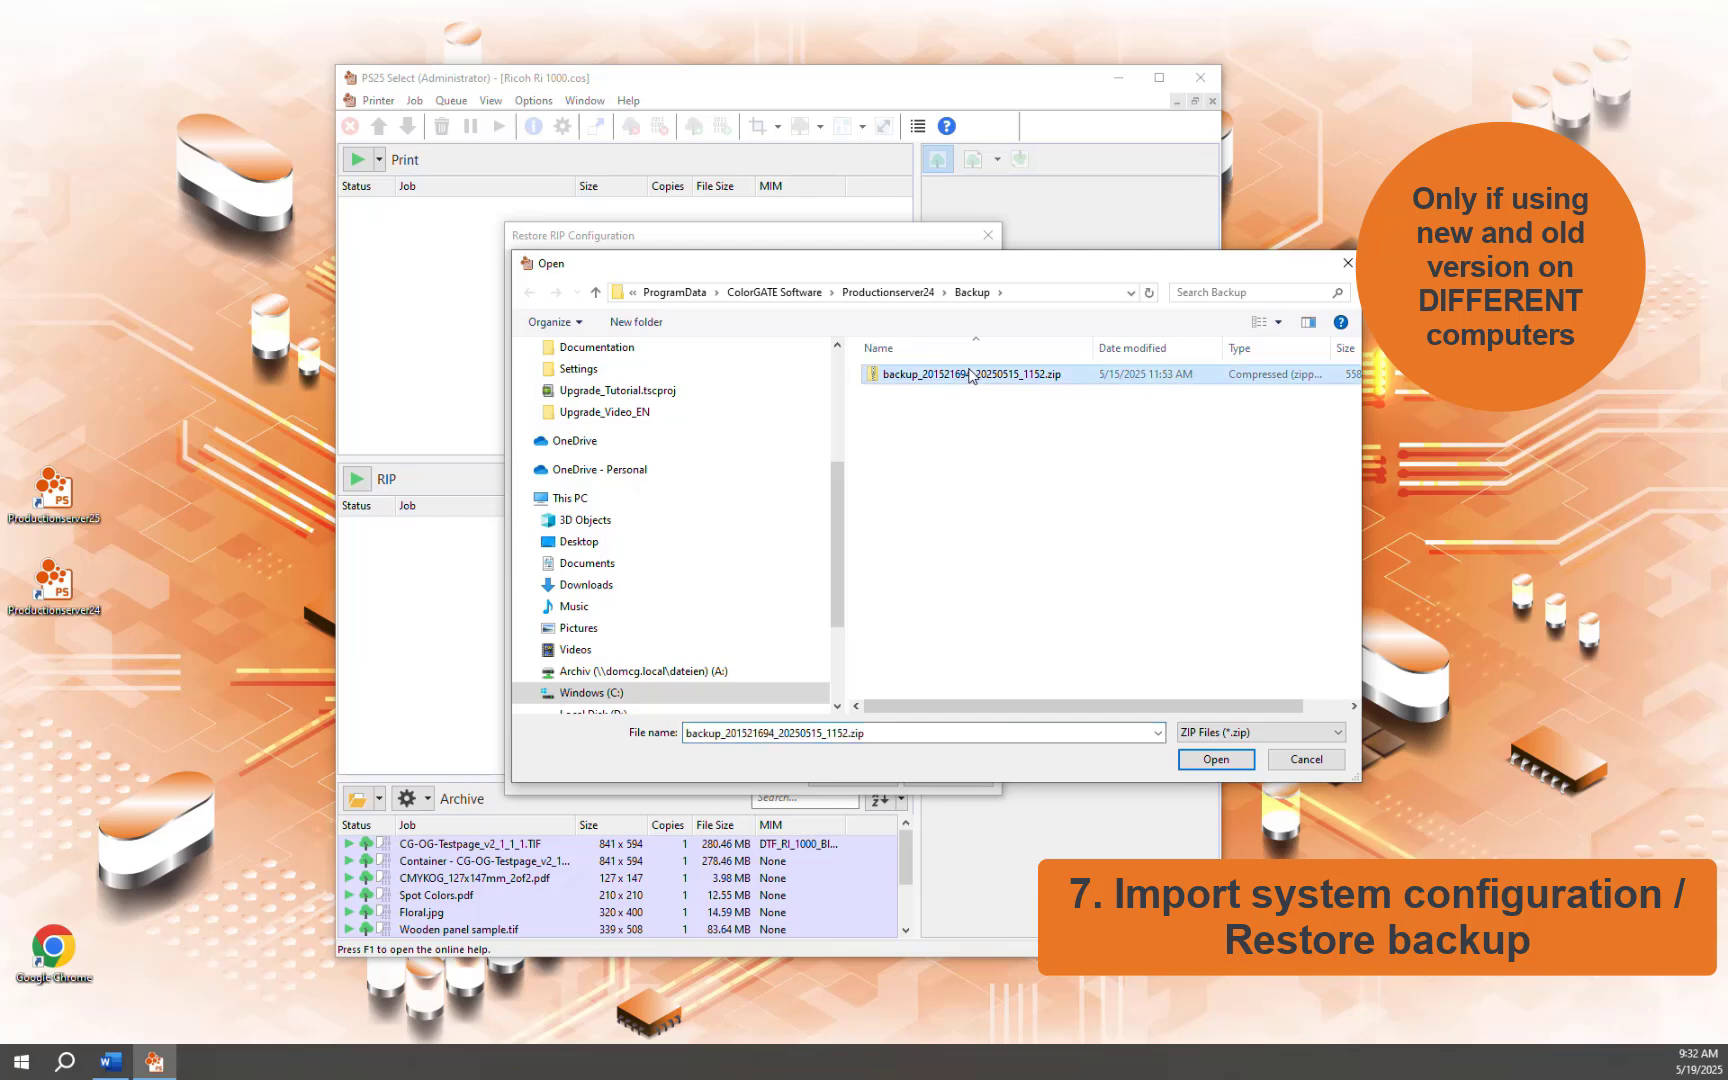
{"action": "left_click", "coordinate": [1214, 762]}
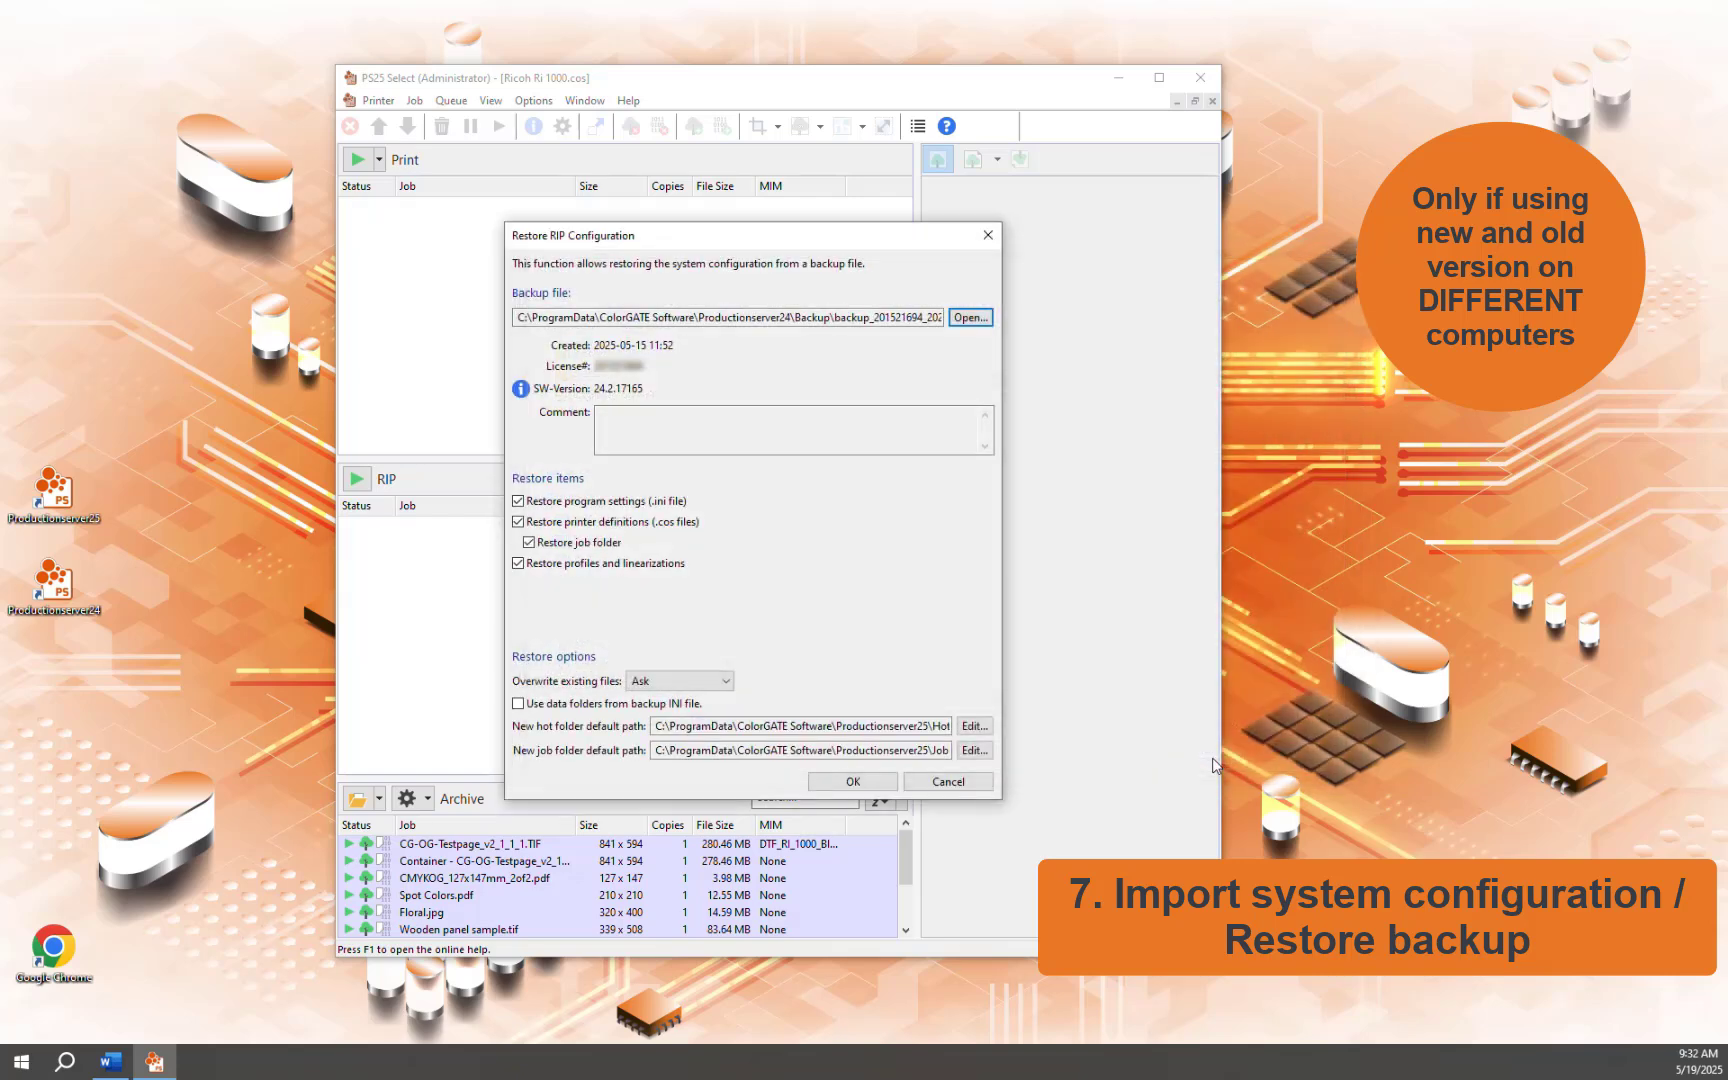
Restore the backup, overwriting all existing files, then restart and dismiss the what's new prompt
{"action": "left_click", "coordinate": [845, 783]}
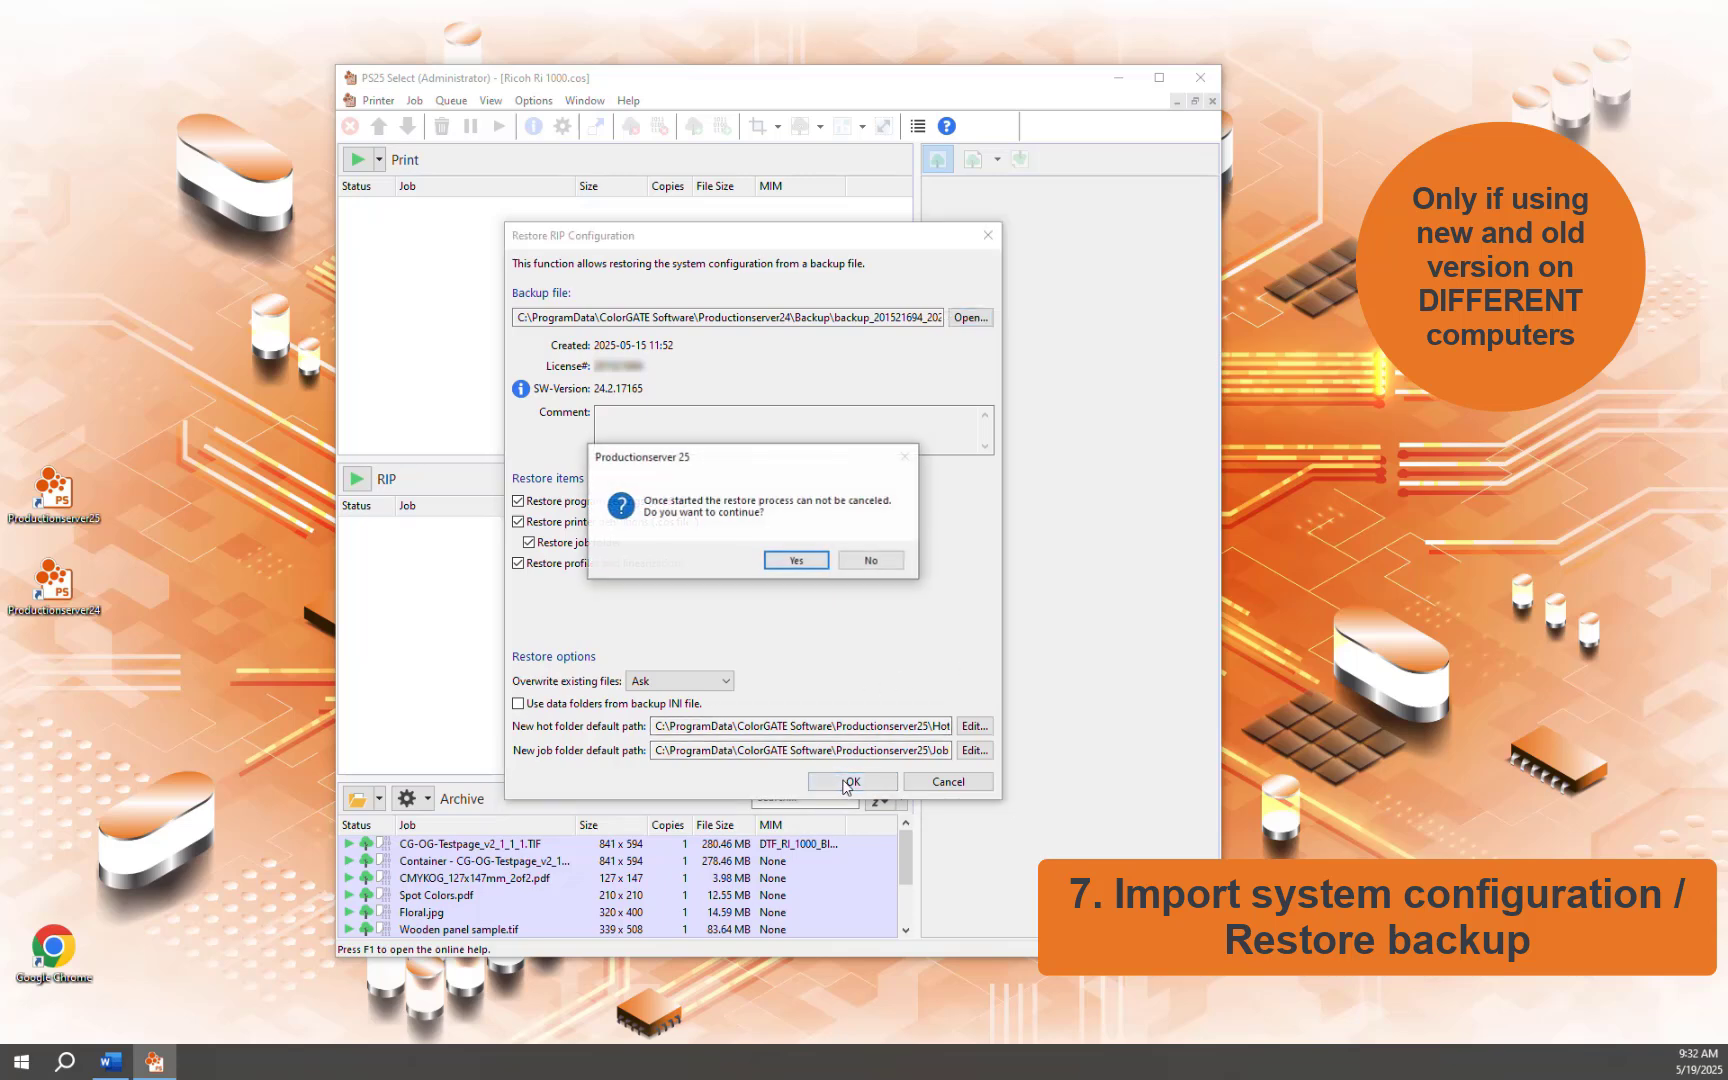
{"action": "left_click", "coordinate": [797, 562]}
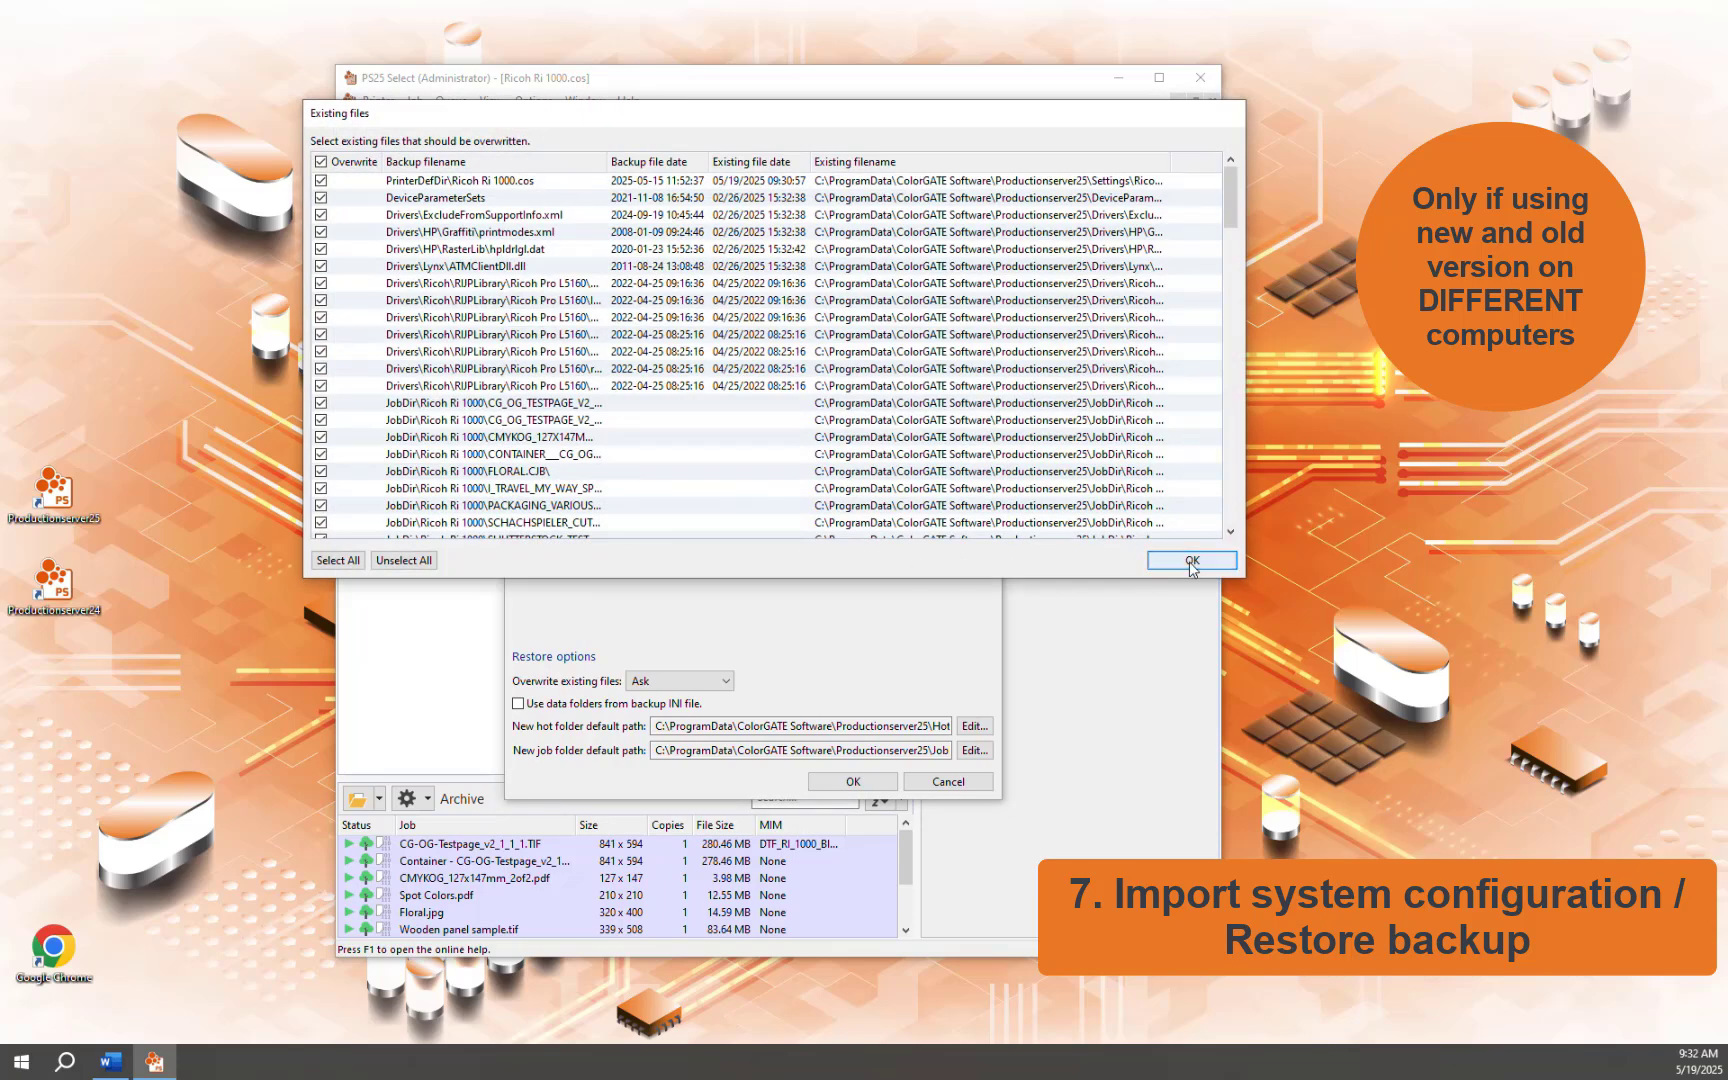
{"action": "left_click", "coordinate": [1191, 562]}
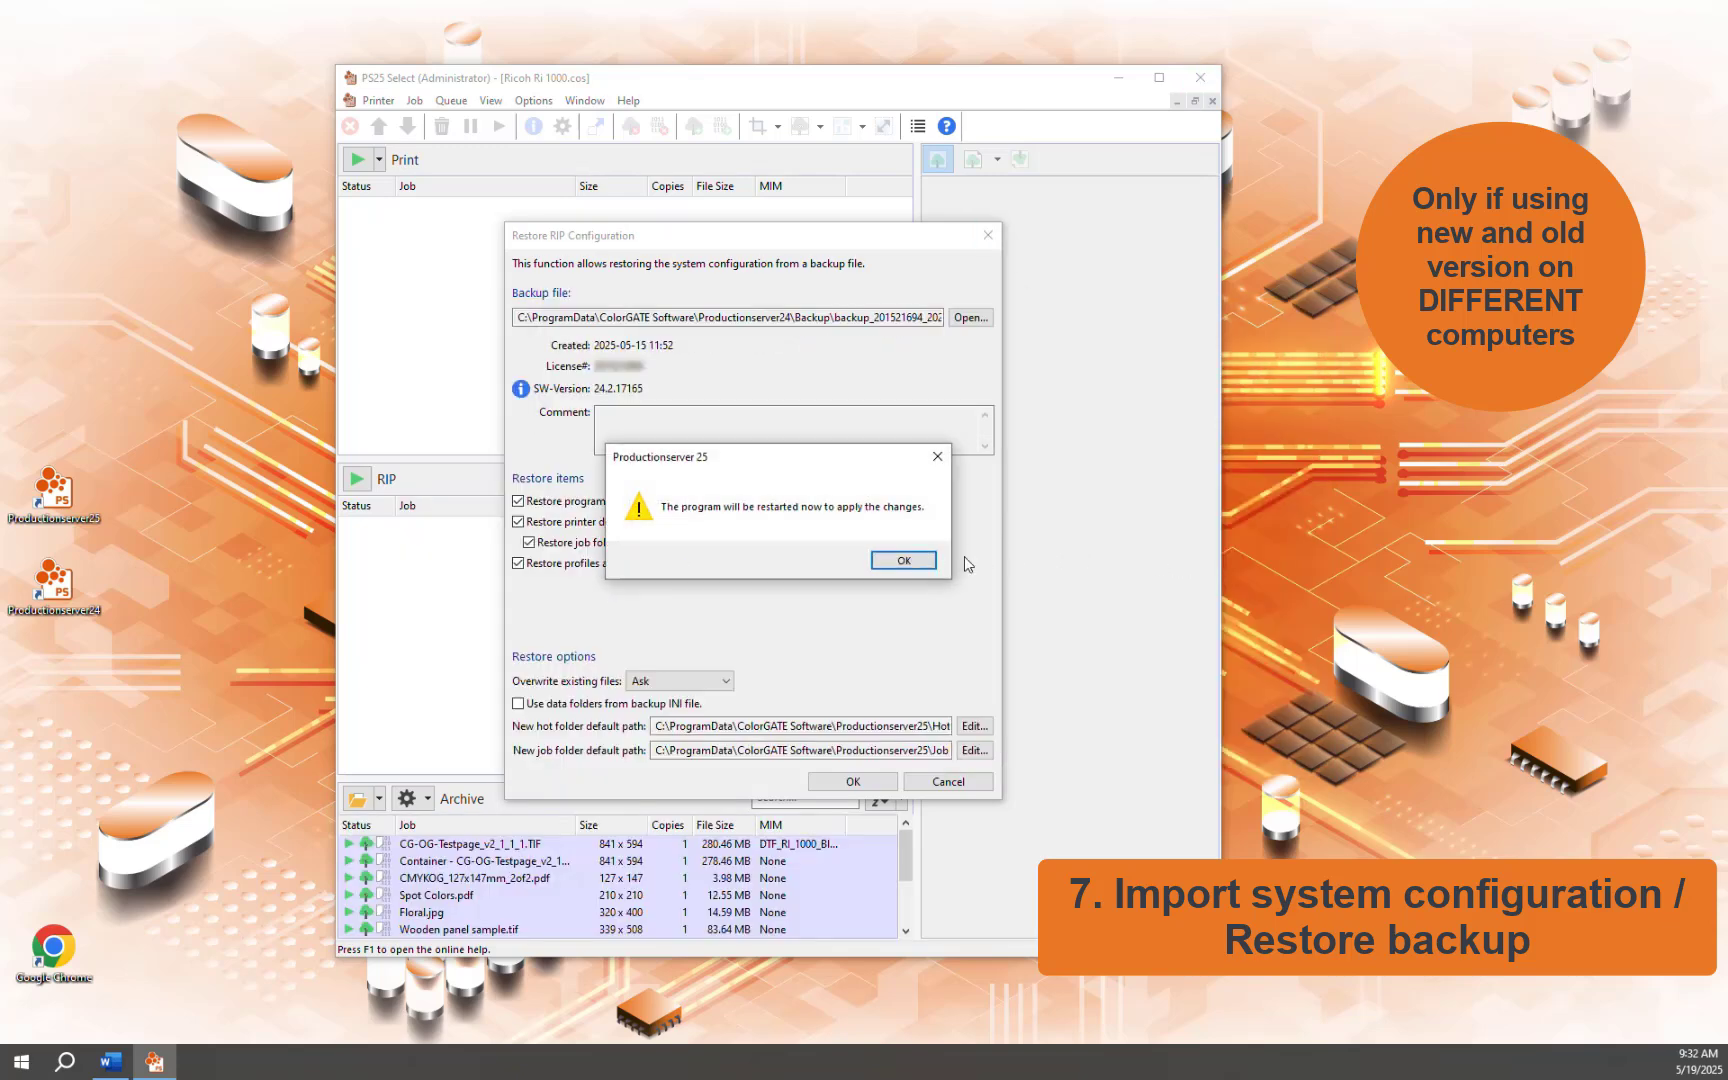
{"action": "left_click", "coordinate": [903, 560]}
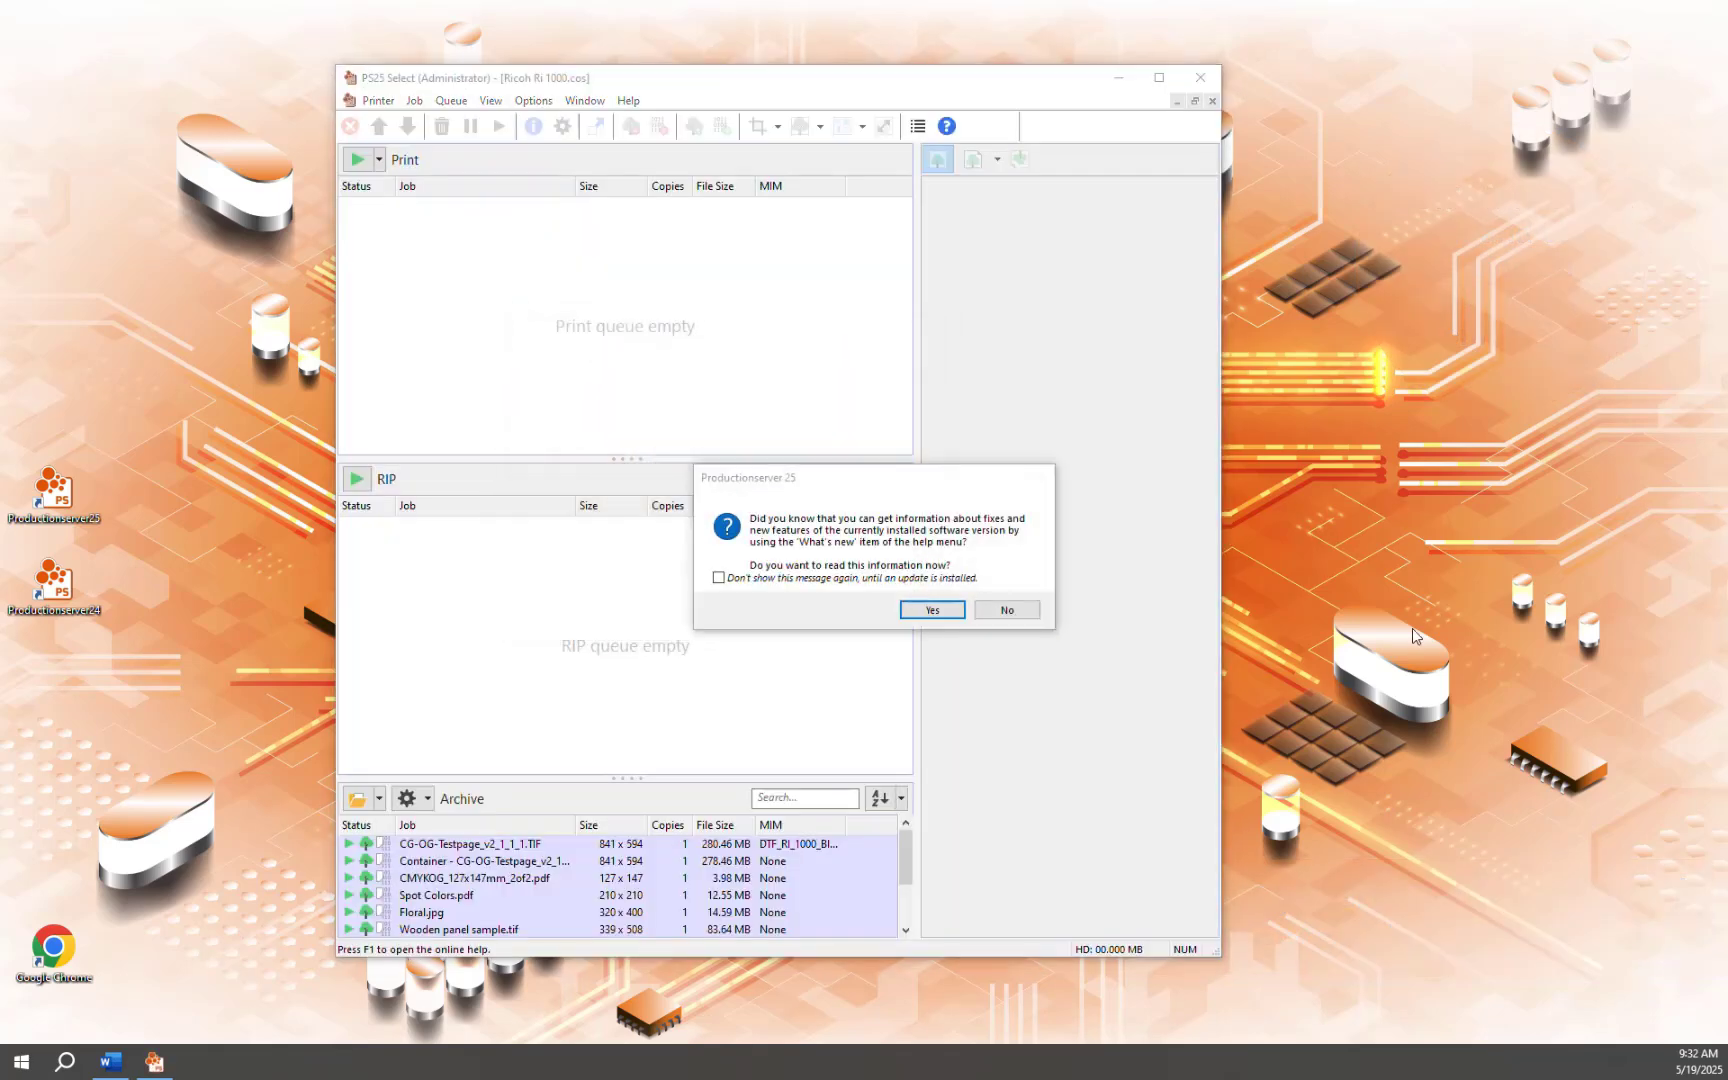
{"action": "left_click", "coordinate": [932, 609]}
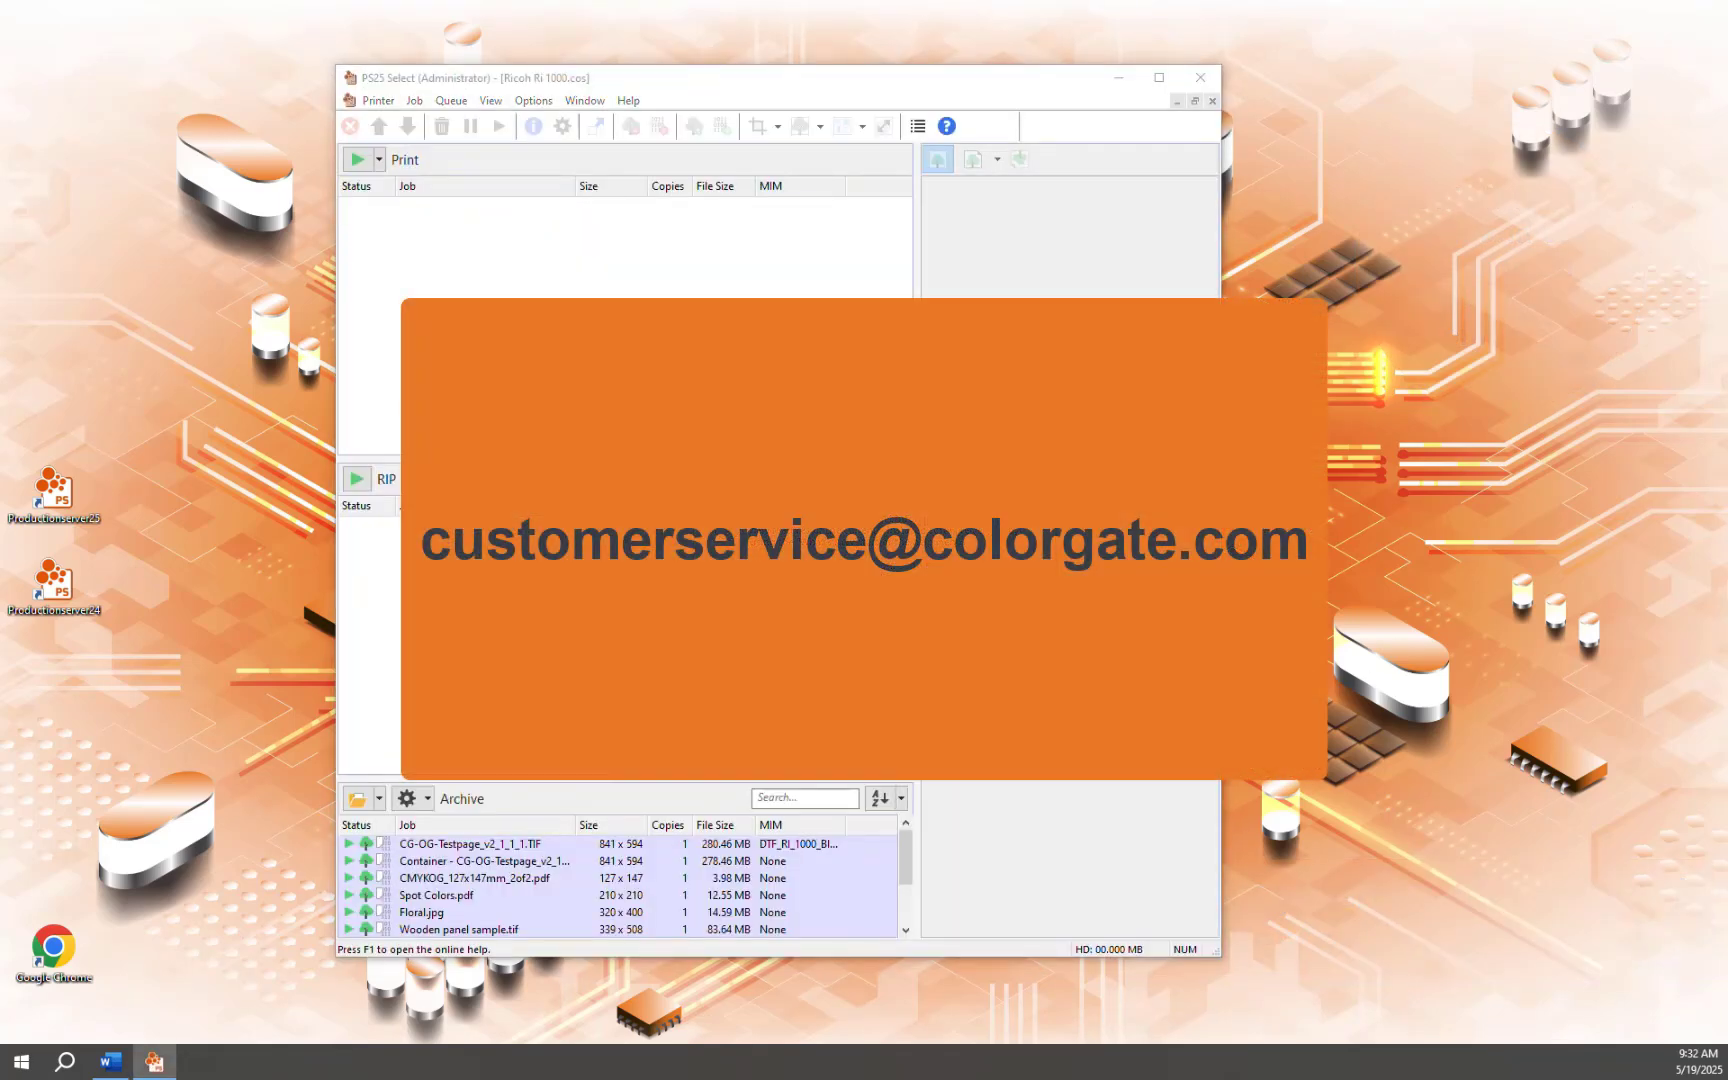